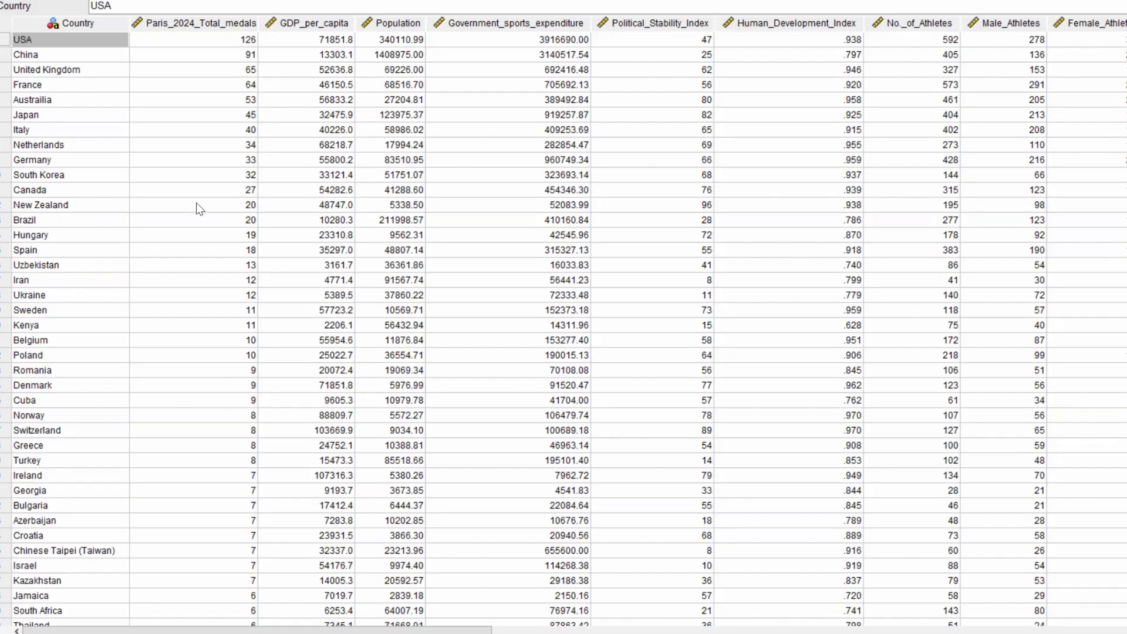
# - Look through the country rows of the dataset and examine the values in the Human_Development_Index column
pyautogui.scroll(-5, 198, 211)
pyautogui.scroll(-9, 198, 211)
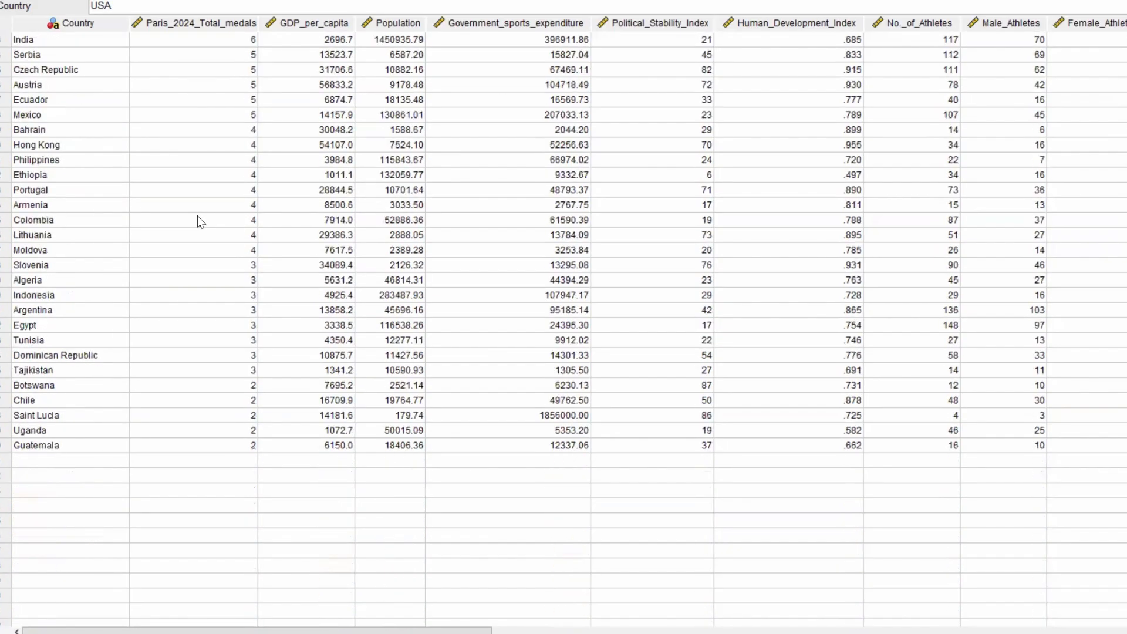
pyautogui.scroll(6, 197, 216)
pyautogui.scroll(3, 197, 222)
pyautogui.scroll(5, 198, 217)
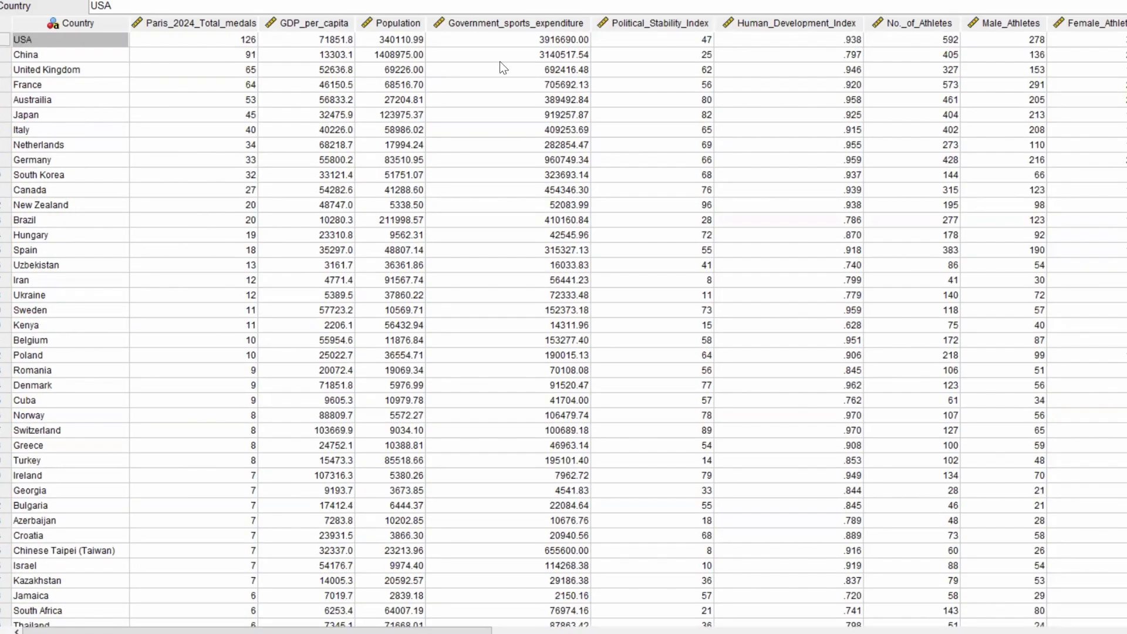
pyautogui.click(797, 24)
pyautogui.scroll(-6, 771, 129)
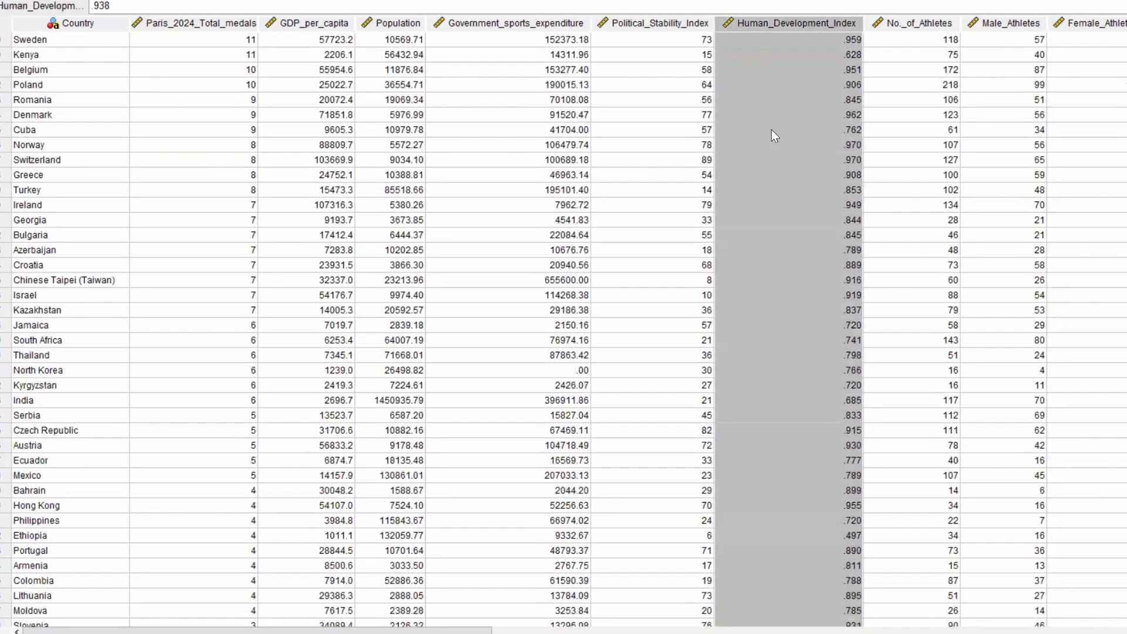
pyautogui.scroll(4, 772, 129)
pyautogui.scroll(-4, 772, 129)
pyautogui.scroll(6, 772, 129)
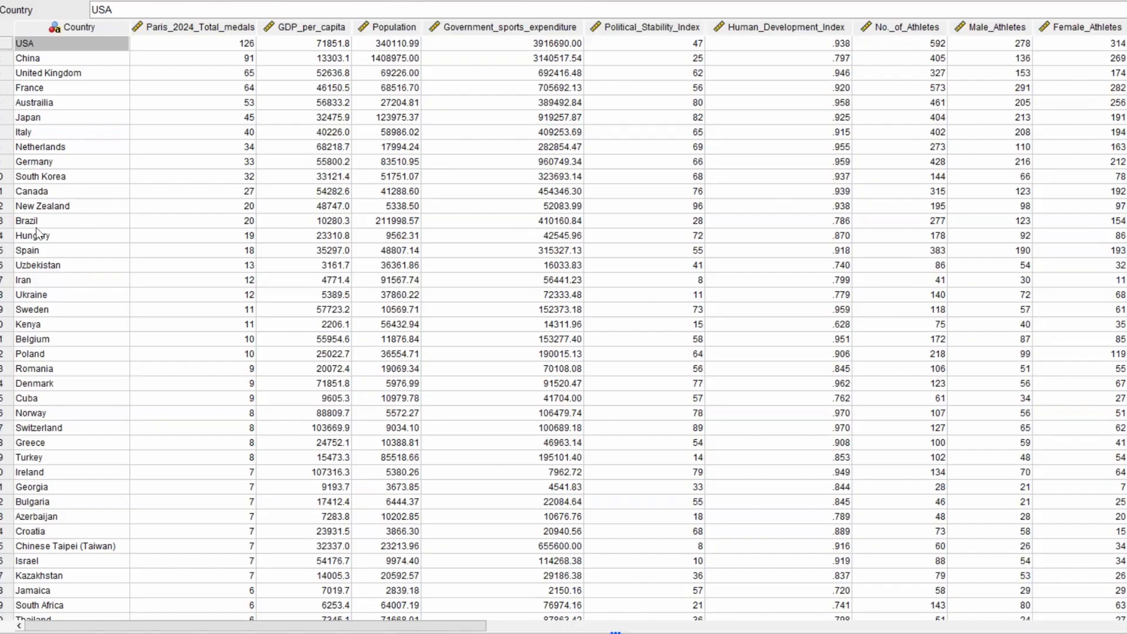
pyautogui.scroll(-10, 196, 217)
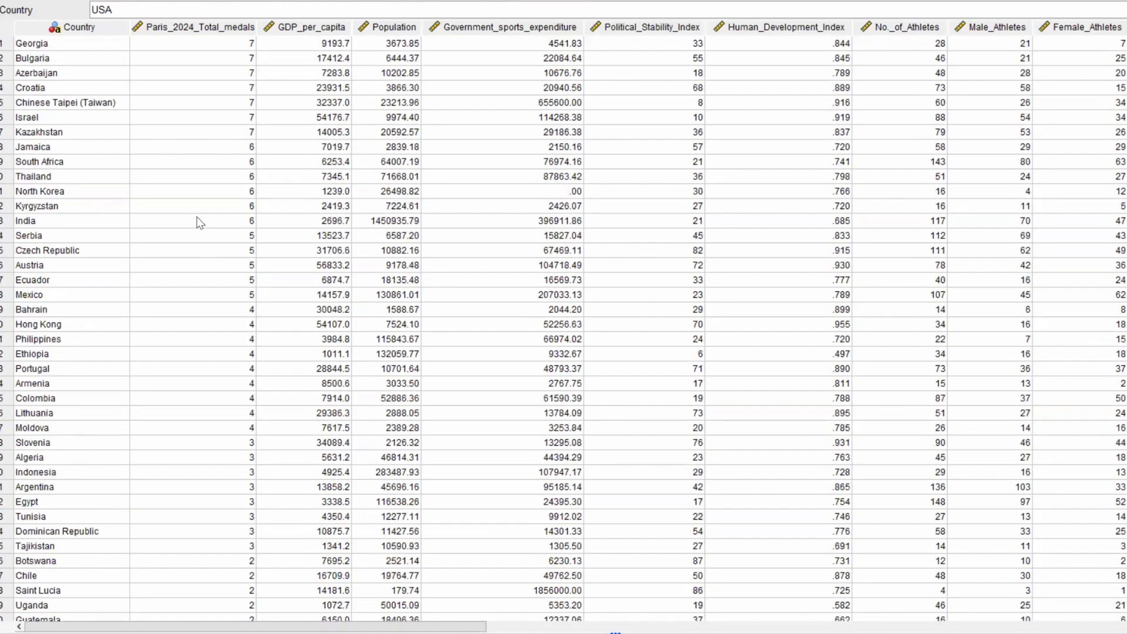
pyautogui.scroll(5, 198, 220)
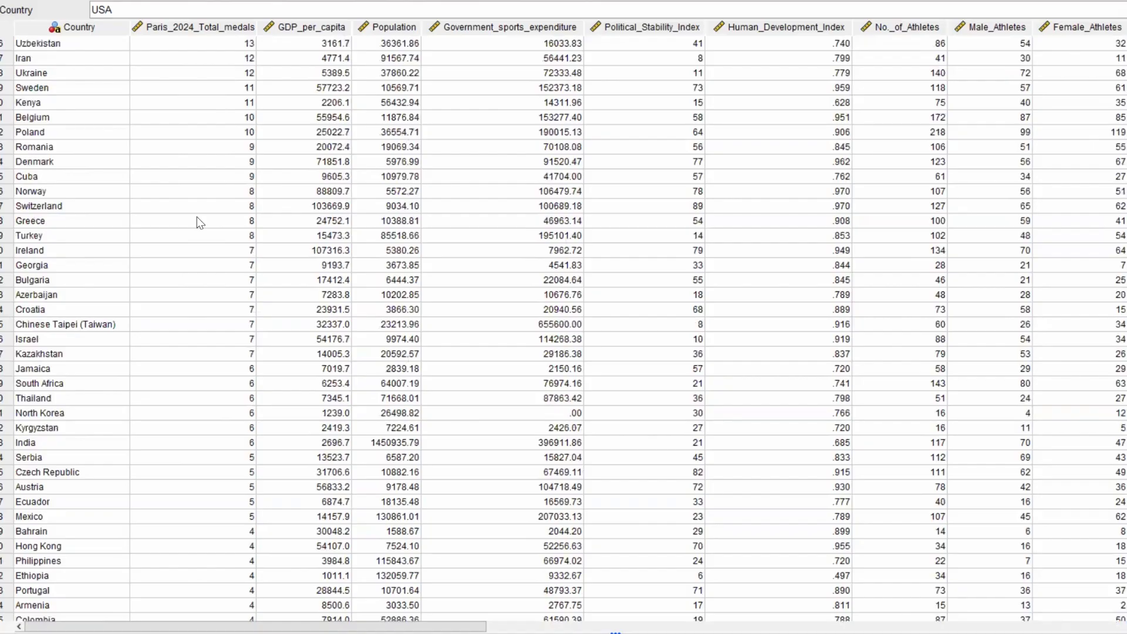
pyautogui.scroll(5, 197, 220)
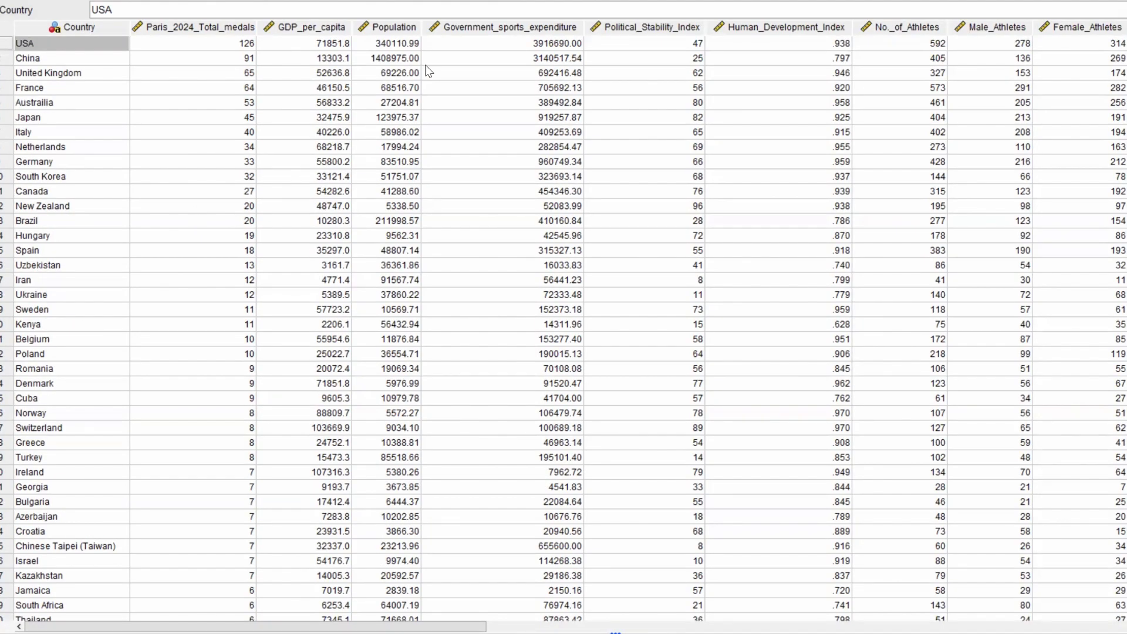
pyautogui.click(787, 30)
pyautogui.scroll(-5, 762, 132)
pyautogui.scroll(3, 762, 131)
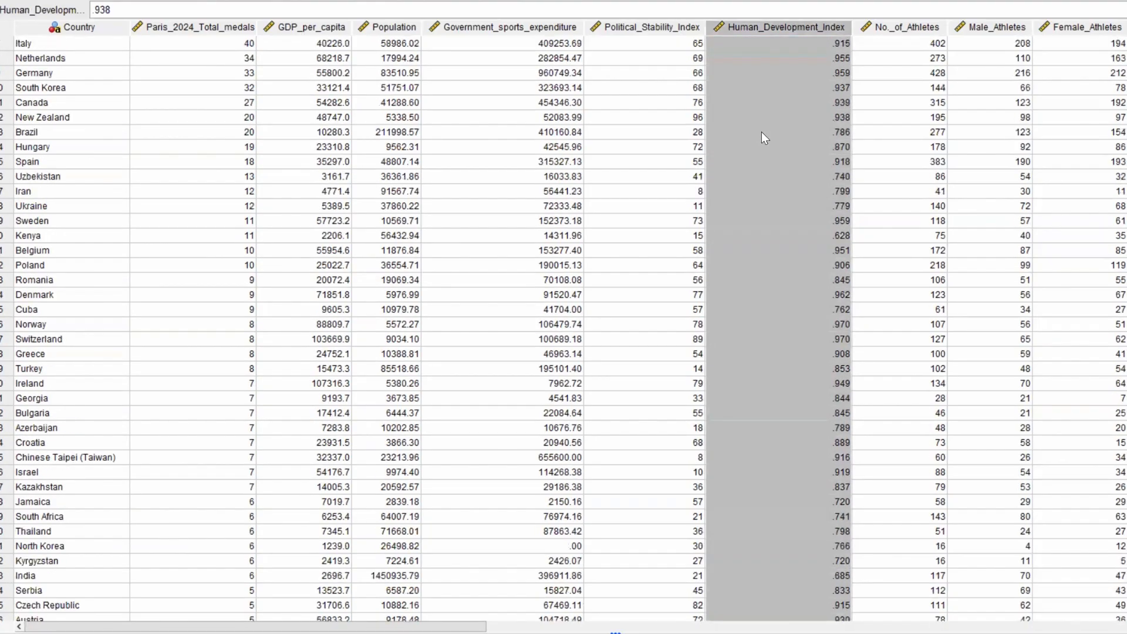
pyautogui.scroll(-4, 762, 132)
pyautogui.scroll(6, 762, 131)
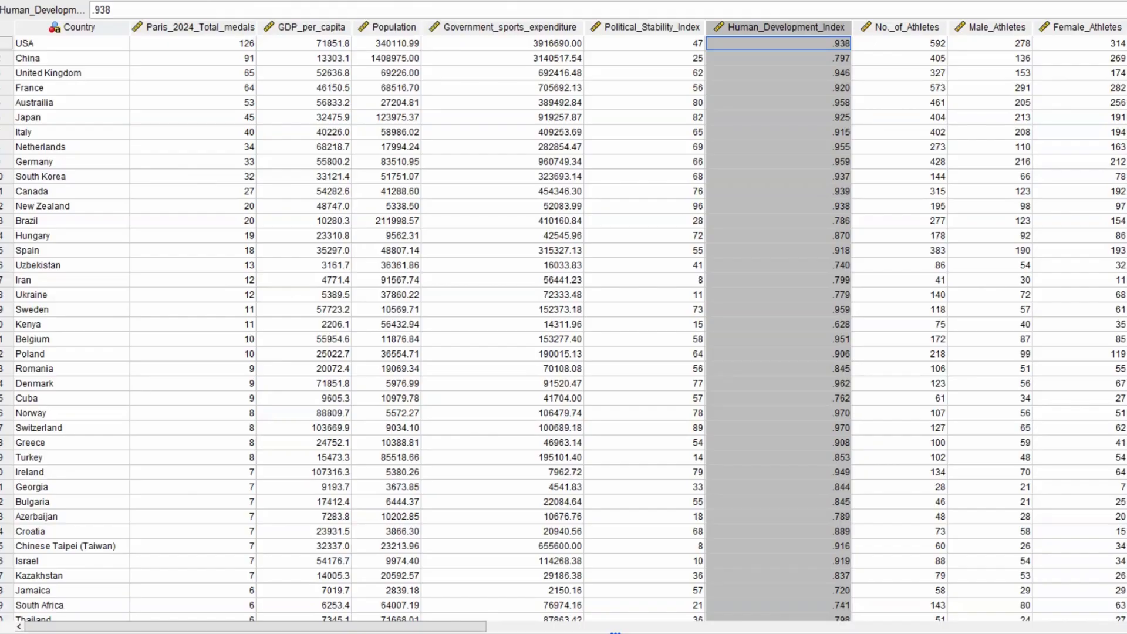
# - Run a Frequencies analysis with a frequency table for the UN Human Development Index variable
pyautogui.hotkey('alt', 'a')
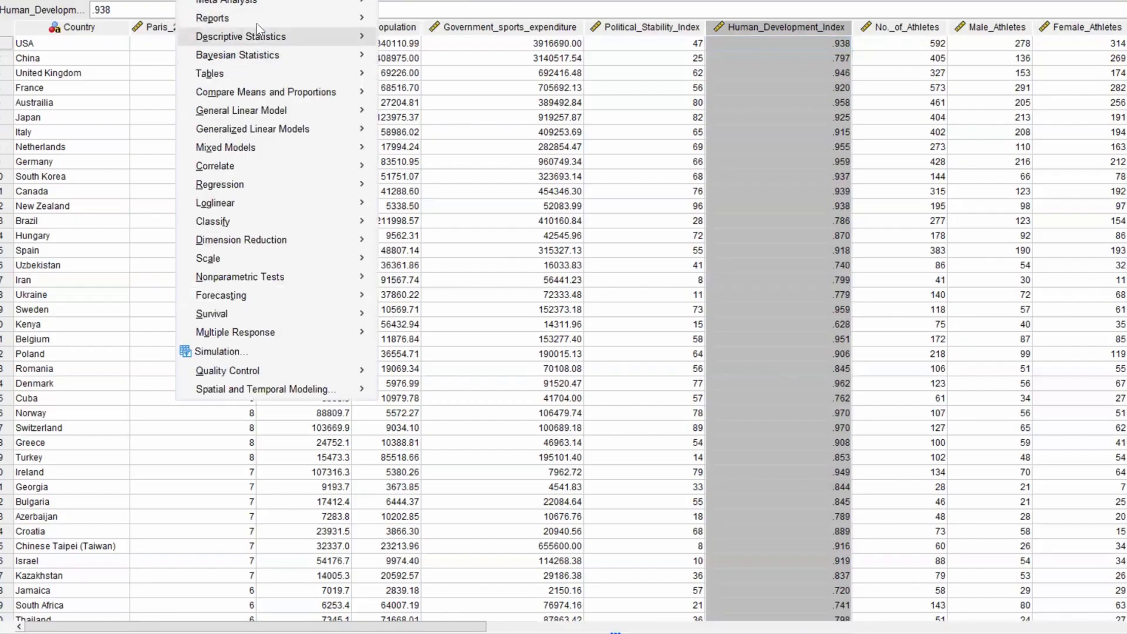
pyautogui.moveTo(261, 39)
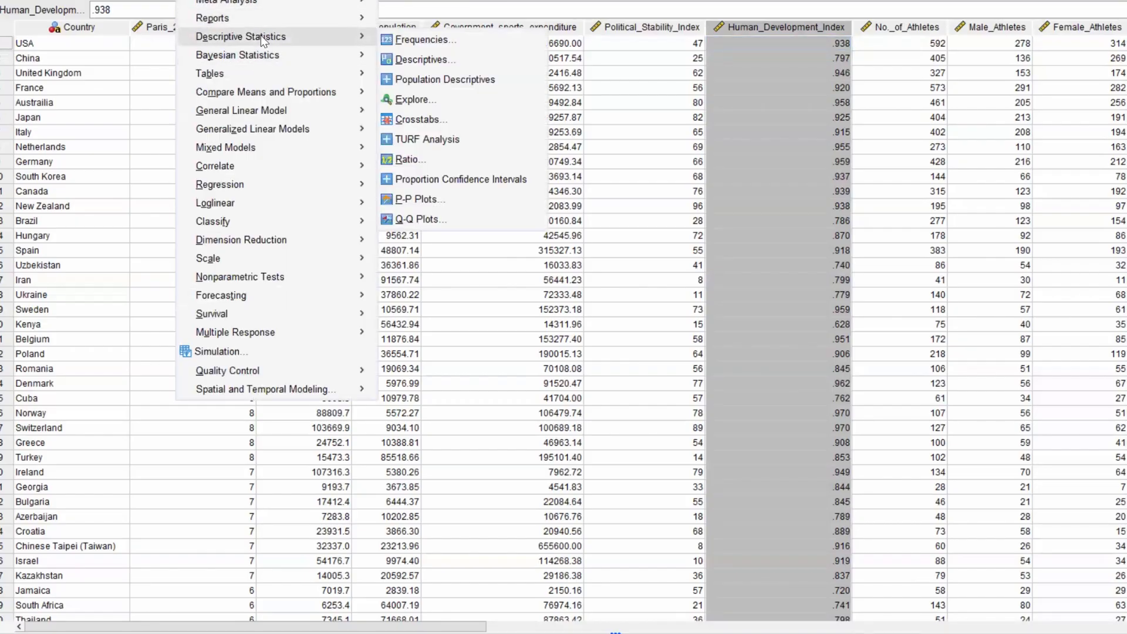
pyautogui.click(424, 38)
pyautogui.scroll(-1, 556, 281)
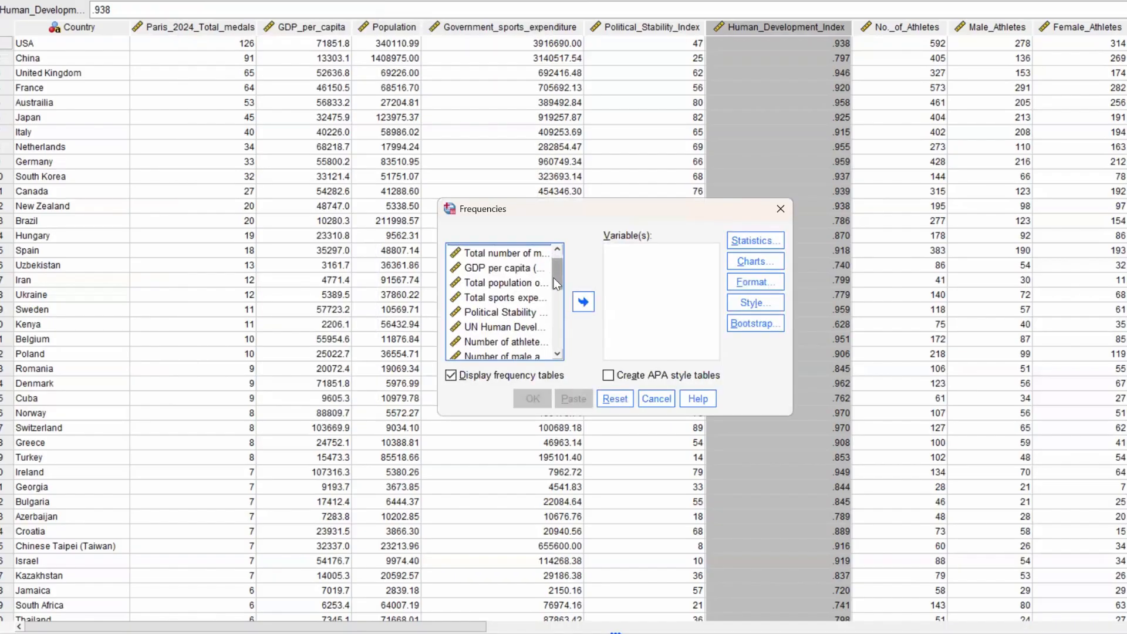
pyautogui.click(481, 328)
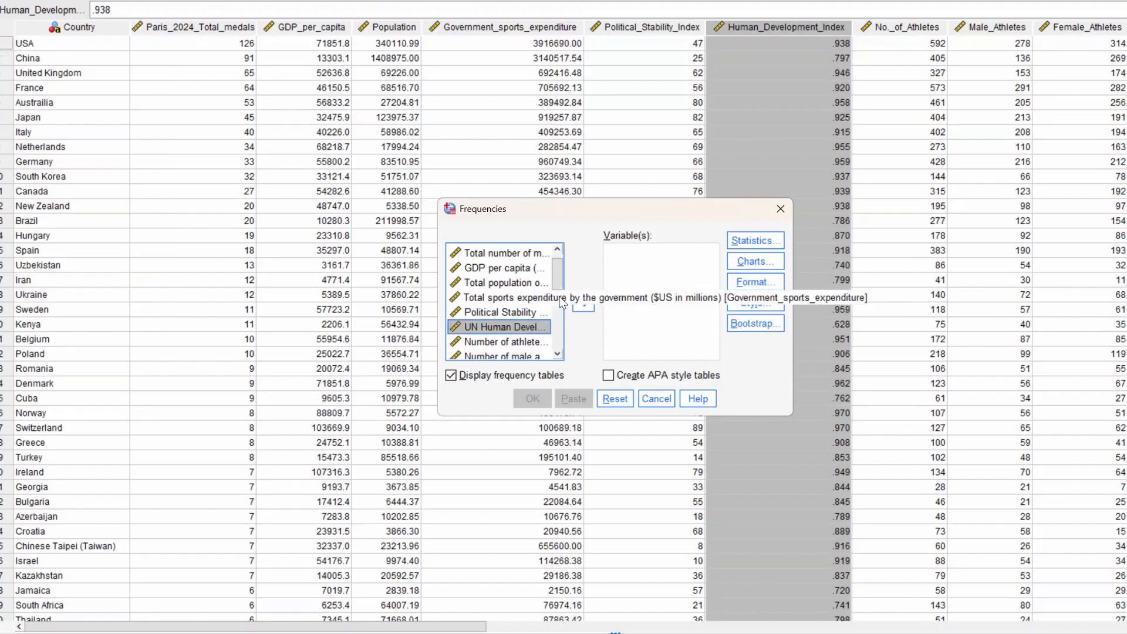
pyautogui.click(583, 302)
pyautogui.click(528, 402)
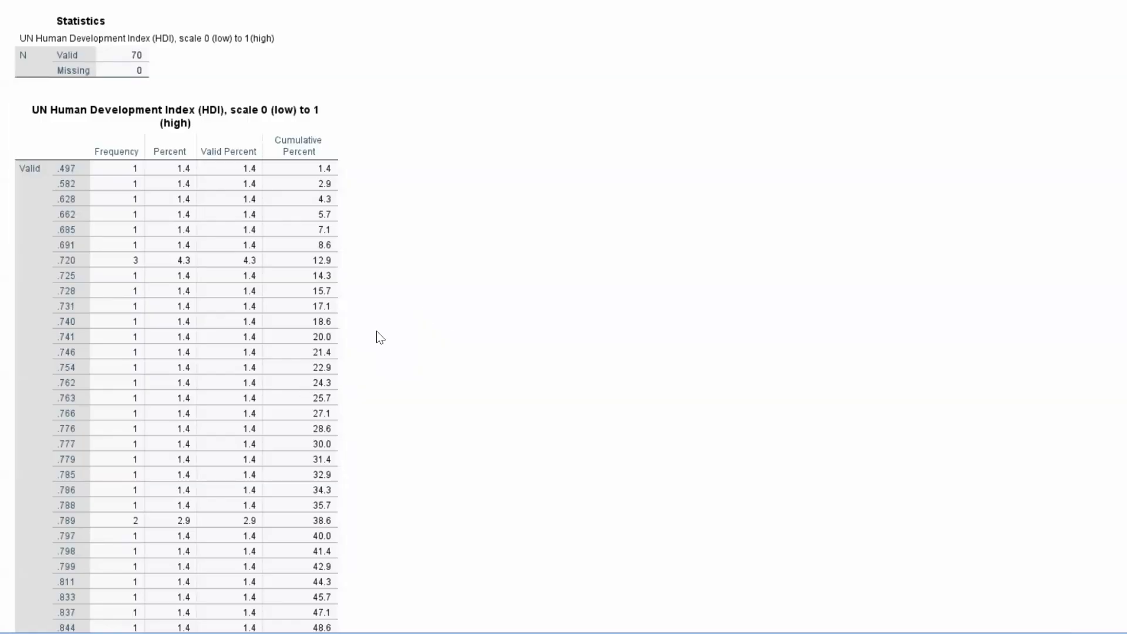
# - Examine the cumulative percentages in the Human Development Index frequency table for cut points that split the countries into groups
pyautogui.scroll(-3, 410, 270)
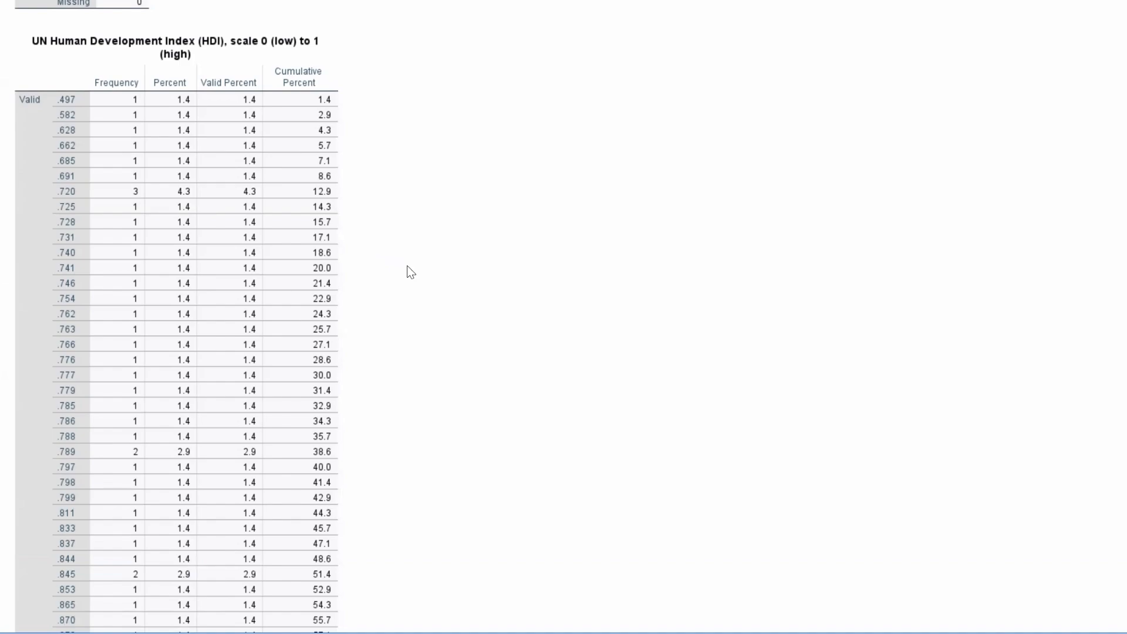
pyautogui.scroll(-3, 410, 272)
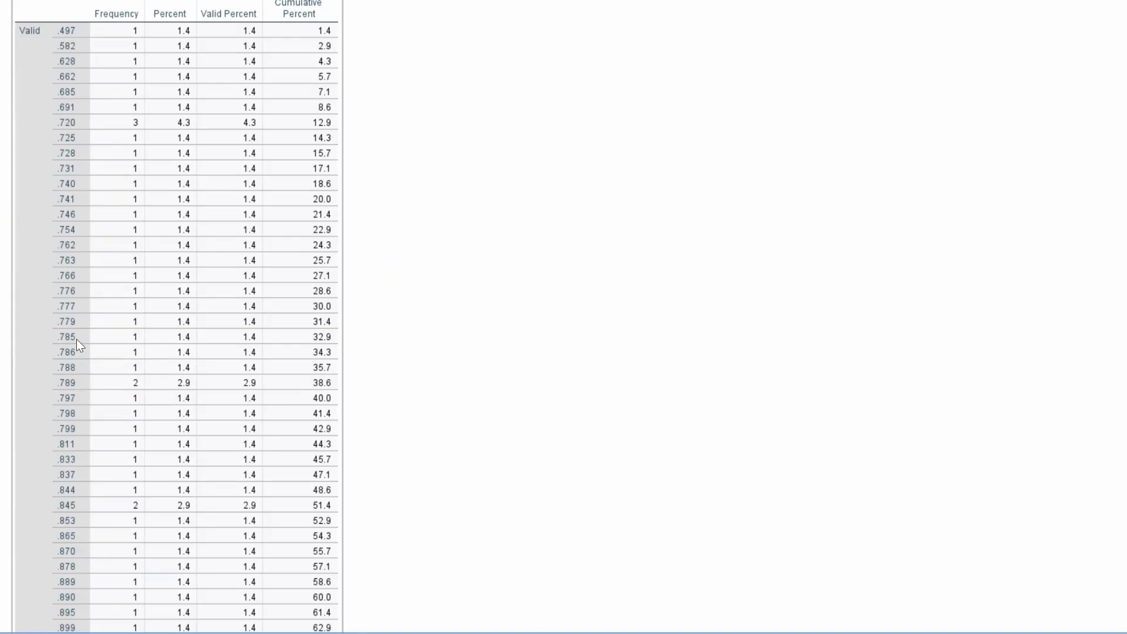
pyautogui.scroll(-3, 76, 339)
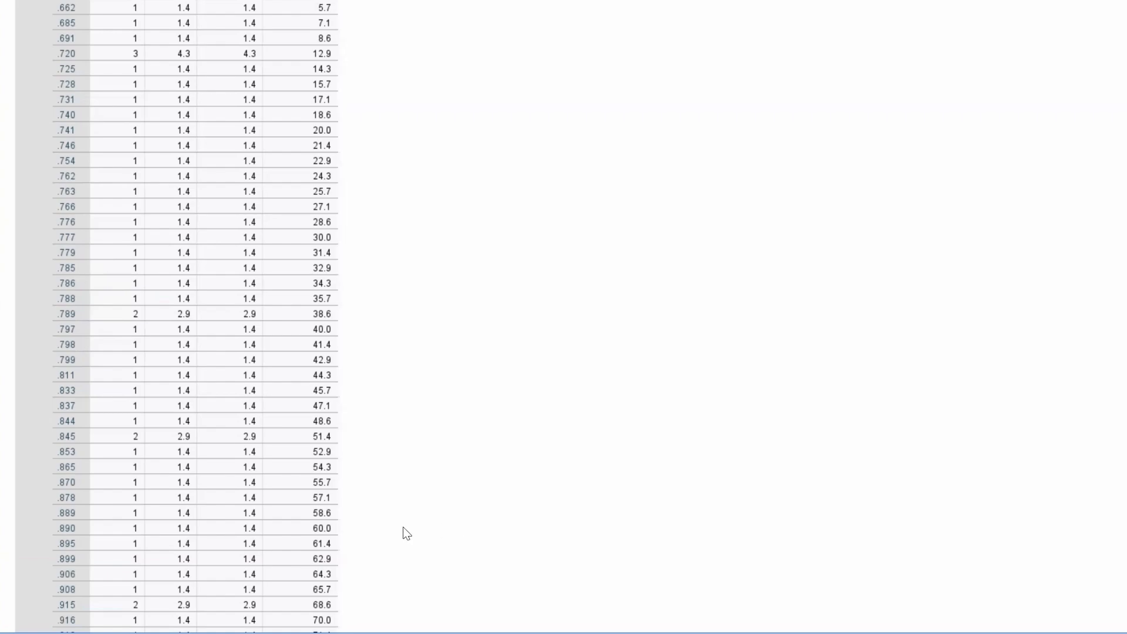
pyautogui.click(281, 506)
pyautogui.scroll(-6, 280, 505)
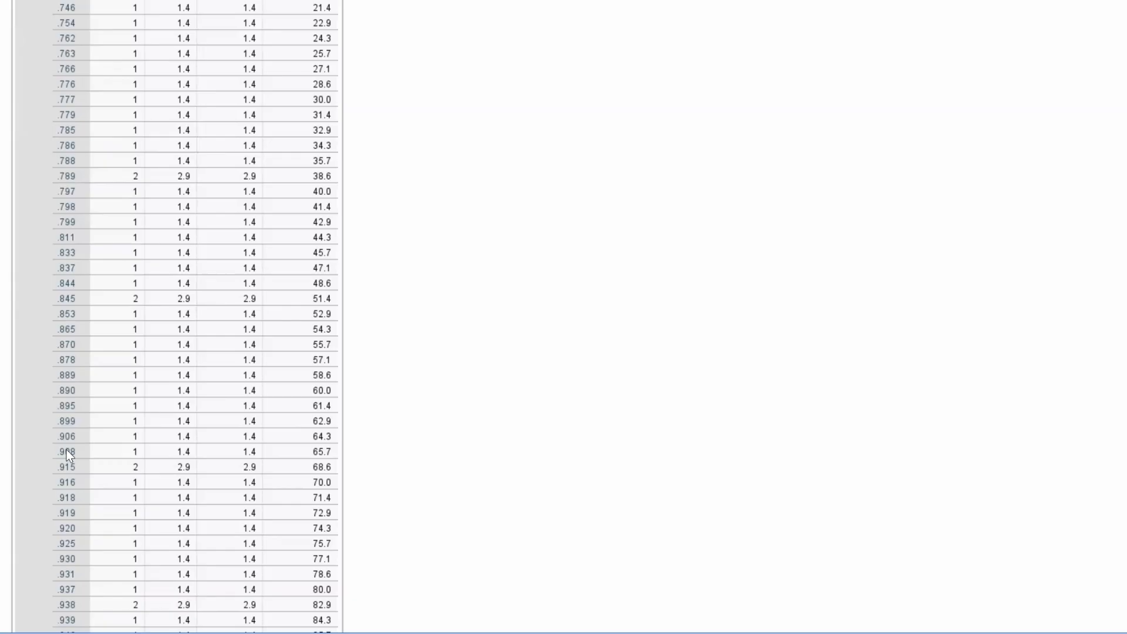
pyautogui.scroll(-2, 68, 450)
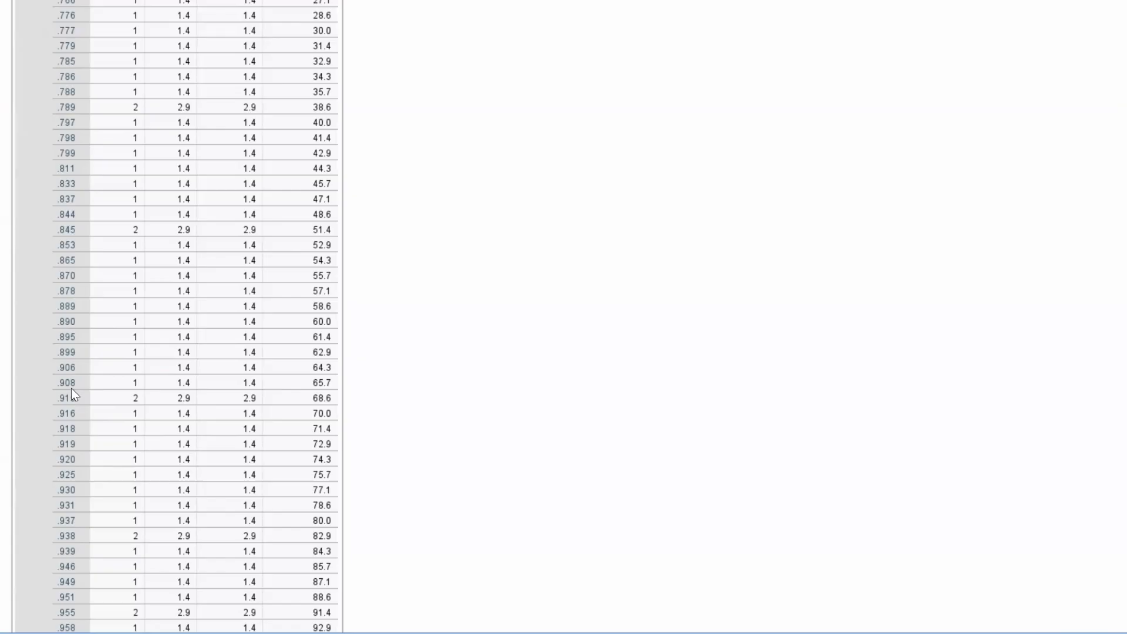
pyautogui.scroll(-2, 73, 396)
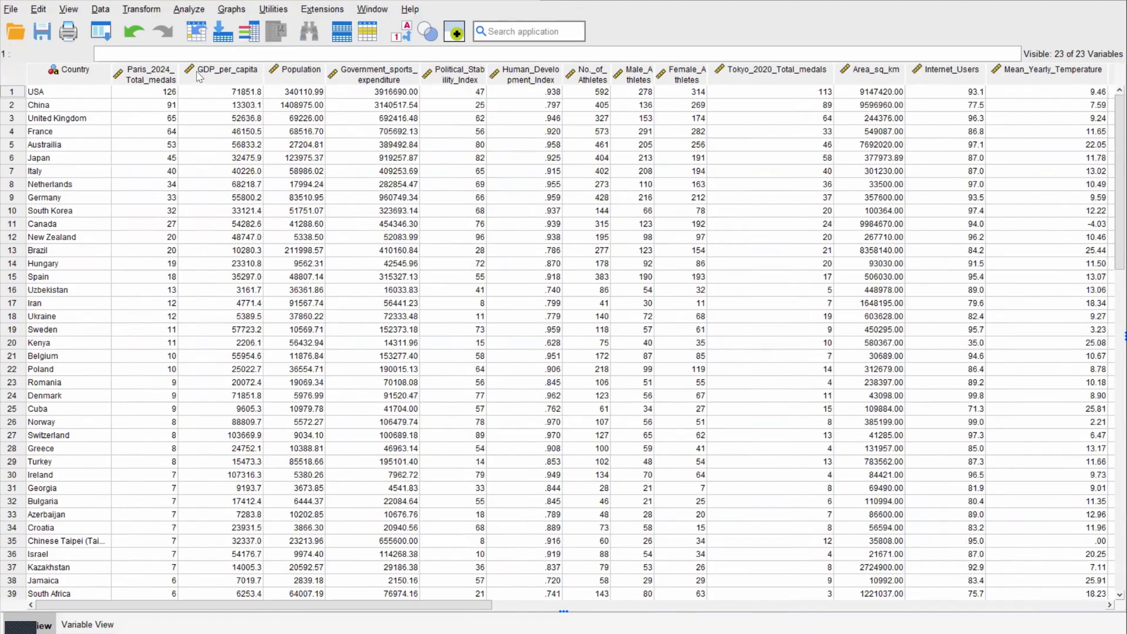
# - Set up Recode into Different Variables with Human_Development_Index as input and name the output variable HDI_Recode
pyautogui.click(142, 10)
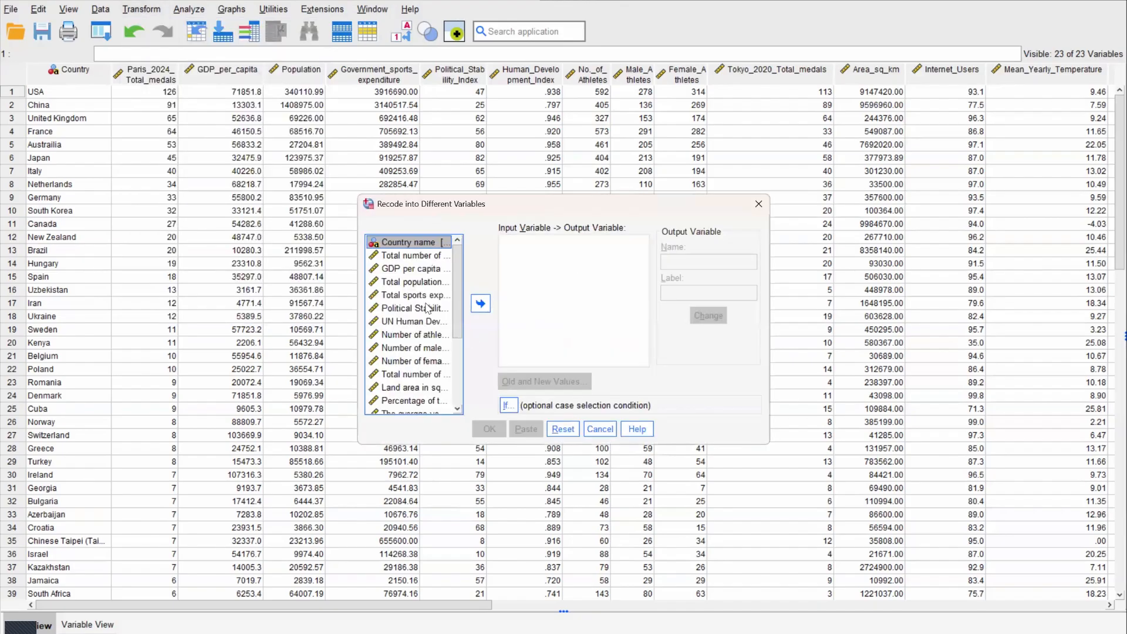
pyautogui.click(408, 322)
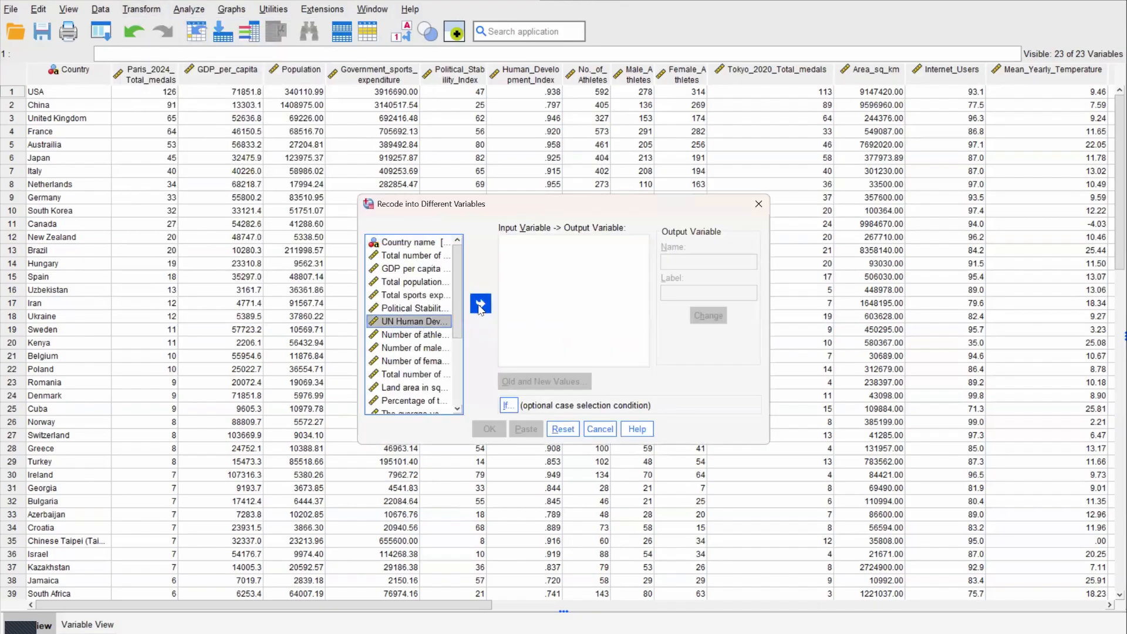
pyautogui.click(480, 305)
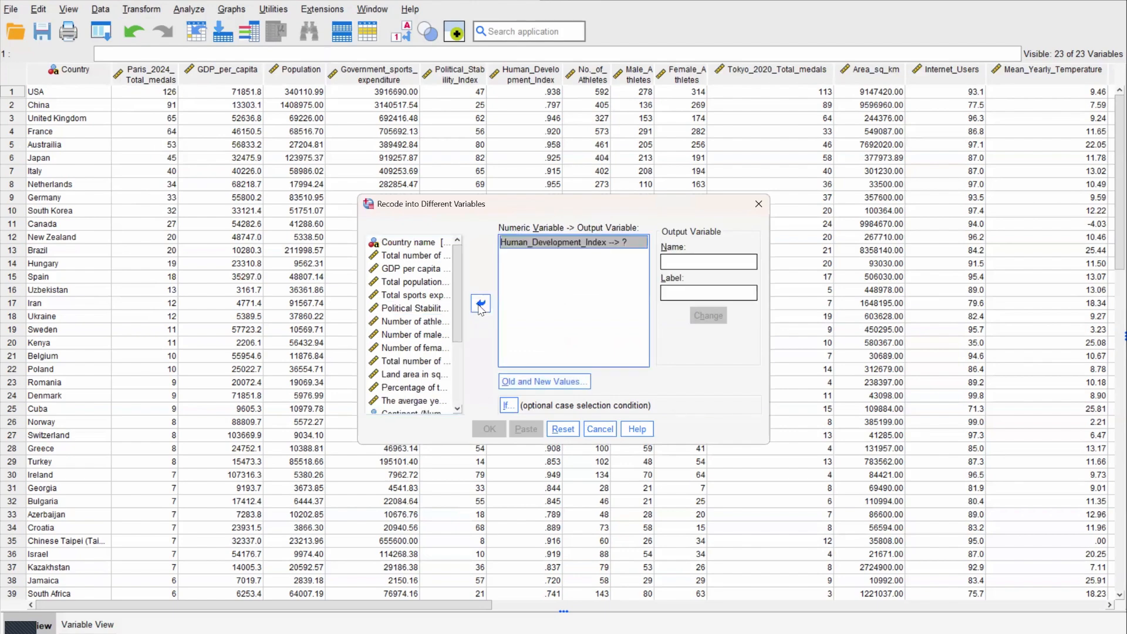
pyautogui.click(709, 263)
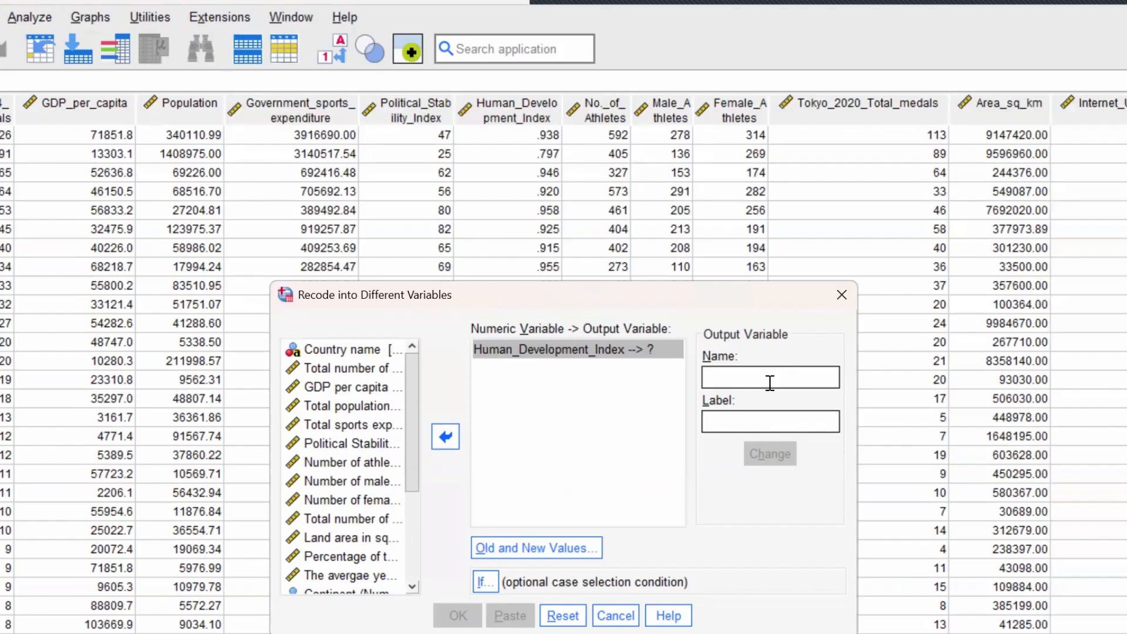
pyautogui.write('HDI')
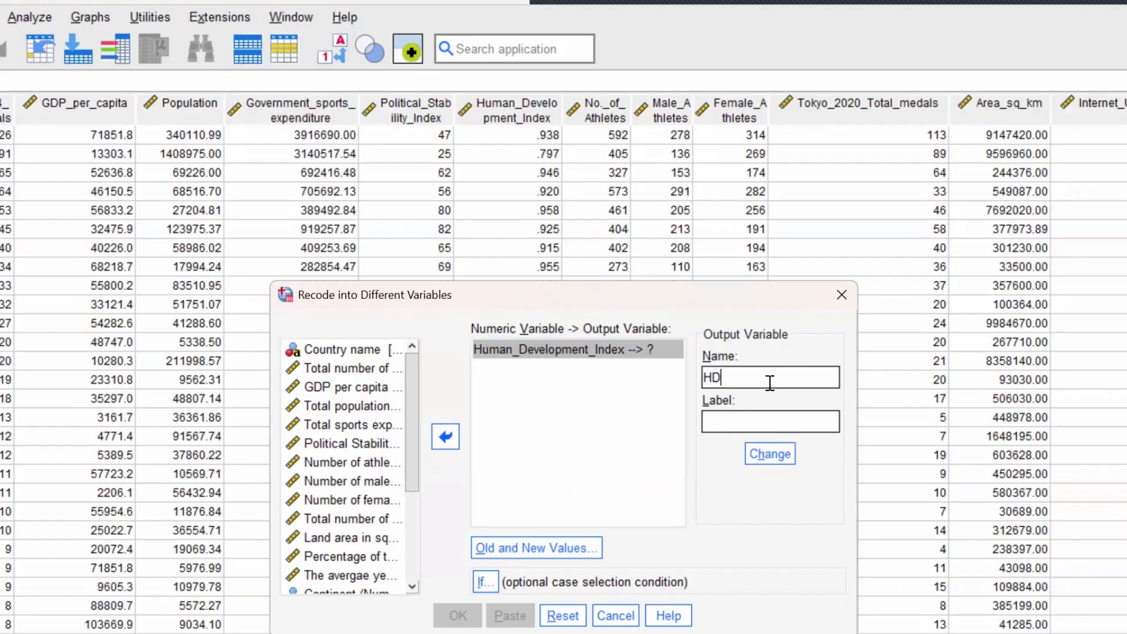
pyautogui.write('_R')
pyautogui.write('ecdoe')
pyautogui.press('BackSpace')
pyautogui.press('BackSpace')
pyautogui.write('de')
# - Label the output variable "Human Development Index" and apply its name and label to the recode
pyautogui.click(750, 418)
pyautogui.write('Human Dev')
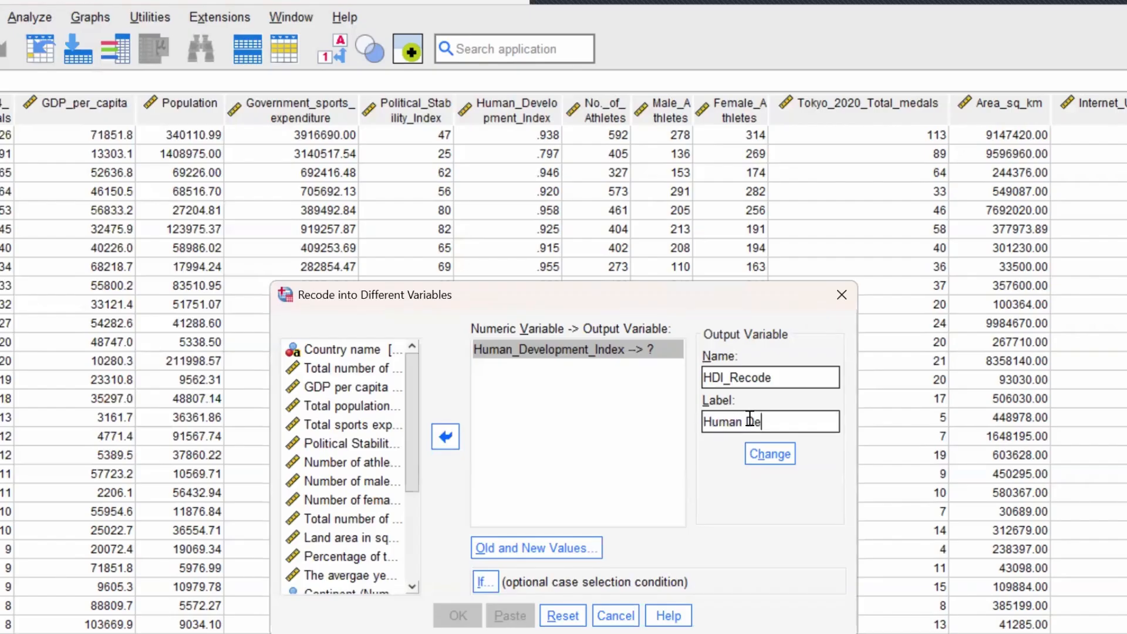
pyautogui.write('elopment Index')
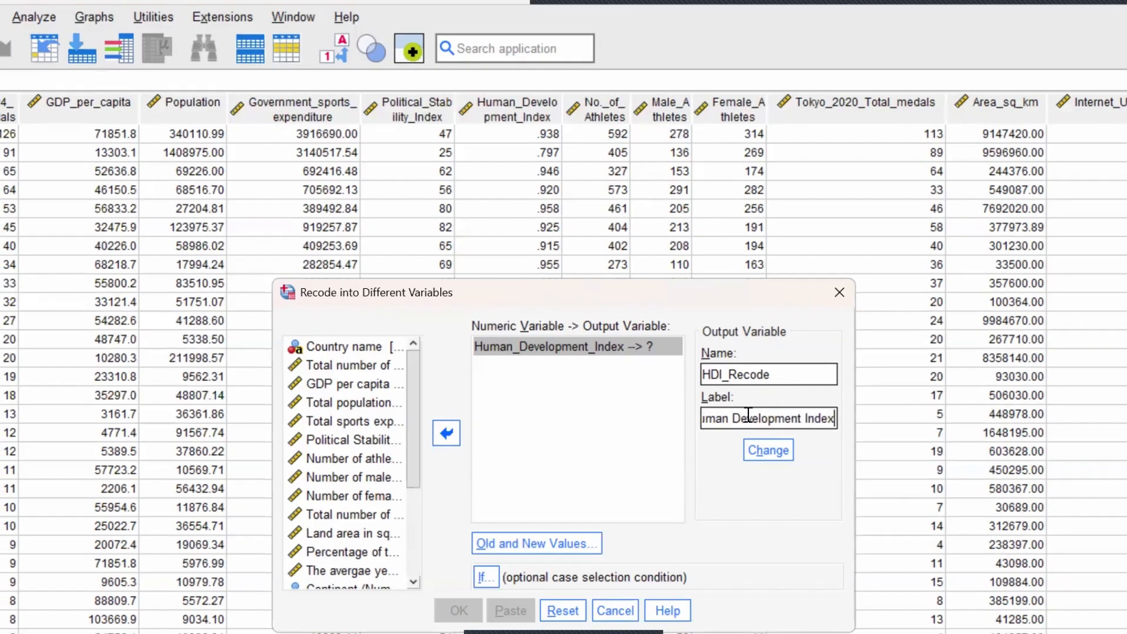
pyautogui.click(766, 451)
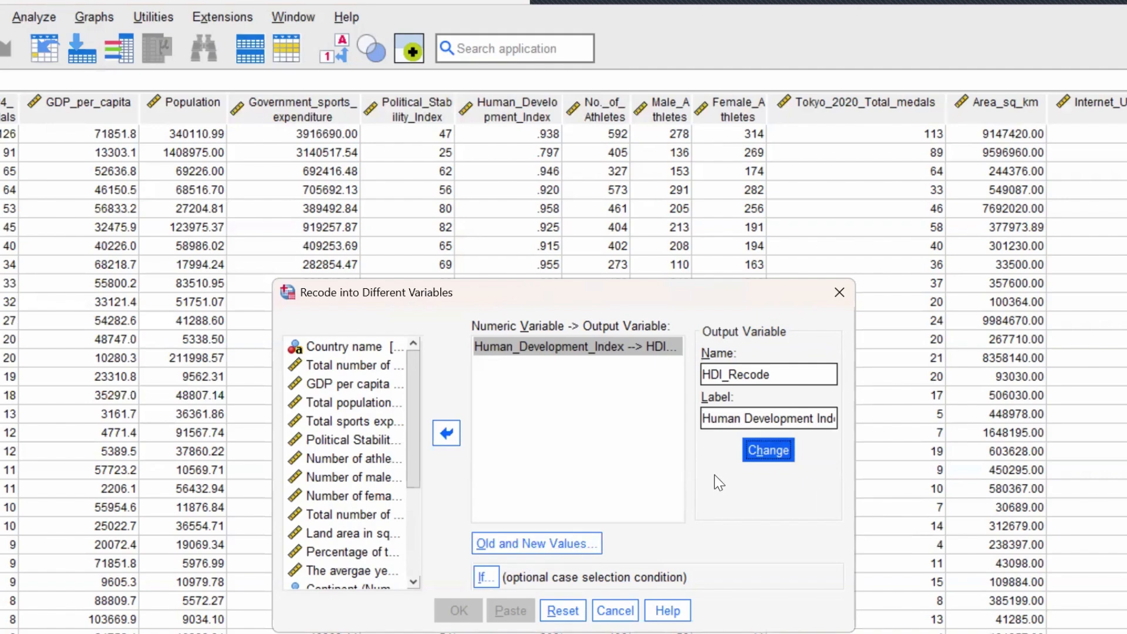
# - Define the old and new values with a rule recoding the lowest value through 0.785 as 1
pyautogui.click(559, 547)
pyautogui.click(560, 548)
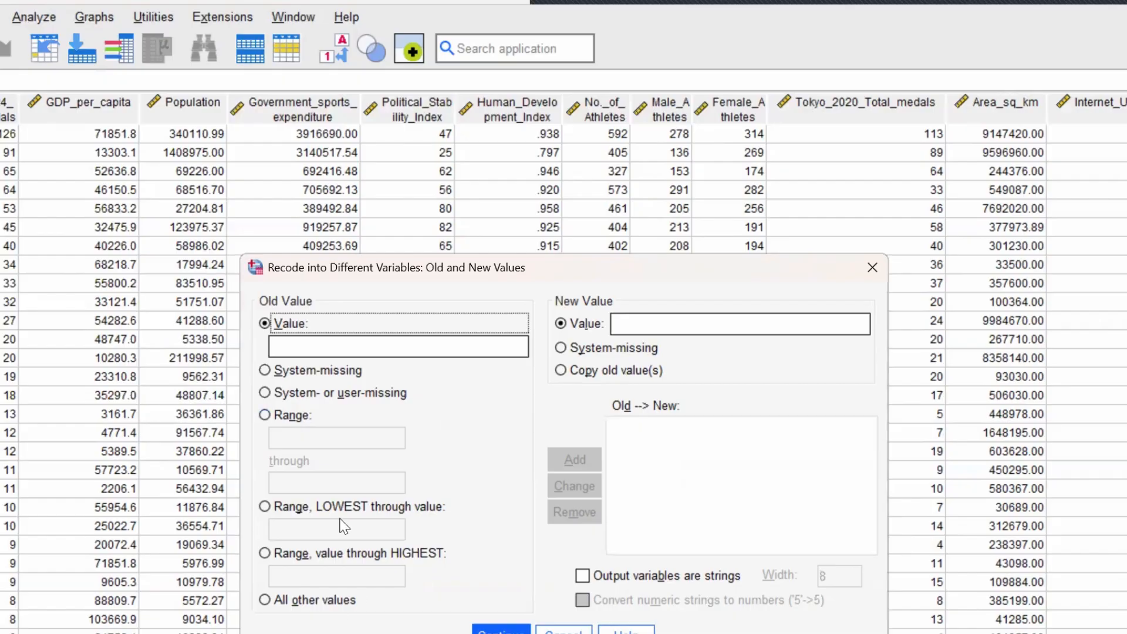
pyautogui.click(277, 507)
pyautogui.click(309, 531)
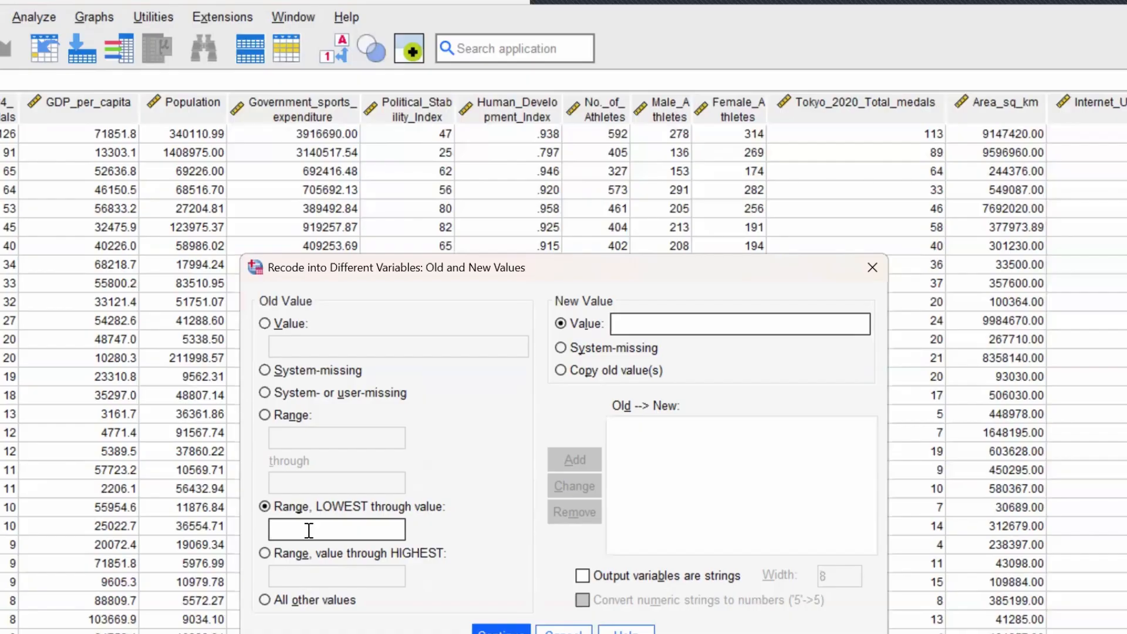
pyautogui.write('0.7')
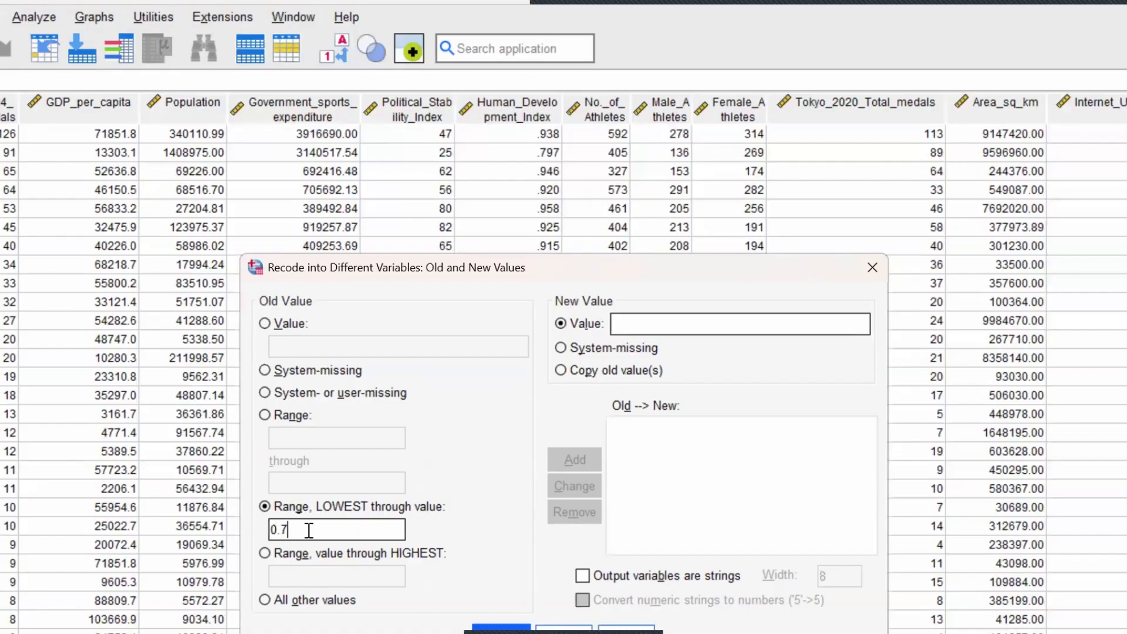
pyautogui.write('85')
pyautogui.click(641, 318)
pyautogui.write('1')
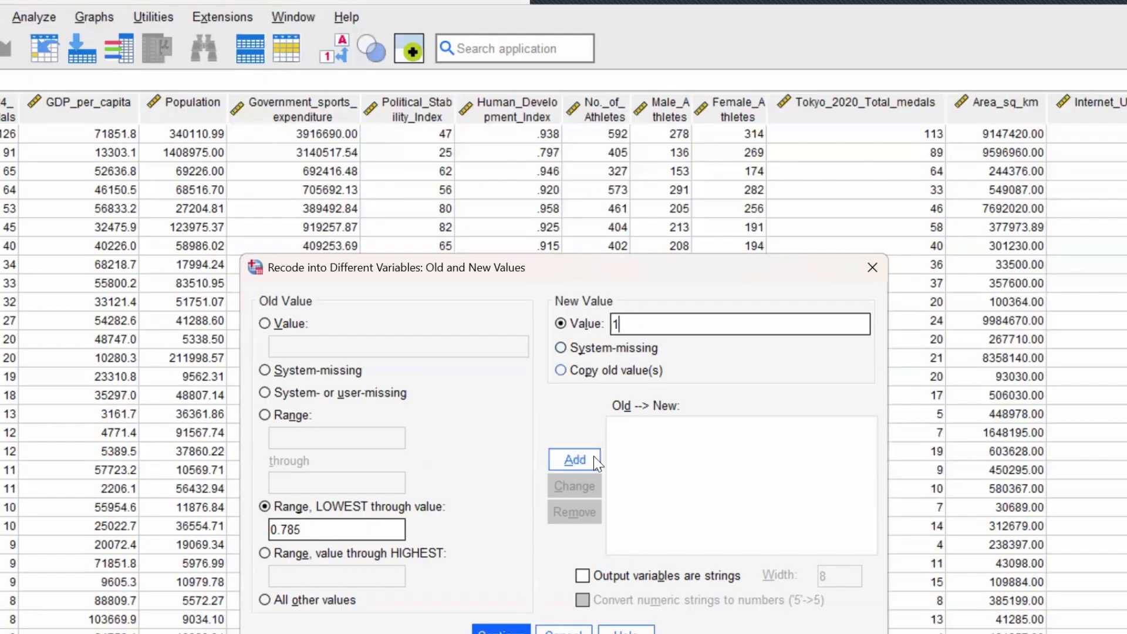
pyautogui.click(572, 461)
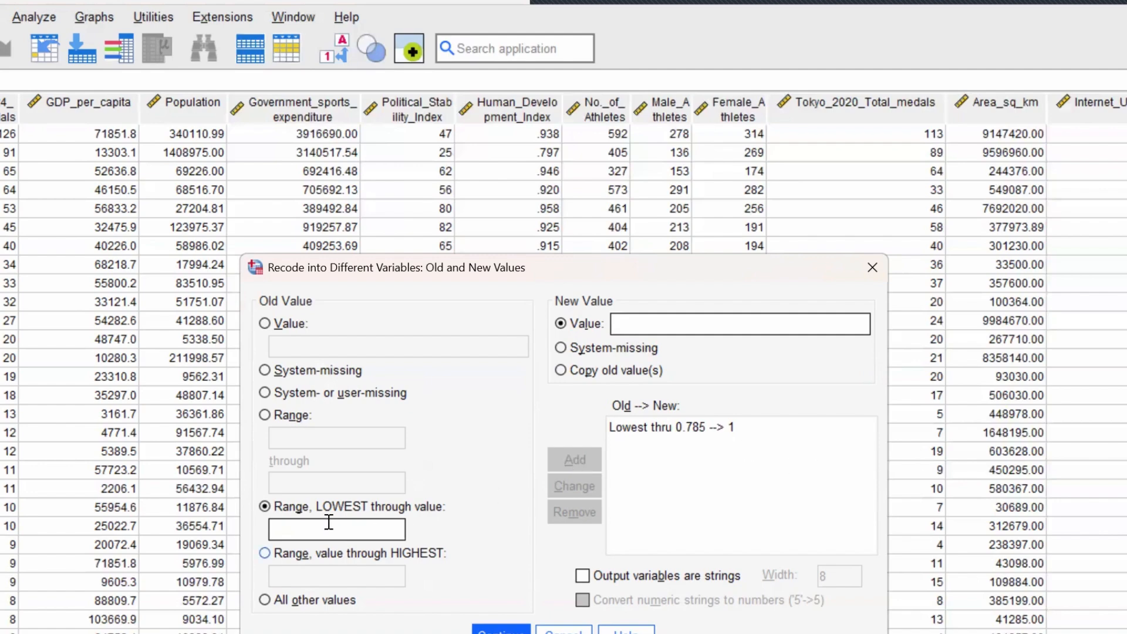
# - Add a recode rule that turns the range .786 through .908 into 2
pyautogui.click(264, 414)
pyautogui.click(296, 438)
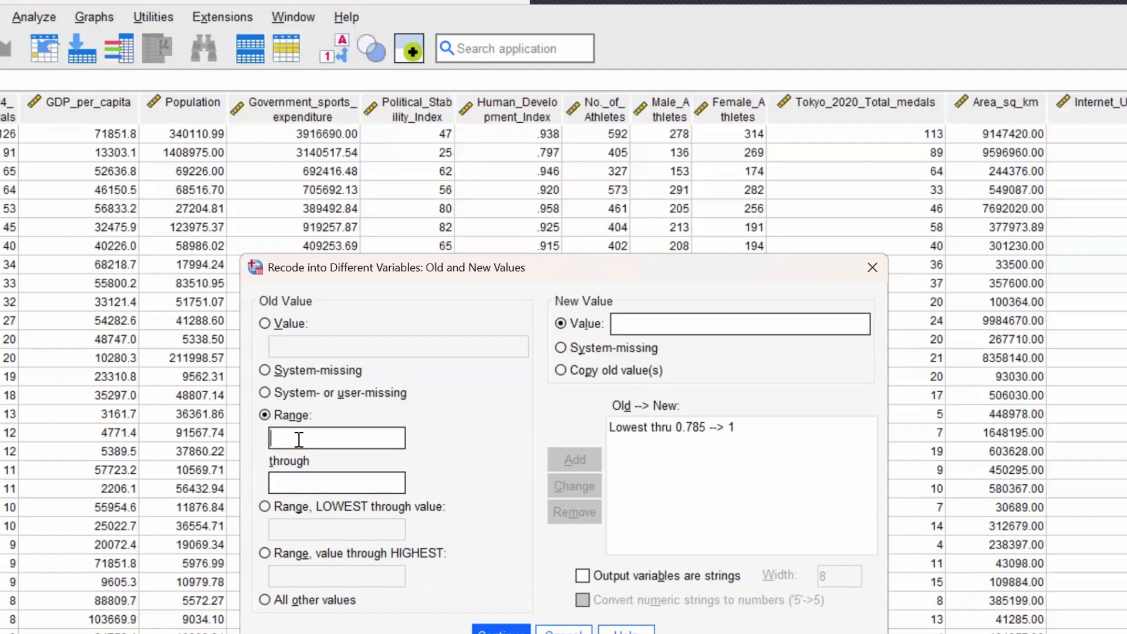
pyautogui.write('.786')
pyautogui.click(315, 483)
pyautogui.write('.908')
pyautogui.click(687, 326)
pyautogui.write('2')
pyautogui.click(572, 460)
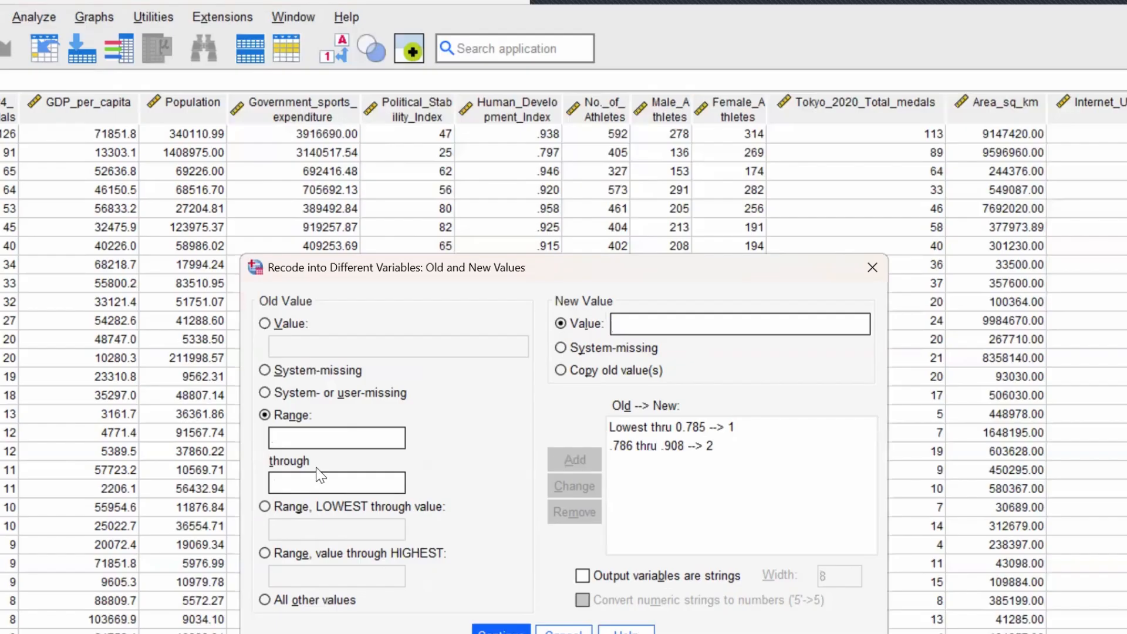
# - Add a recode rule that turns values from .909 through the highest into 3
pyautogui.click(266, 554)
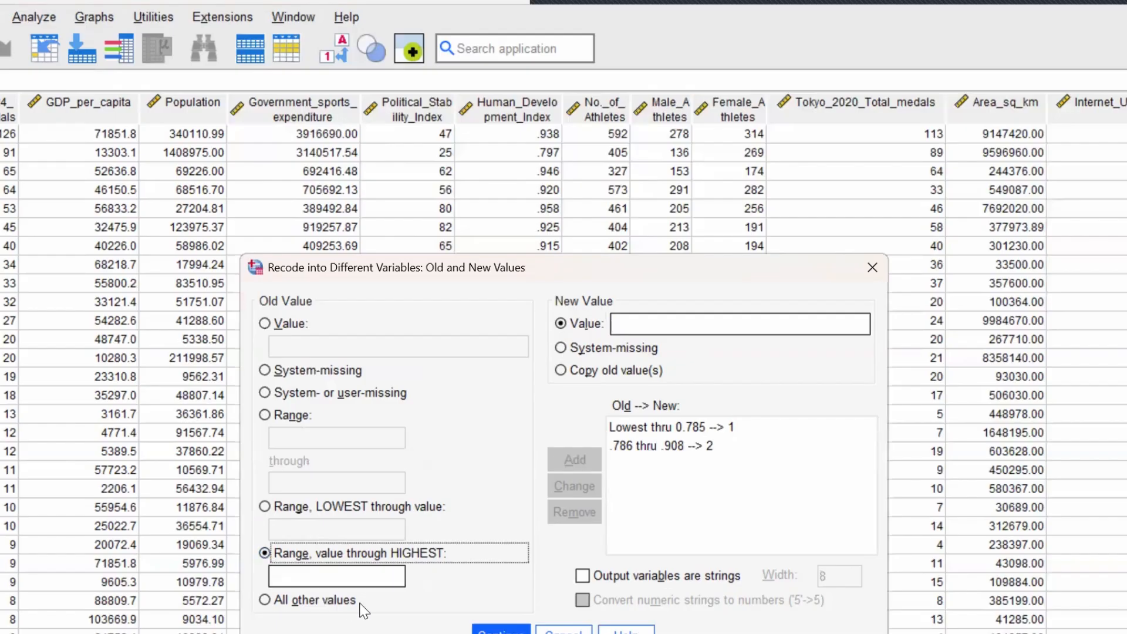
pyautogui.click(347, 576)
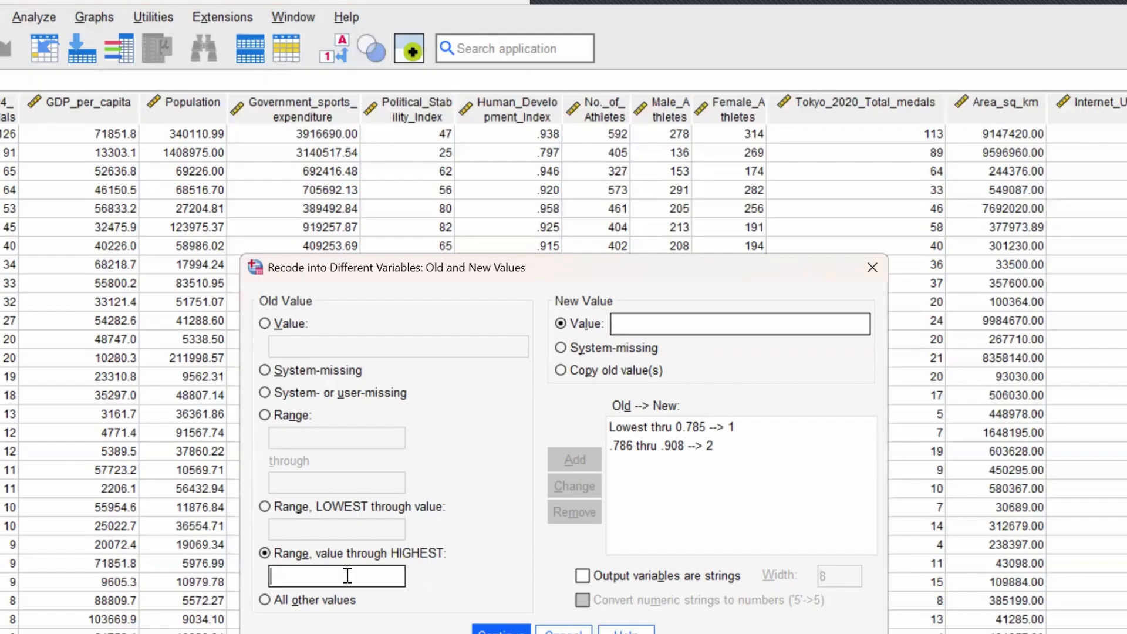
pyautogui.write('0')
pyautogui.press('BackSpace')
pyautogui.write('.909')
pyautogui.click(690, 331)
pyautogui.write('3')
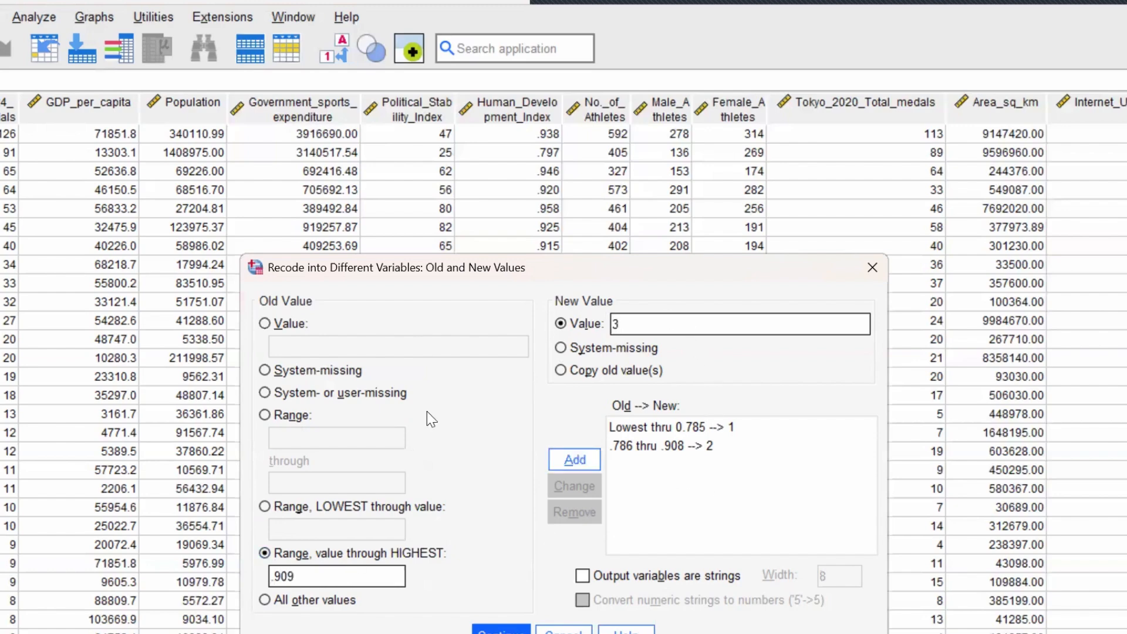
pyautogui.click(592, 470)
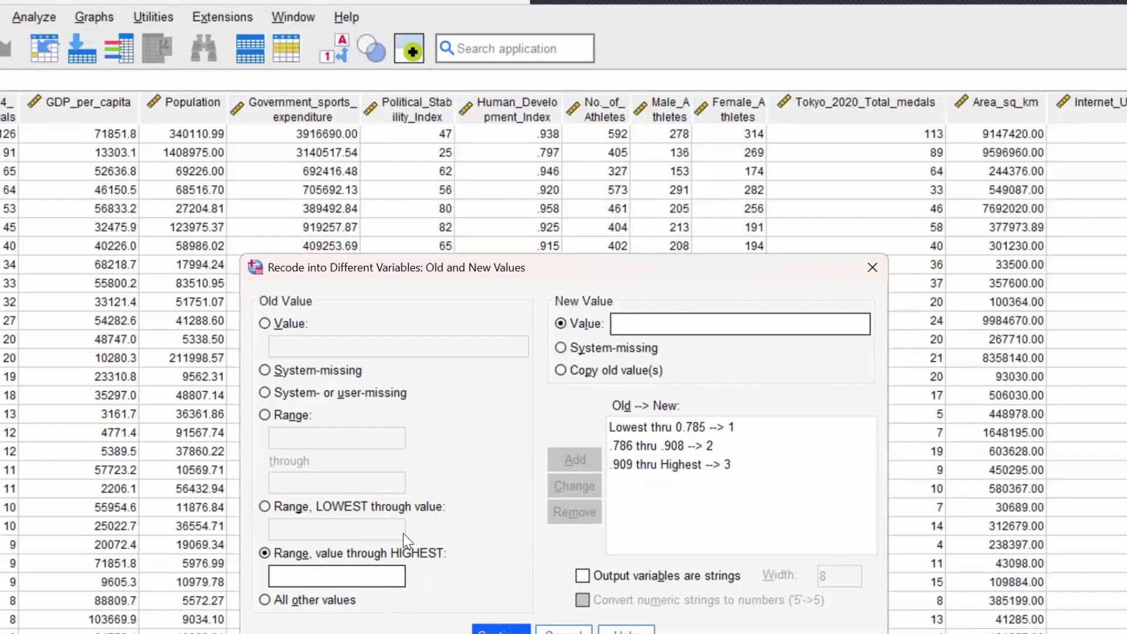
# - Add a rule recoding all other values as system-missing and remove it from the rule list again
pyautogui.click(263, 599)
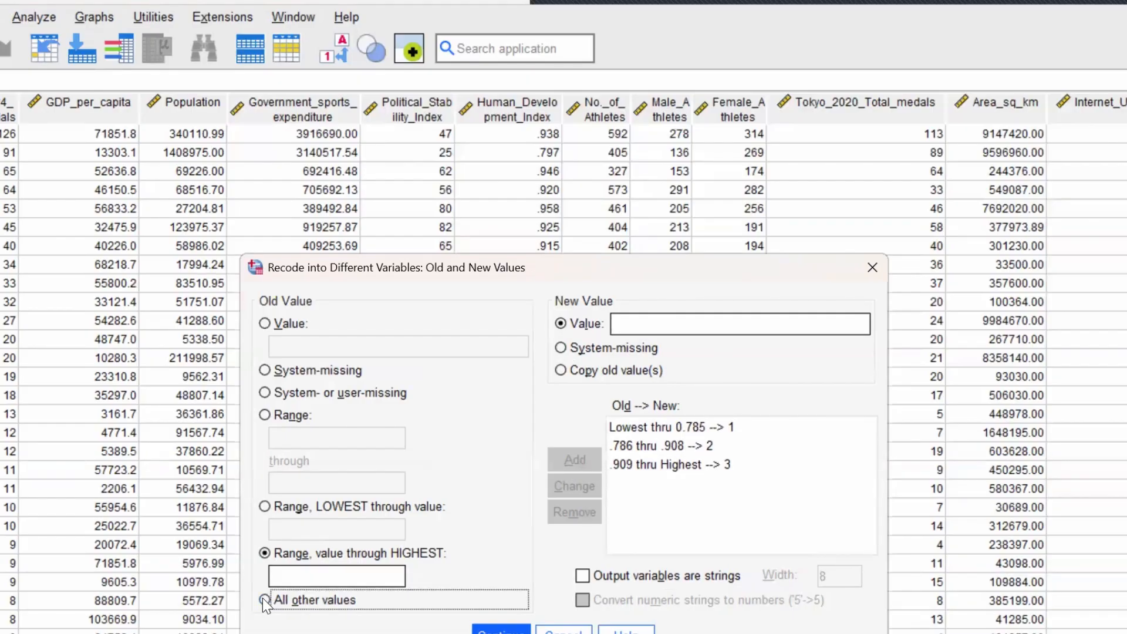
pyautogui.click(561, 349)
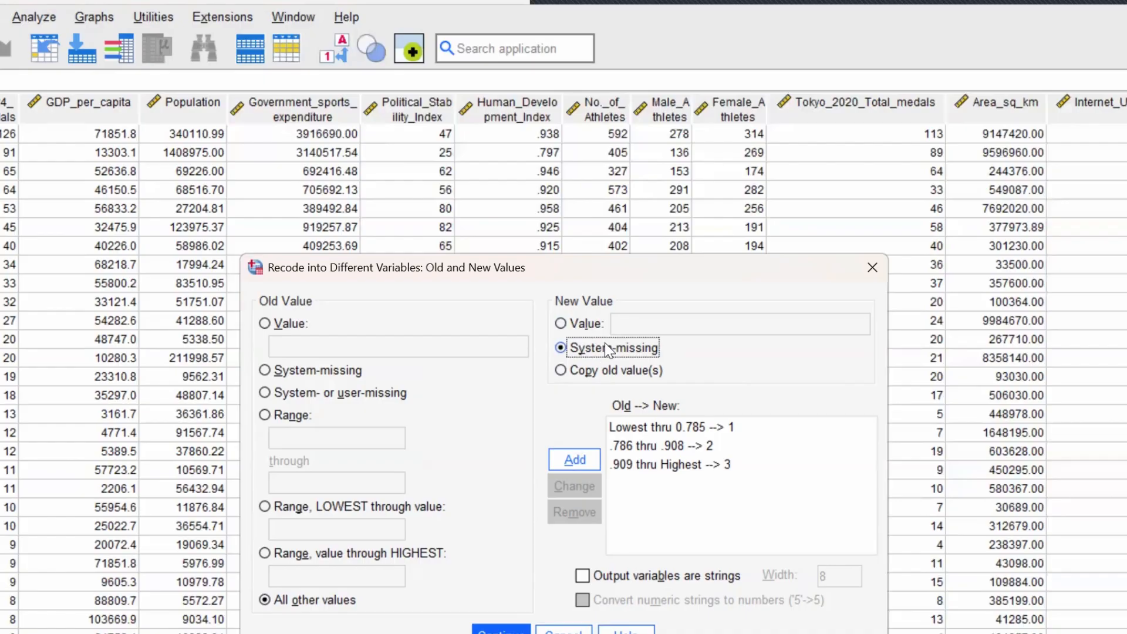
pyautogui.click(574, 459)
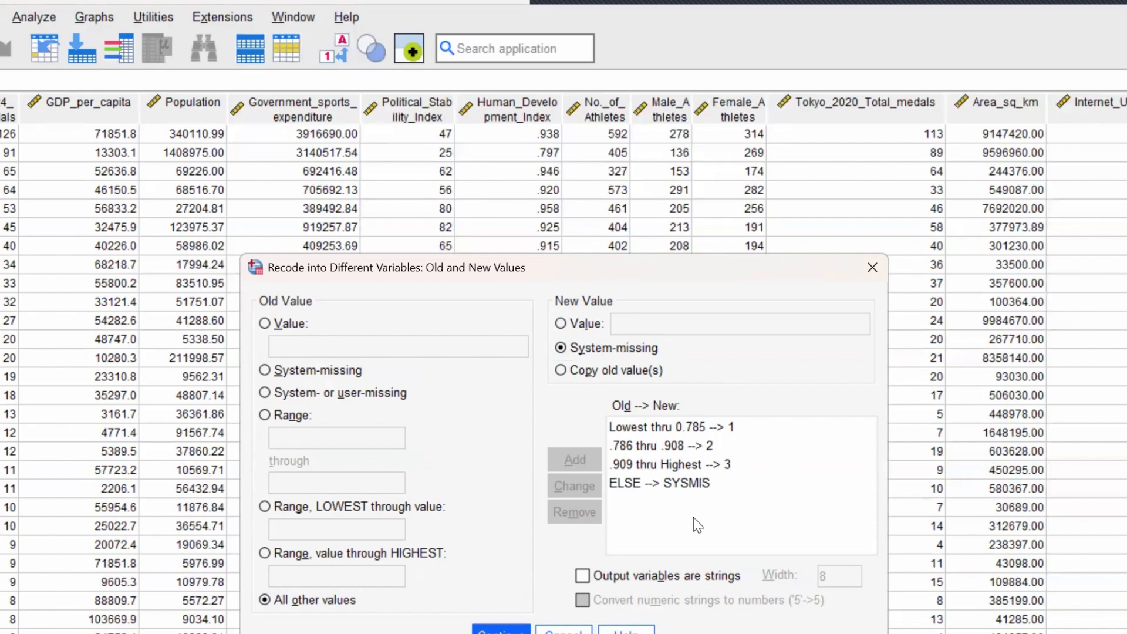
pyautogui.click(664, 483)
pyautogui.click(575, 512)
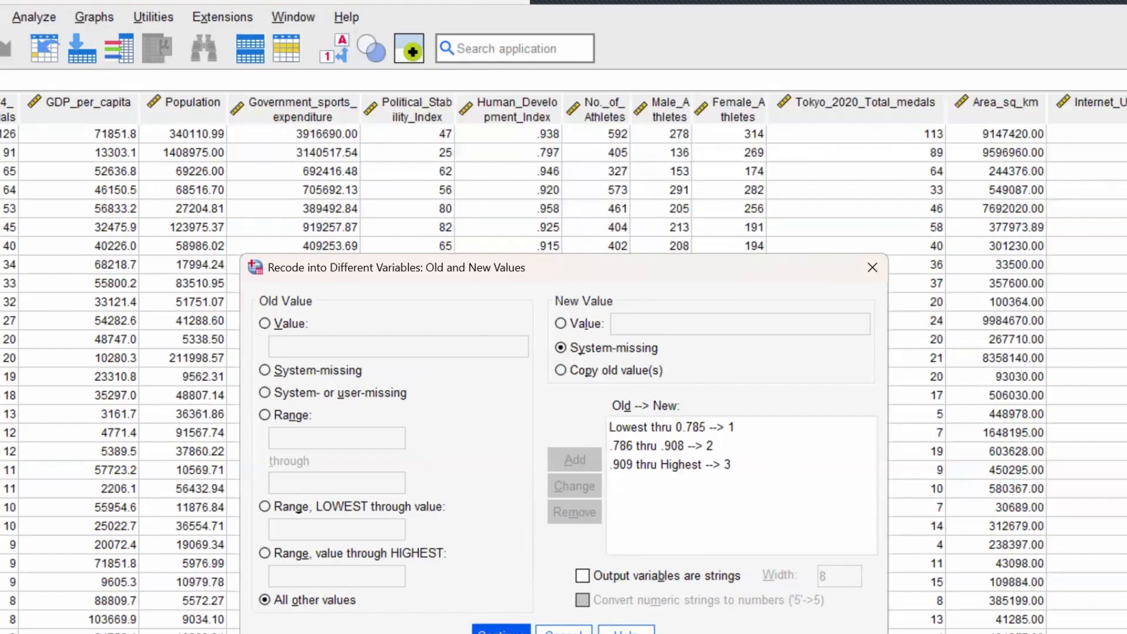
# - Accept the three recode rules and run the recode to create HDI_Recode
pyautogui.click(500, 629)
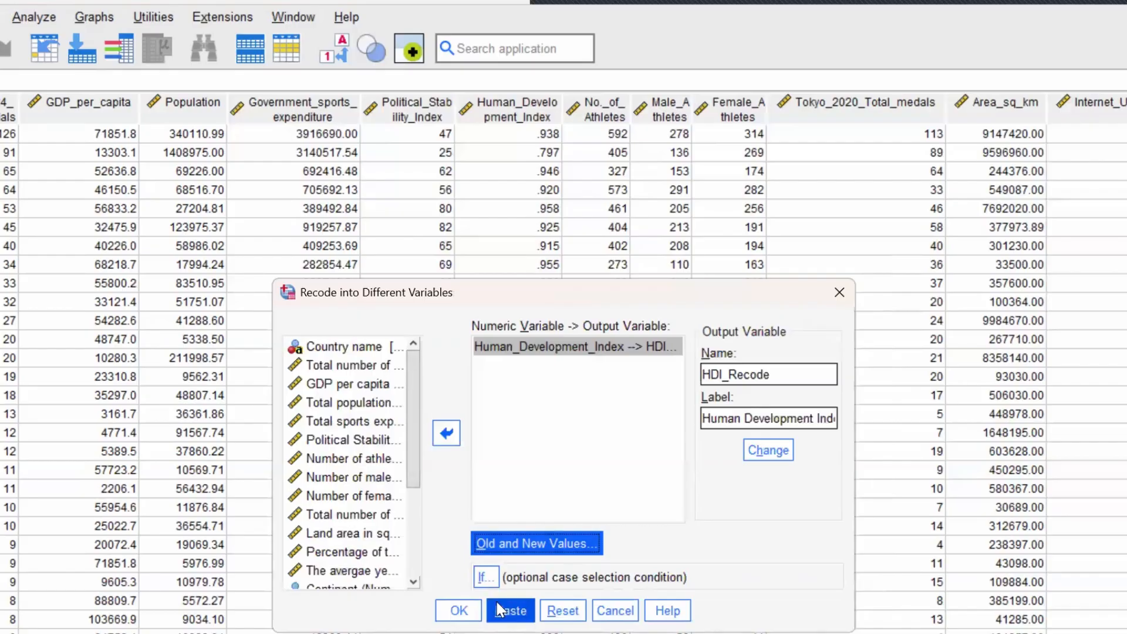
pyautogui.click(460, 613)
pyautogui.click(459, 610)
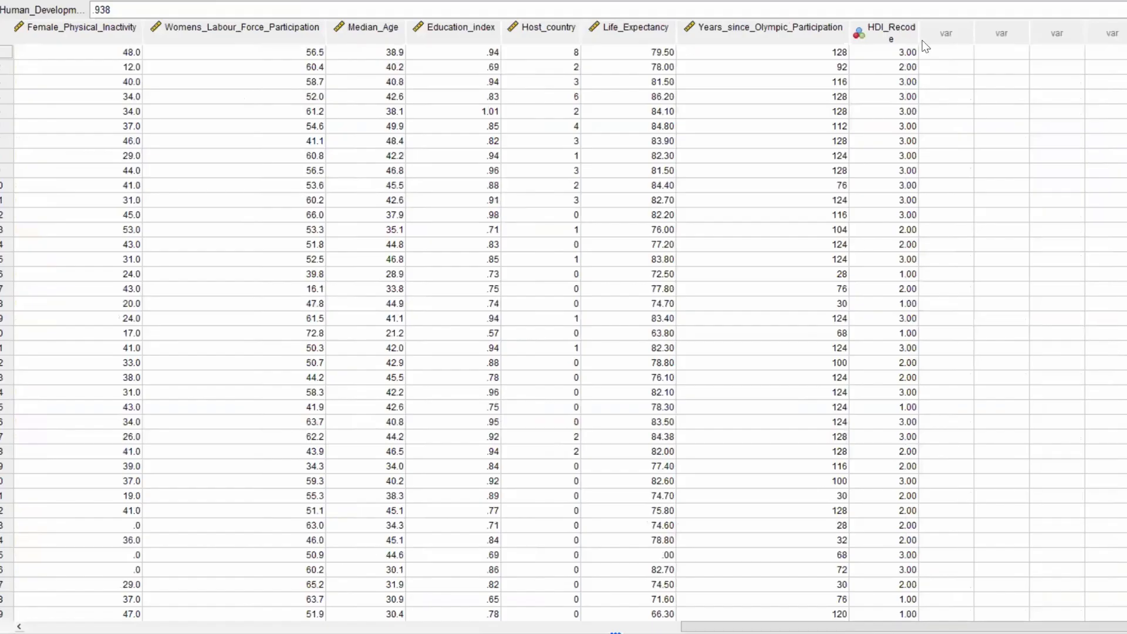
# - Widen the HDI_Recode column slightly and set the variable's measurement level to Ordinal
pyautogui.moveTo(921, 37); pyautogui.dragTo(925, 38)
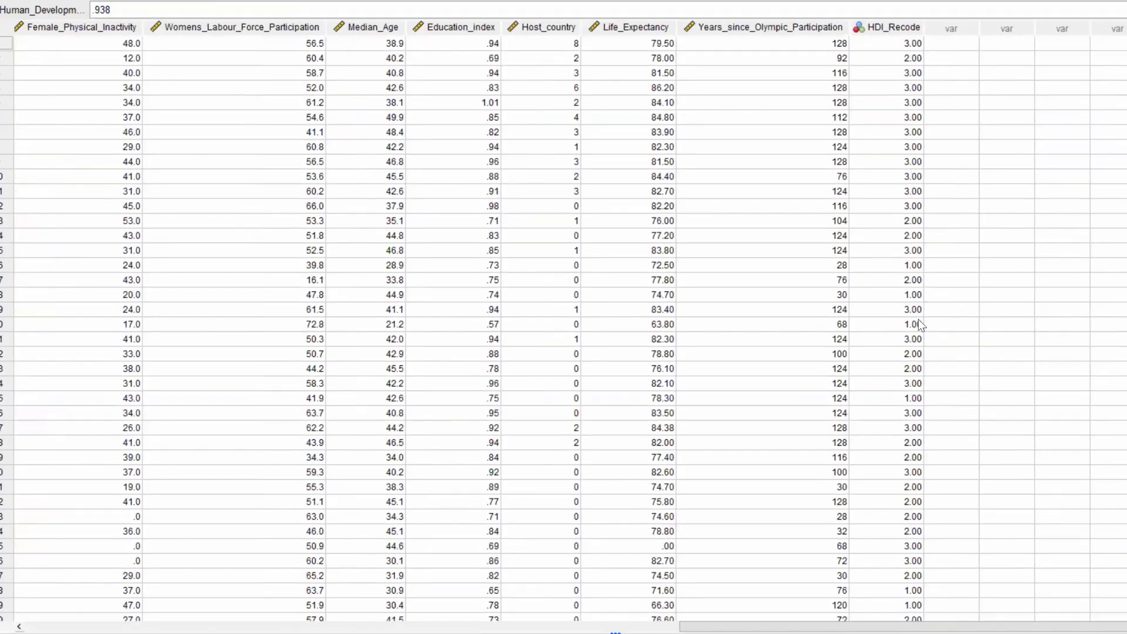
pyautogui.click(892, 29)
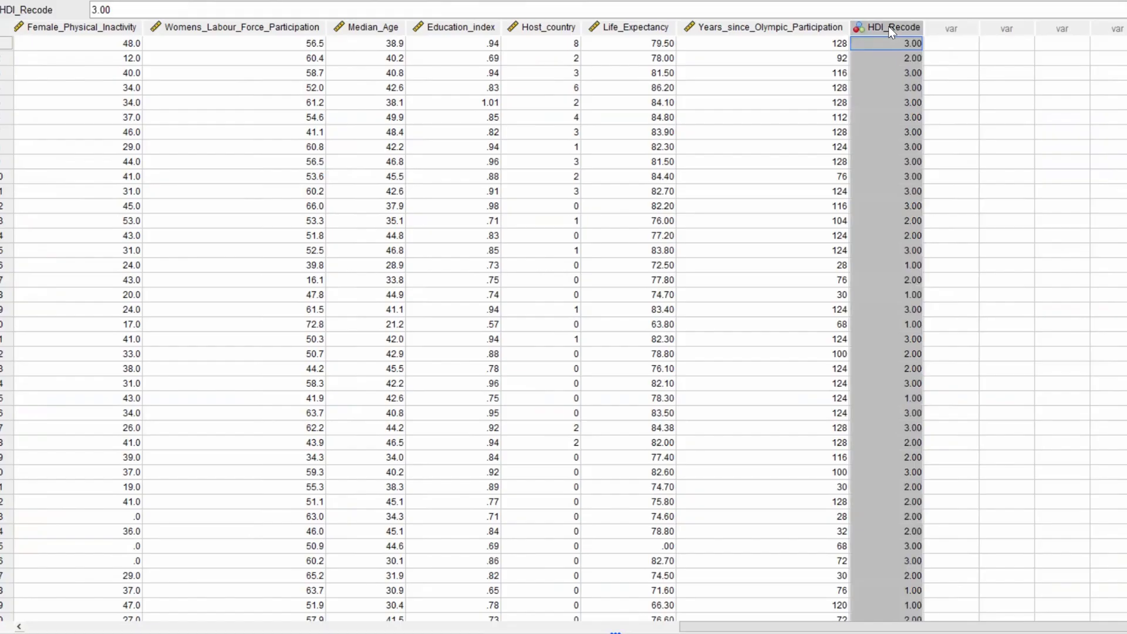
pyautogui.scroll(-6, 889, 25)
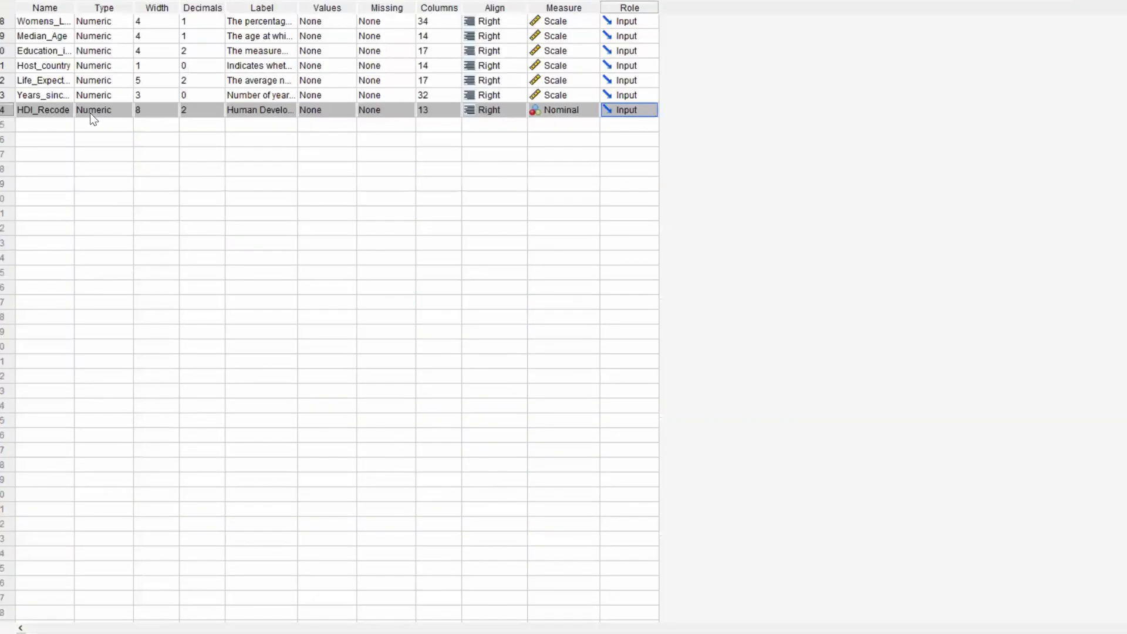
pyautogui.click(585, 111)
pyautogui.click(574, 138)
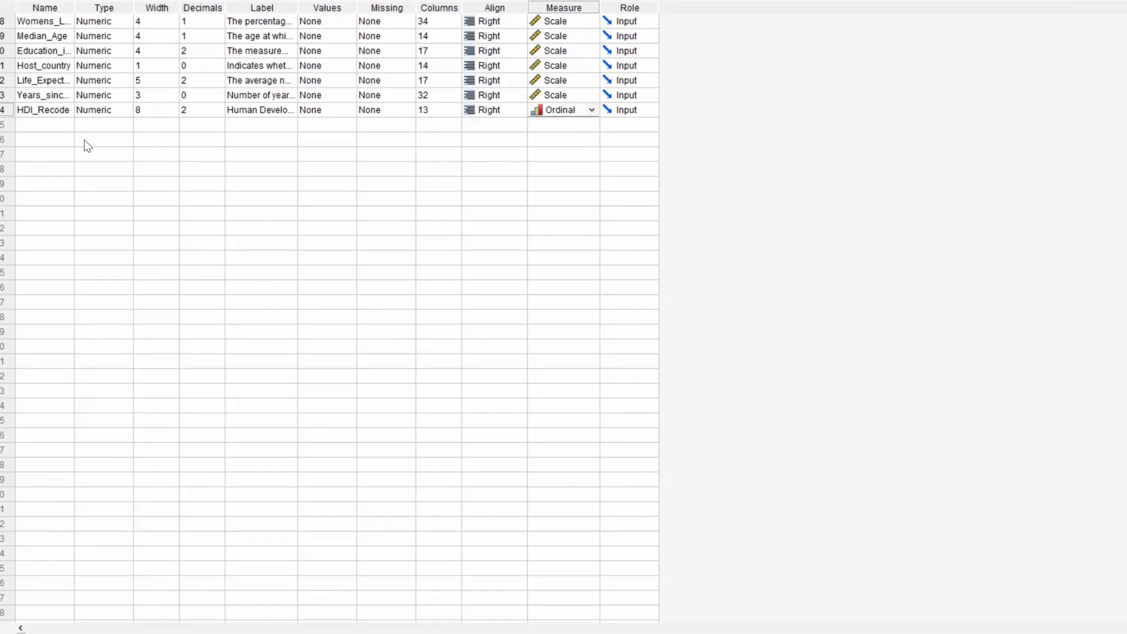
# - Set the number of decimals for HDI_Recode to 0
pyautogui.click(216, 116)
pyautogui.click(218, 114)
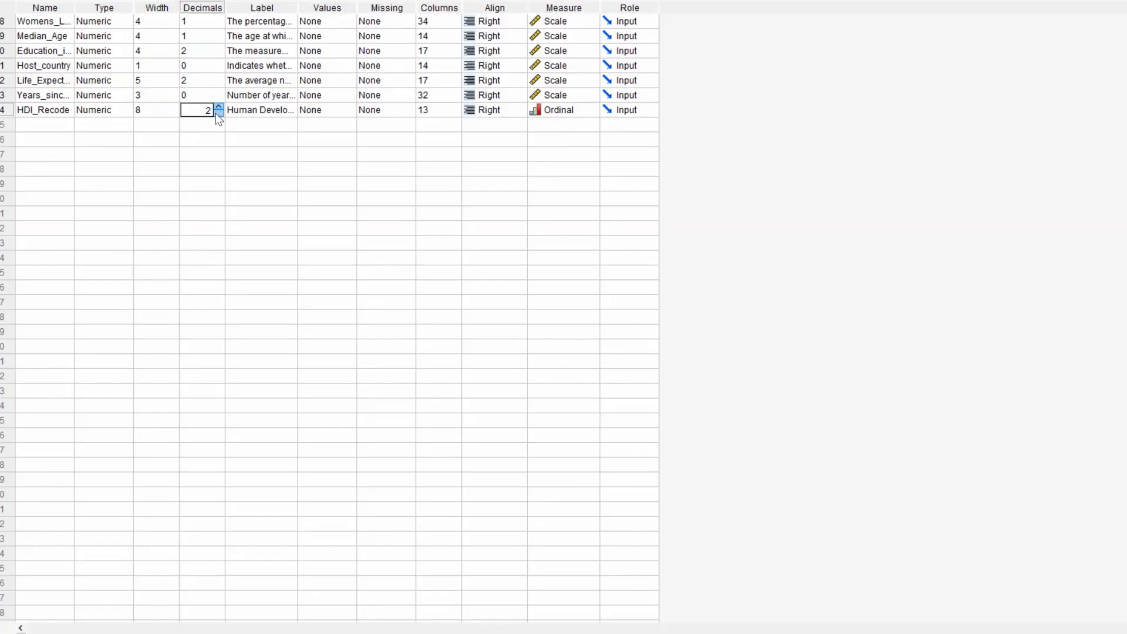
pyautogui.click(218, 114)
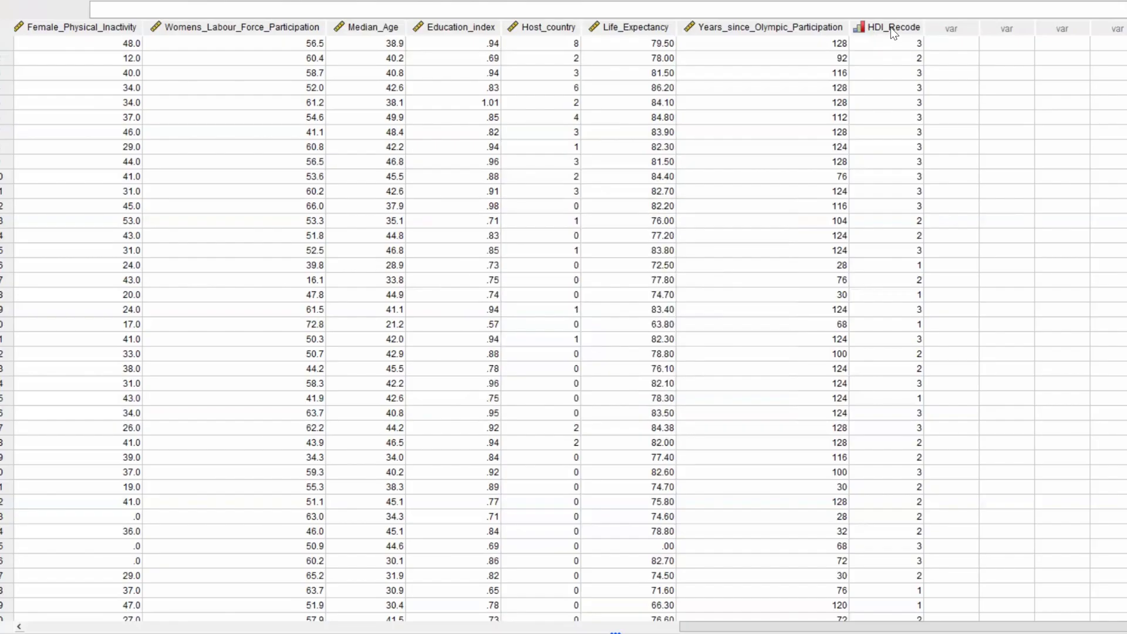
# - Start the value labels for HDI_Recode by labelling value 1 as "Lowest HDI"
pyautogui.doubleClick(892, 27)
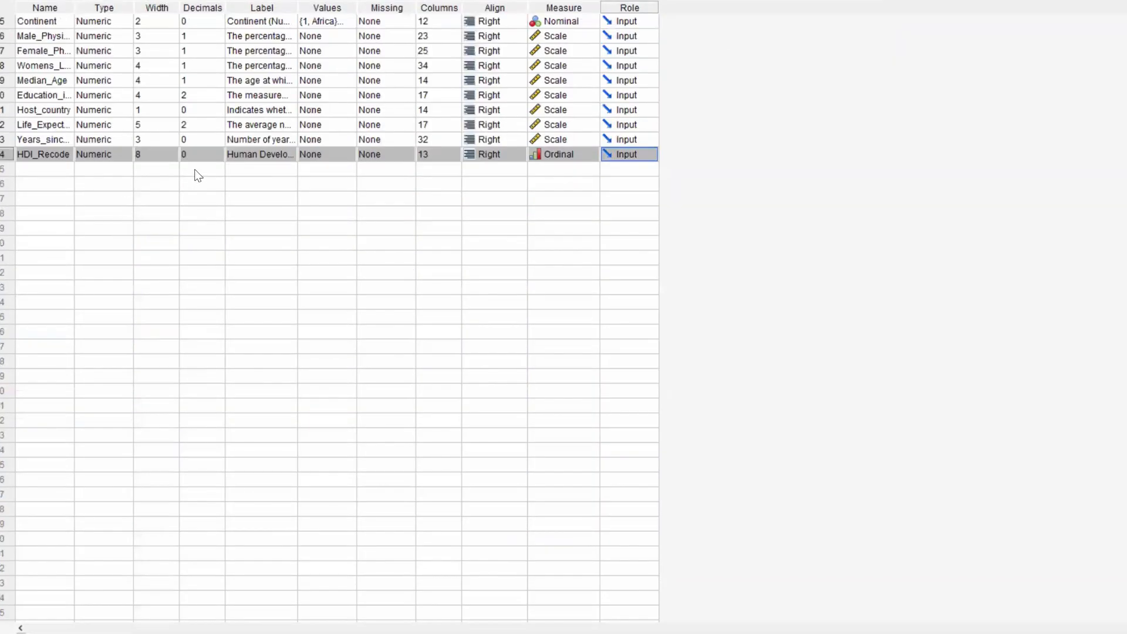
pyautogui.click(347, 156)
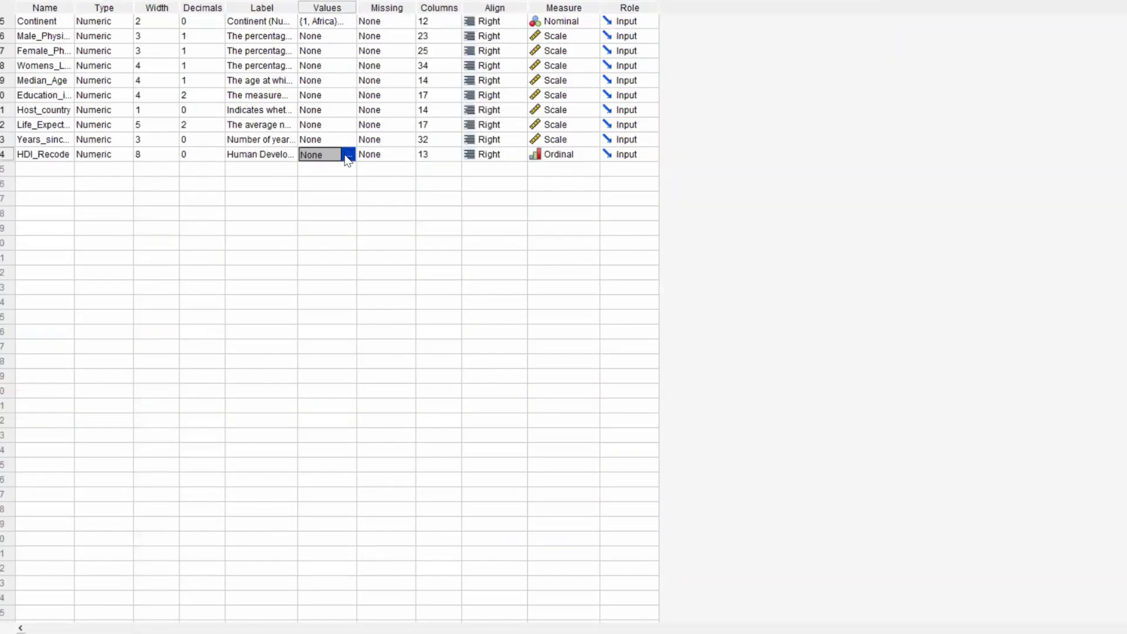
pyautogui.click(348, 155)
pyautogui.click(764, 270)
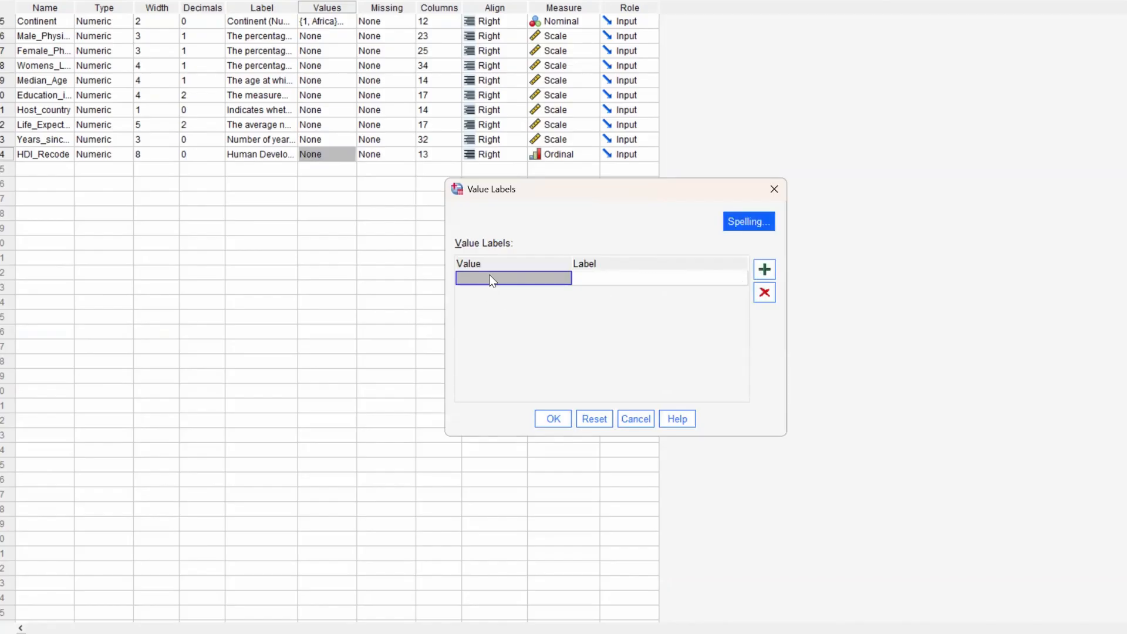
pyautogui.click(492, 279)
pyautogui.write('1')
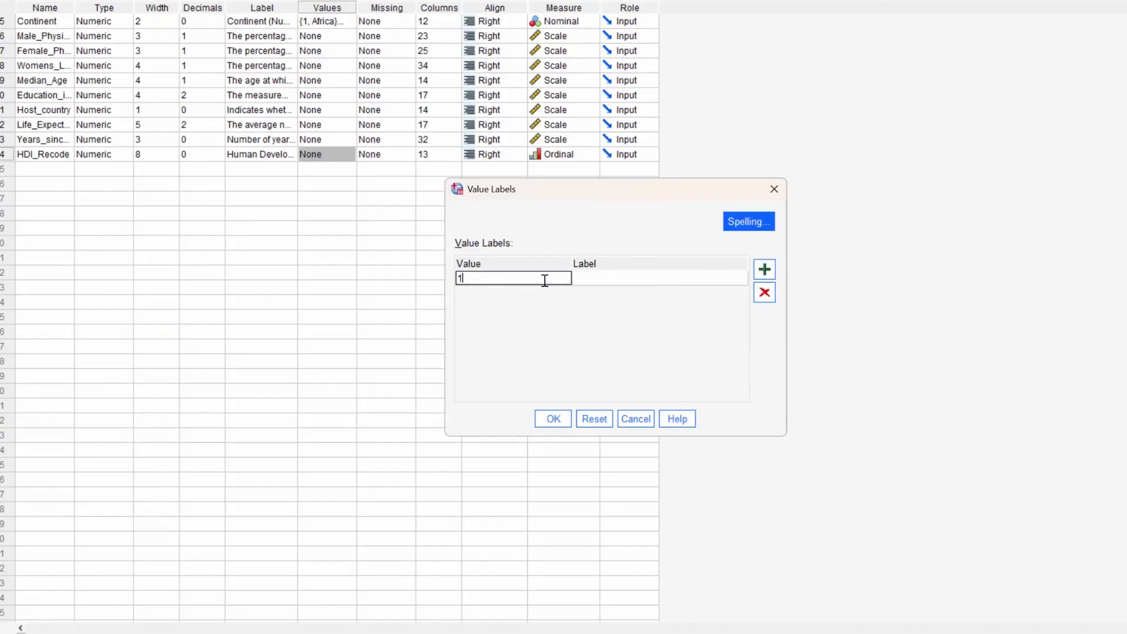
pyautogui.click(600, 279)
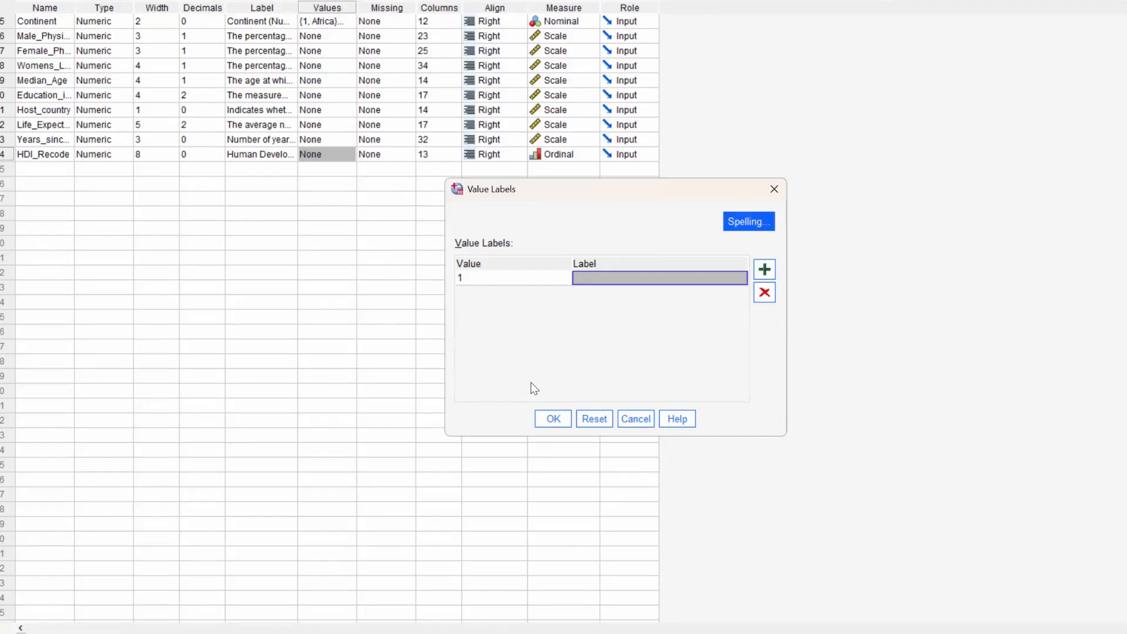
pyautogui.write('Lo')
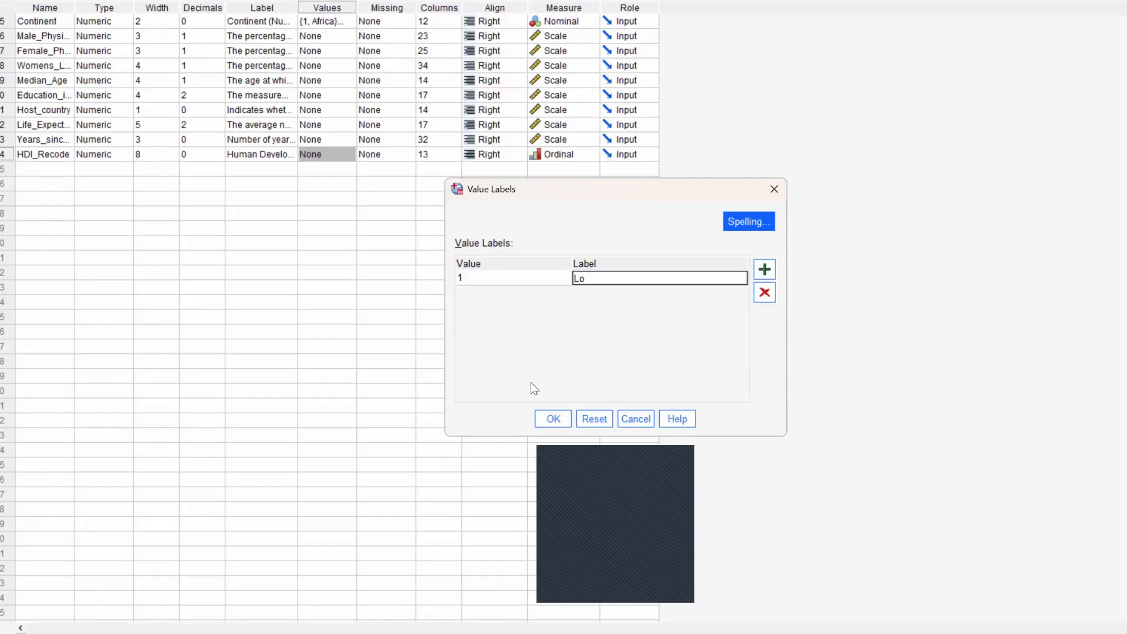
pyautogui.write('west')
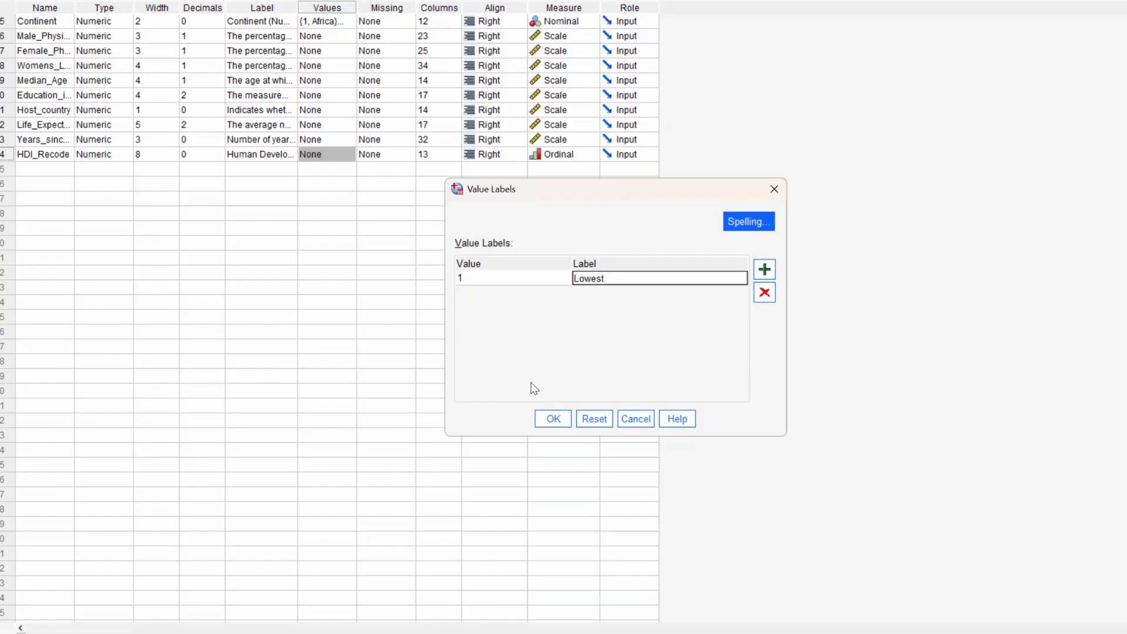
pyautogui.write(' HDI')
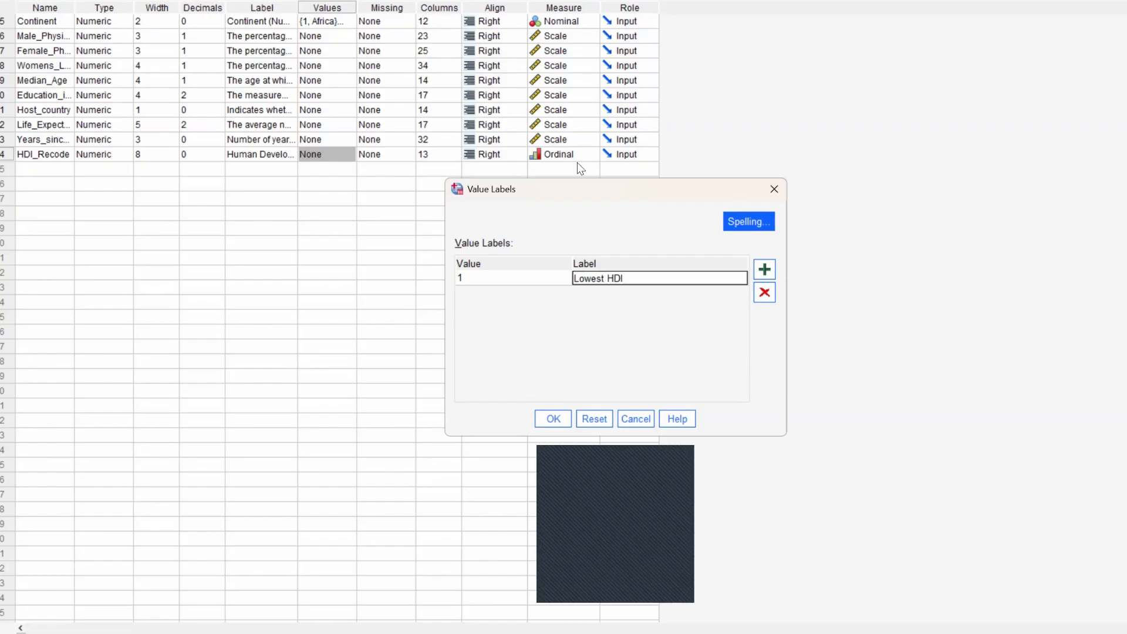
# - Add a value label for 2 reading "Intermediate HDI"
pyautogui.click(763, 271)
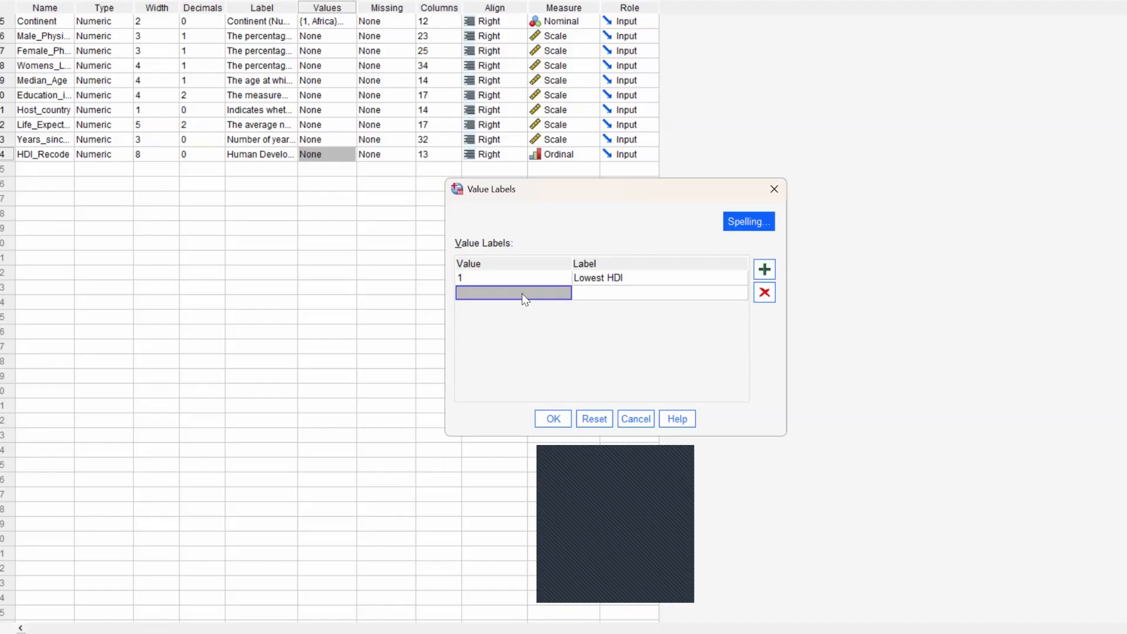
pyautogui.write('2')
pyautogui.press('Tab')
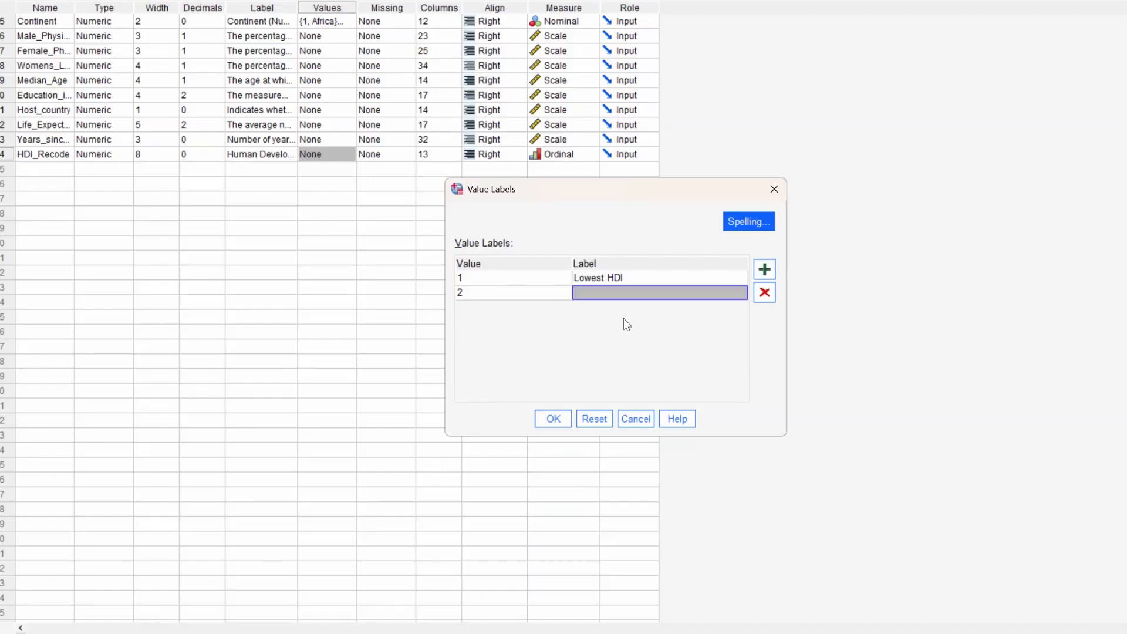
pyautogui.press('capslock')
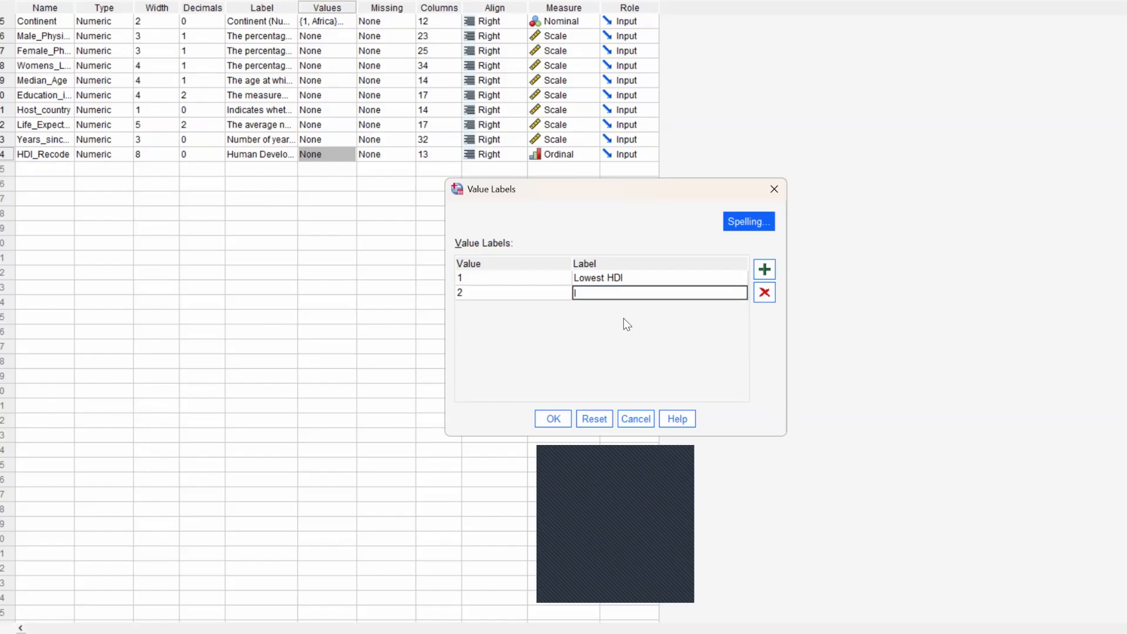
pyautogui.write('Intermediate HDI')
# - Add a value label for 3 reading "Highest HDI" and apply the value labels to HDI_Recode
pyautogui.click(764, 269)
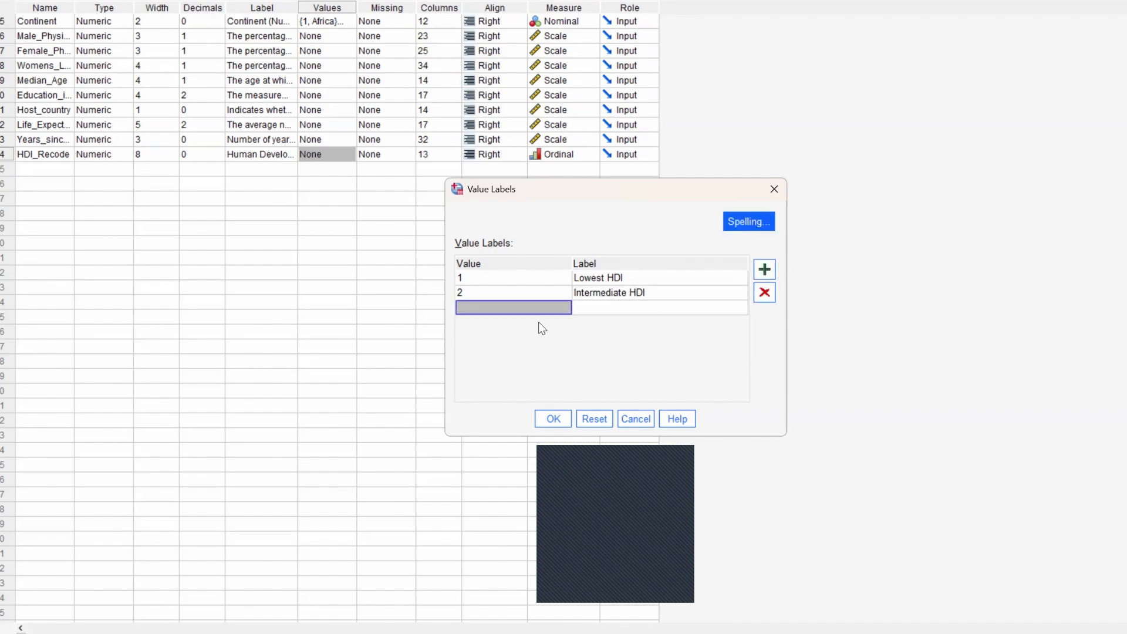
pyautogui.write('2')
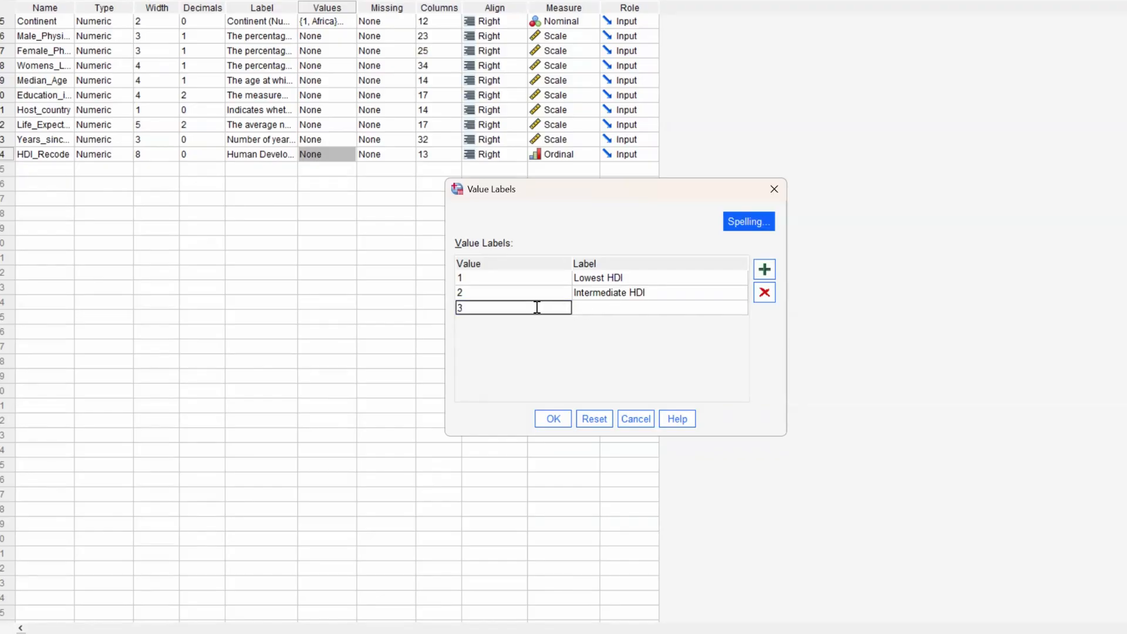
pyautogui.click(625, 309)
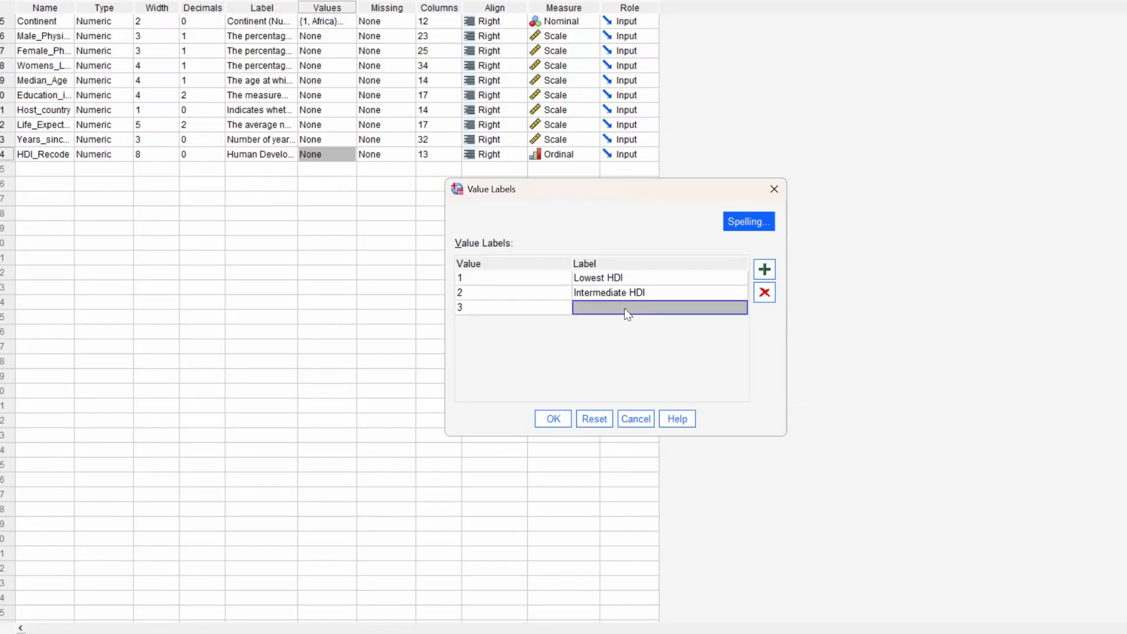
pyautogui.click(625, 308)
pyautogui.write('Hi')
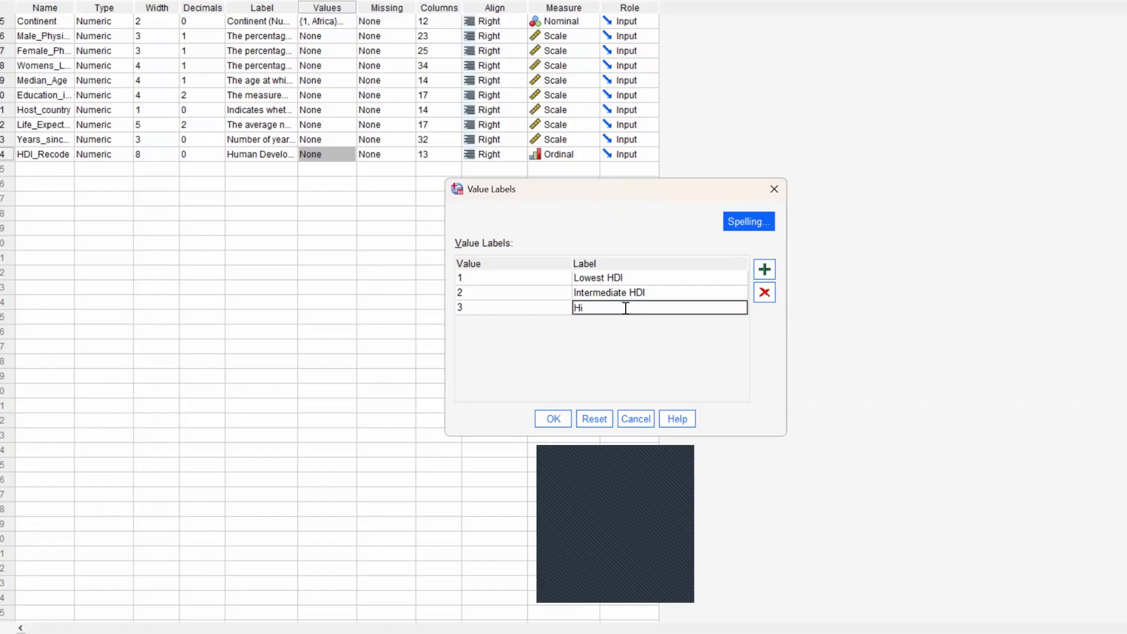
pyautogui.write('ghest HDI')
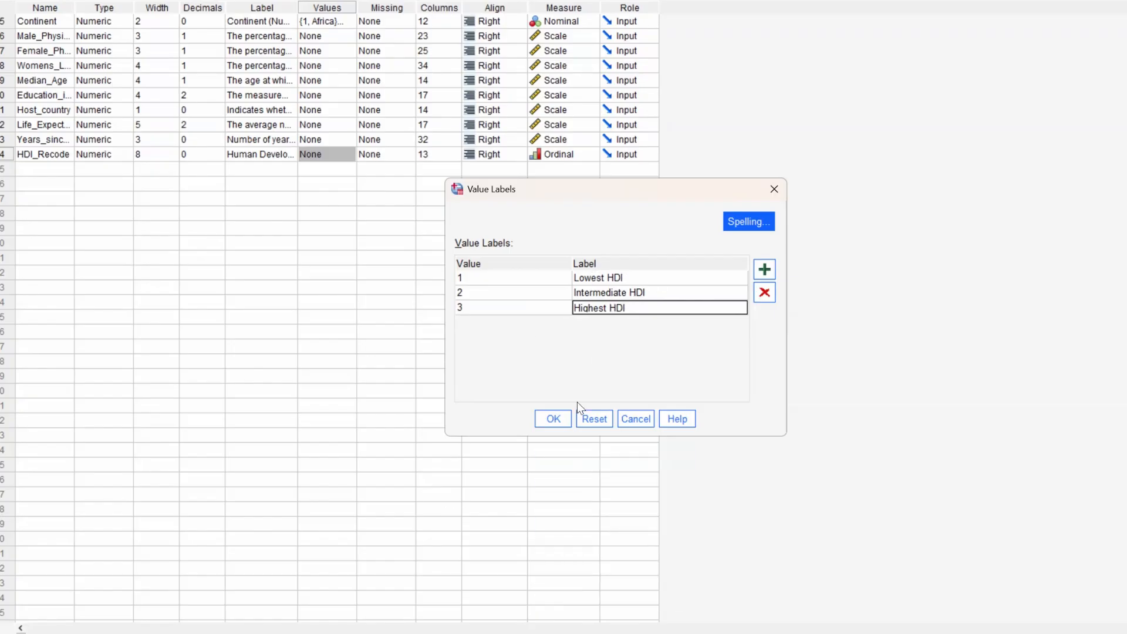
pyautogui.click(552, 419)
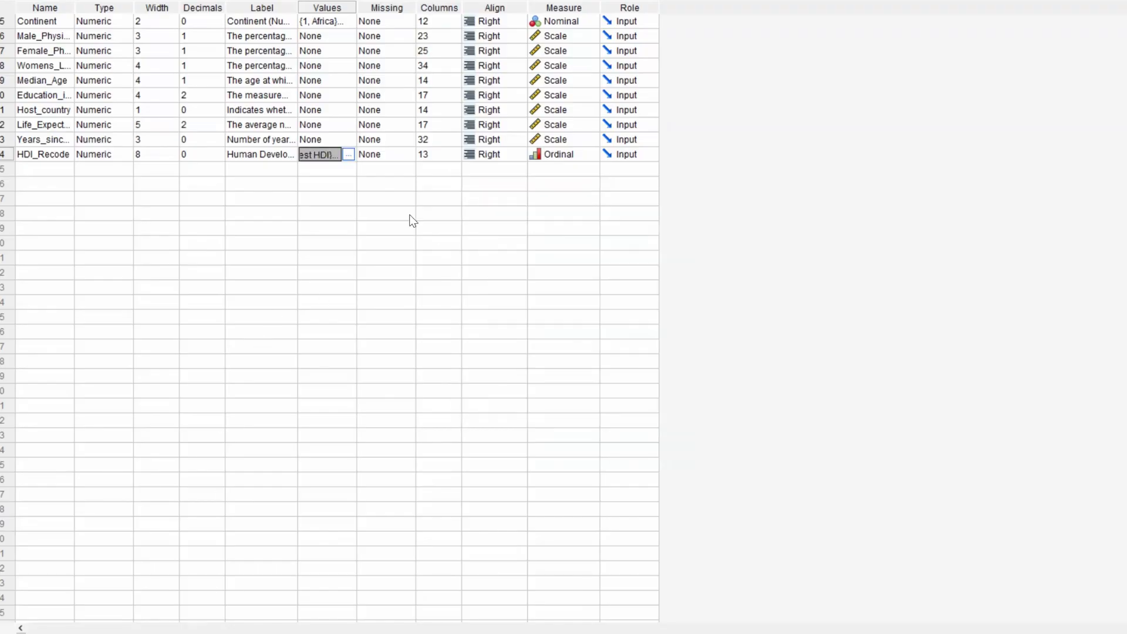
# - Return to the data sheet and display value labels instead of numeric codes
pyautogui.click(55, 633)
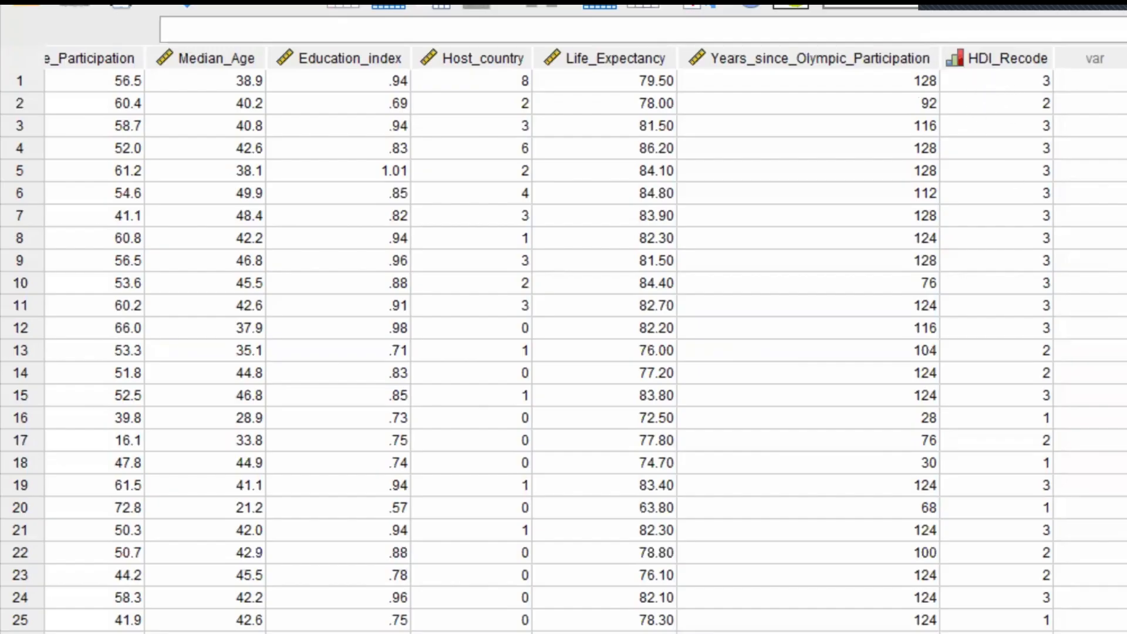
pyautogui.click(709, 6)
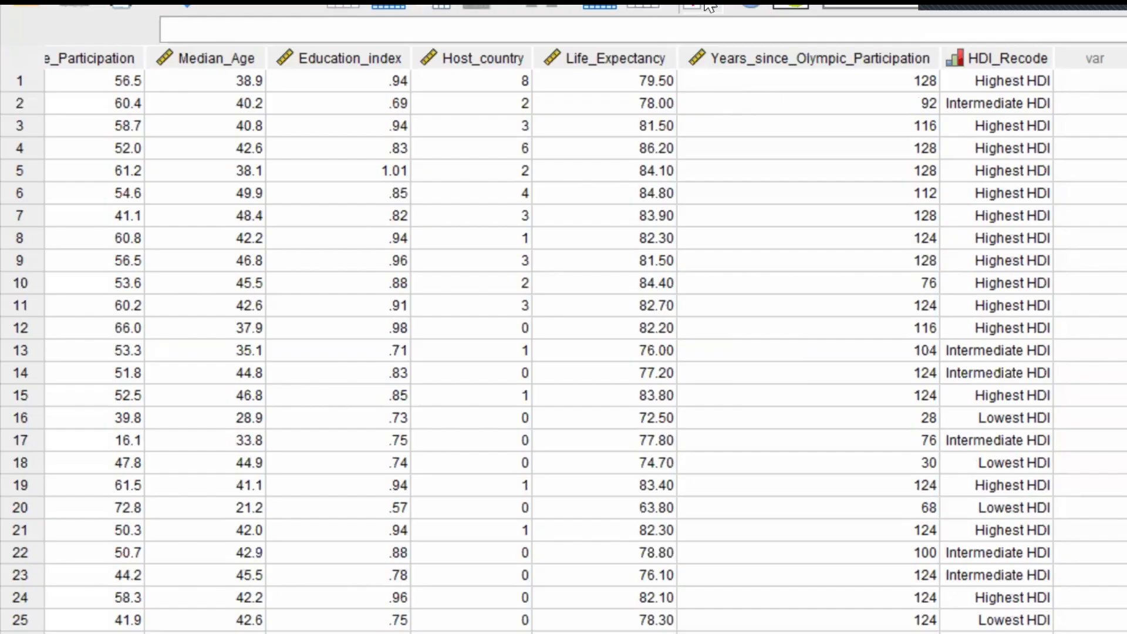
# - Compare the numeric codes of HDI_Recode with its value labels, leaving the value labels displayed
pyautogui.click(709, 6)
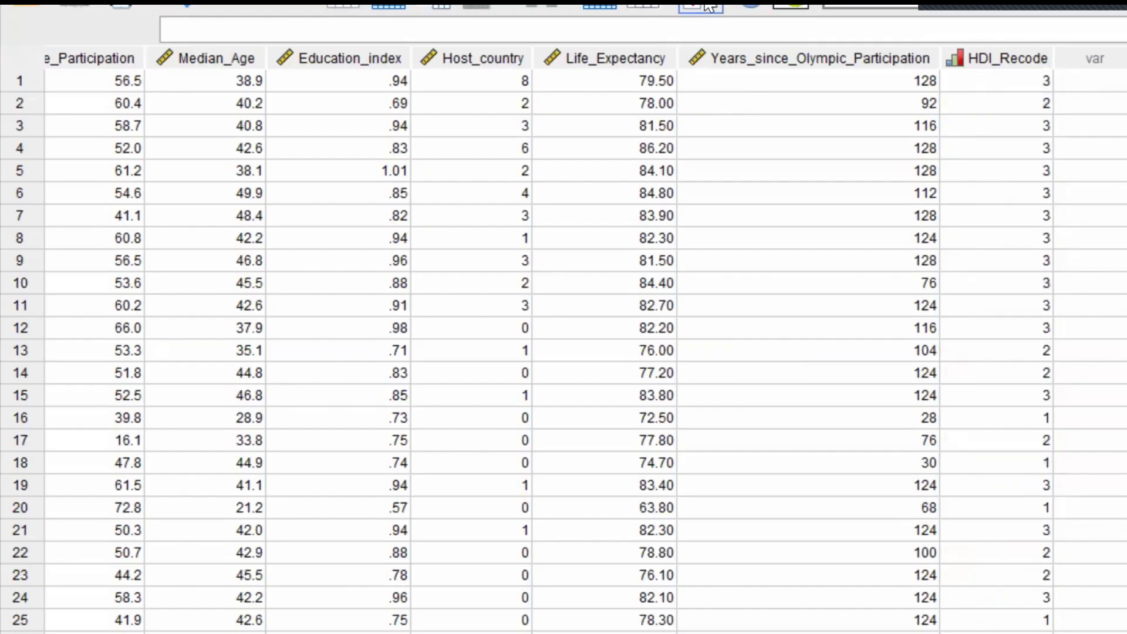
pyautogui.click(709, 6)
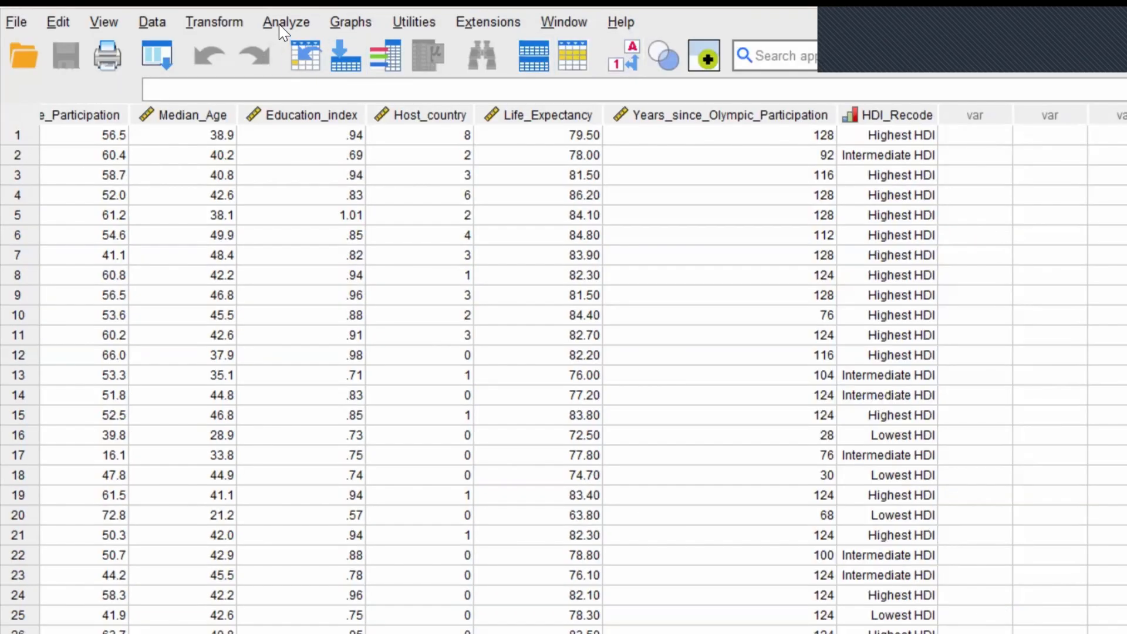
# - Run a frequency table for the recoded Human Development Index variable
pyautogui.click(279, 23)
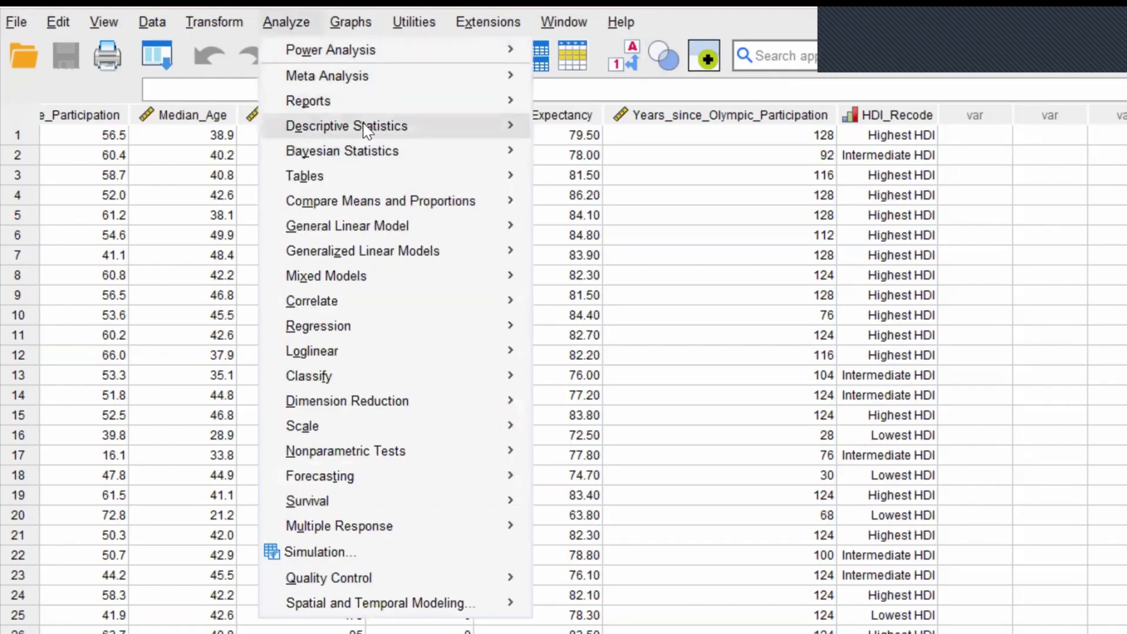
pyautogui.moveTo(365, 129)
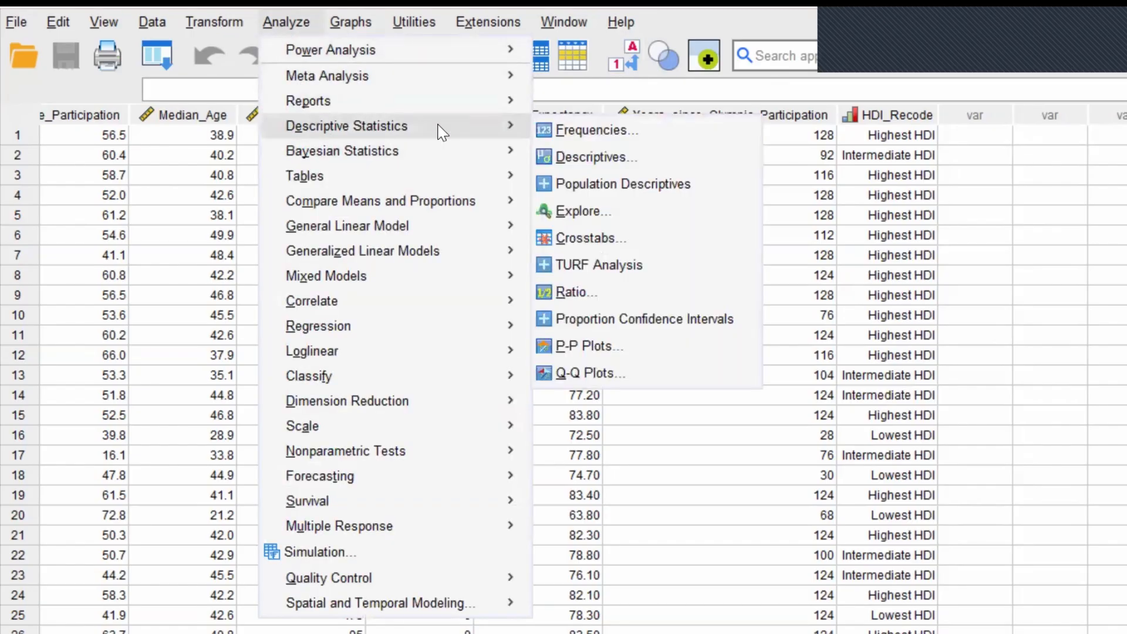
pyautogui.click(584, 130)
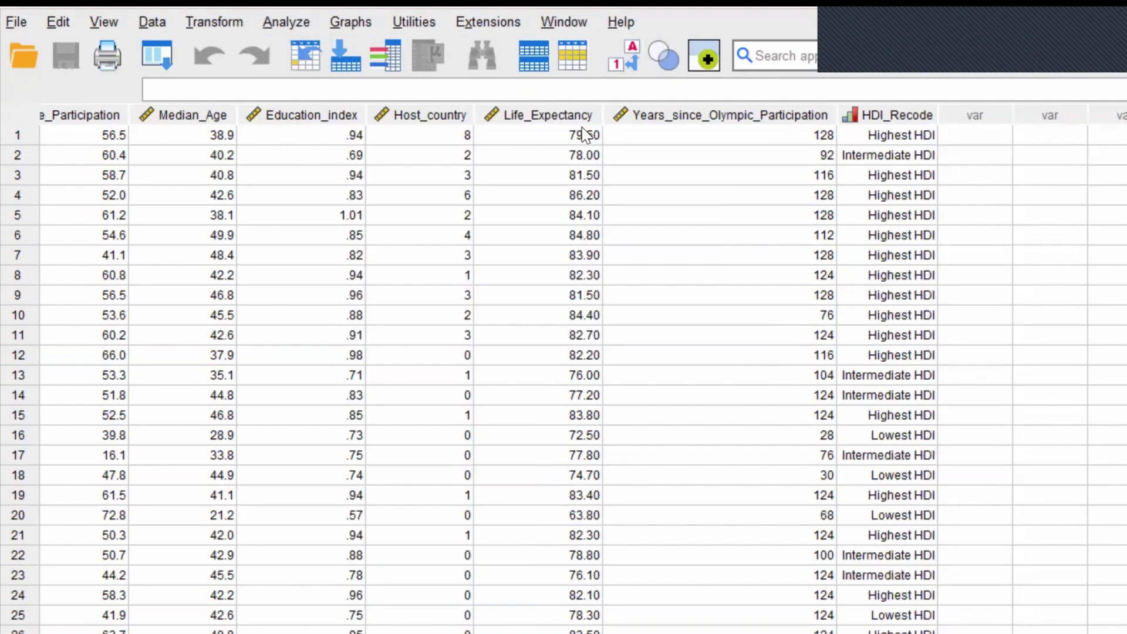
pyautogui.scroll(-10, 665, 528)
pyautogui.click(681, 553)
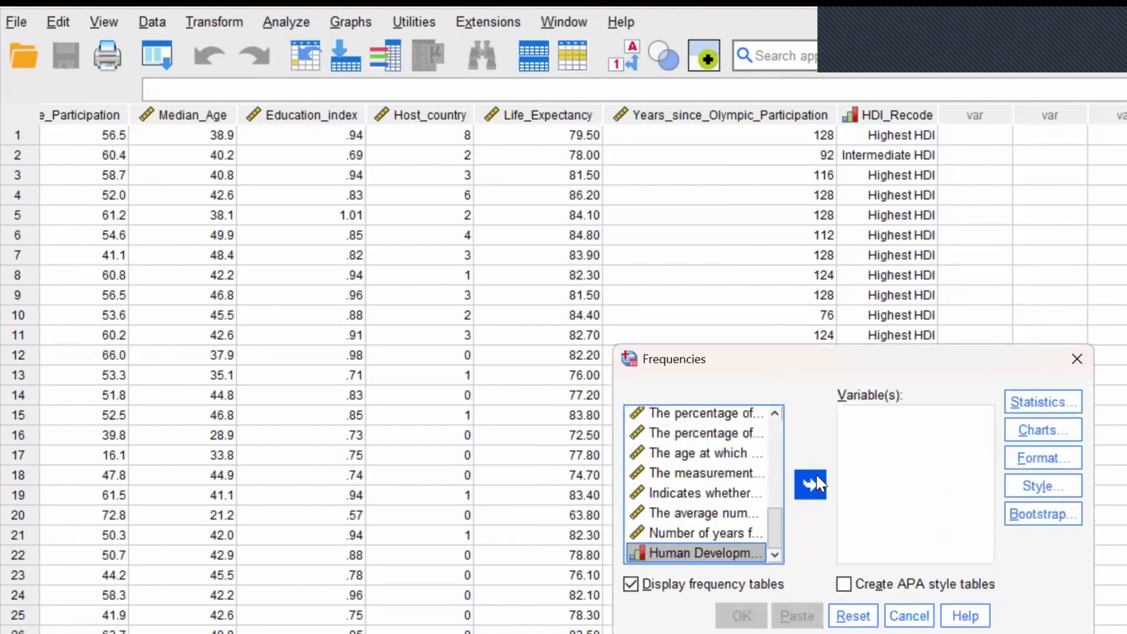
pyautogui.click(815, 484)
pyautogui.click(742, 620)
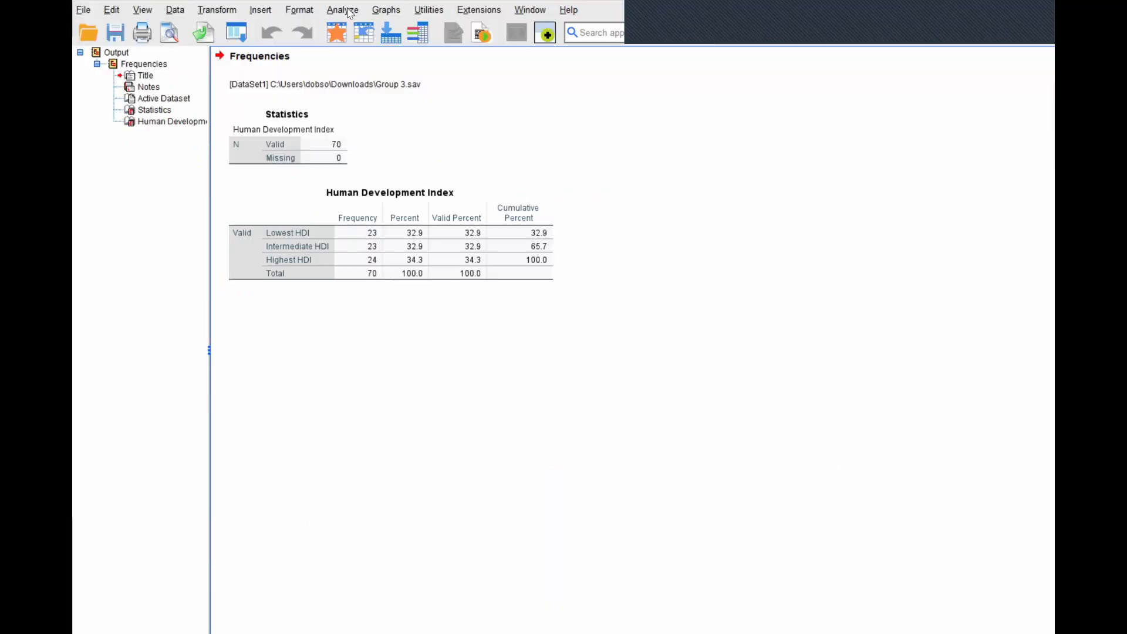
# - Start a custom table with the recoded Human Development Index categories as its columns
pyautogui.click(555, 49)
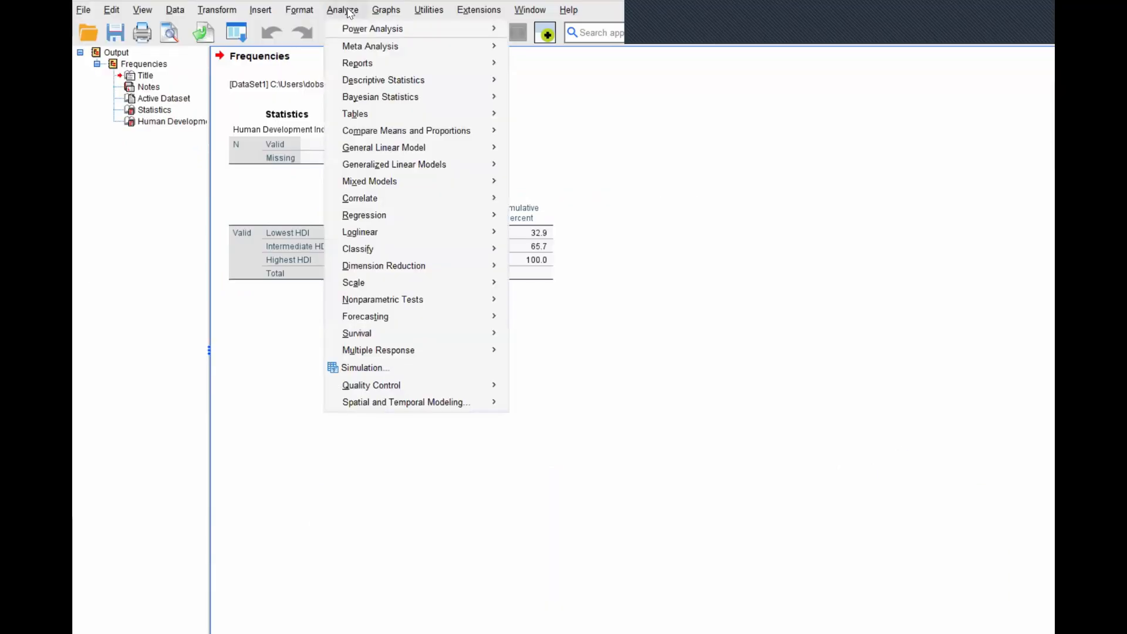
pyautogui.moveTo(377, 116)
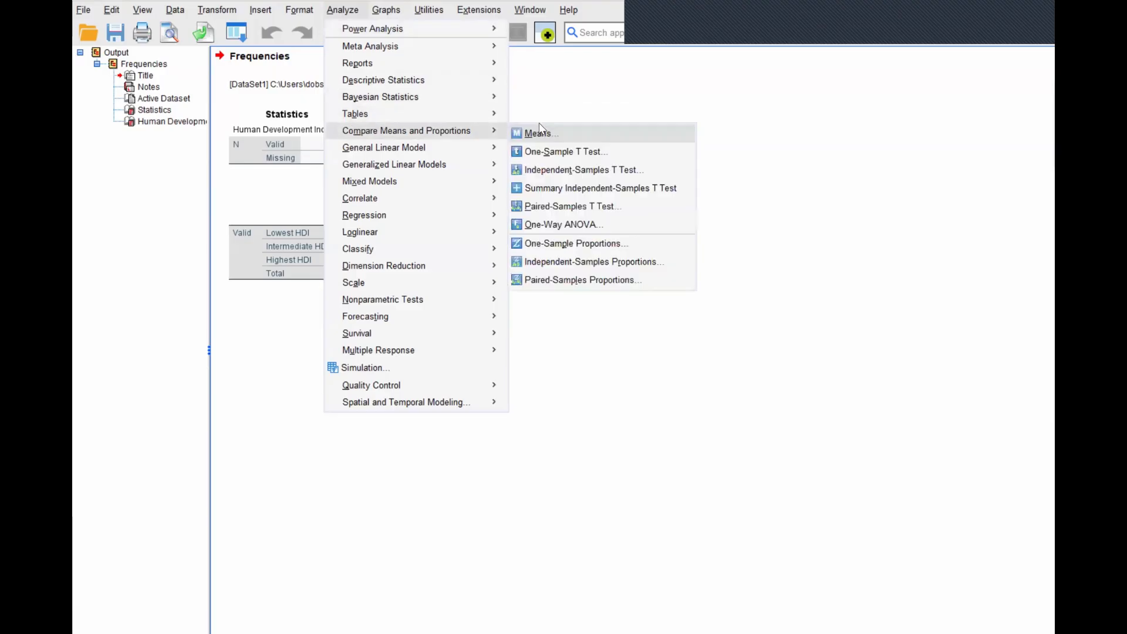
pyautogui.moveTo(491, 118)
pyautogui.click(537, 116)
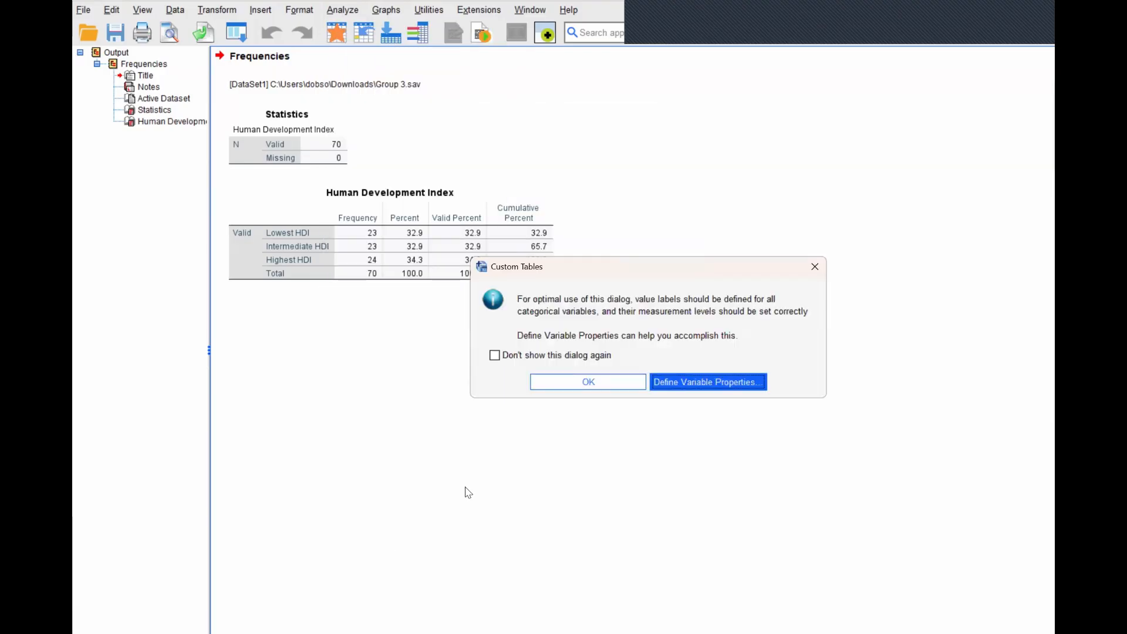
pyautogui.click(594, 382)
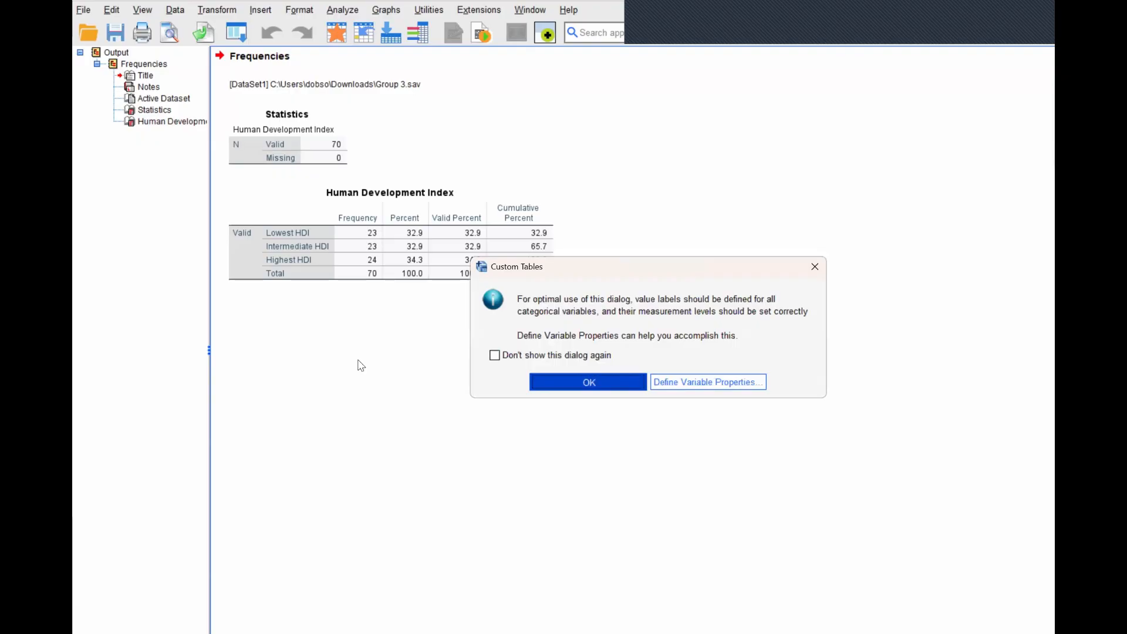
pyautogui.moveTo(504, 243); pyautogui.dragTo(636, 189)
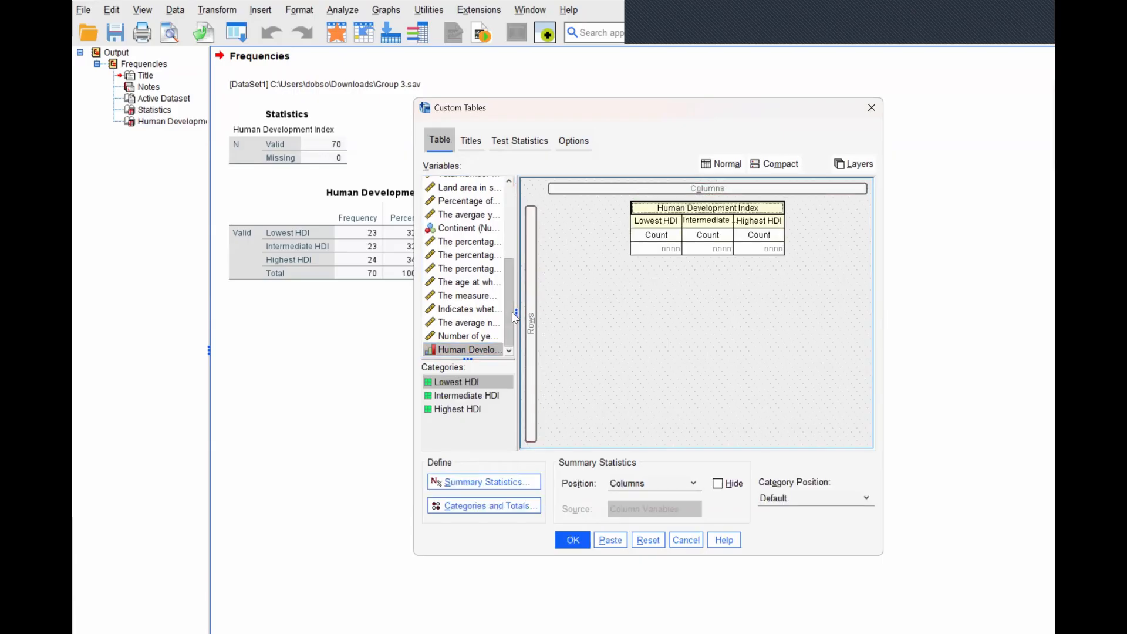
# - Add the total number of medals as the row variable, summarised by its mean, and generate the custom table
pyautogui.moveTo(509, 305); pyautogui.dragTo(509, 232)
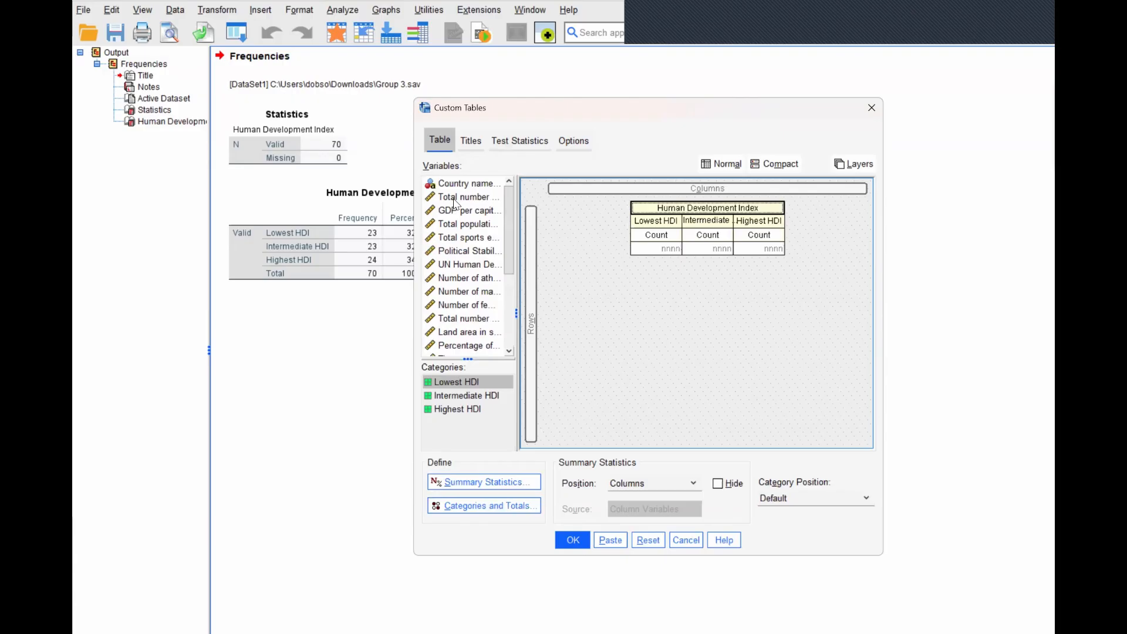
pyautogui.moveTo(461, 200); pyautogui.dragTo(530, 281)
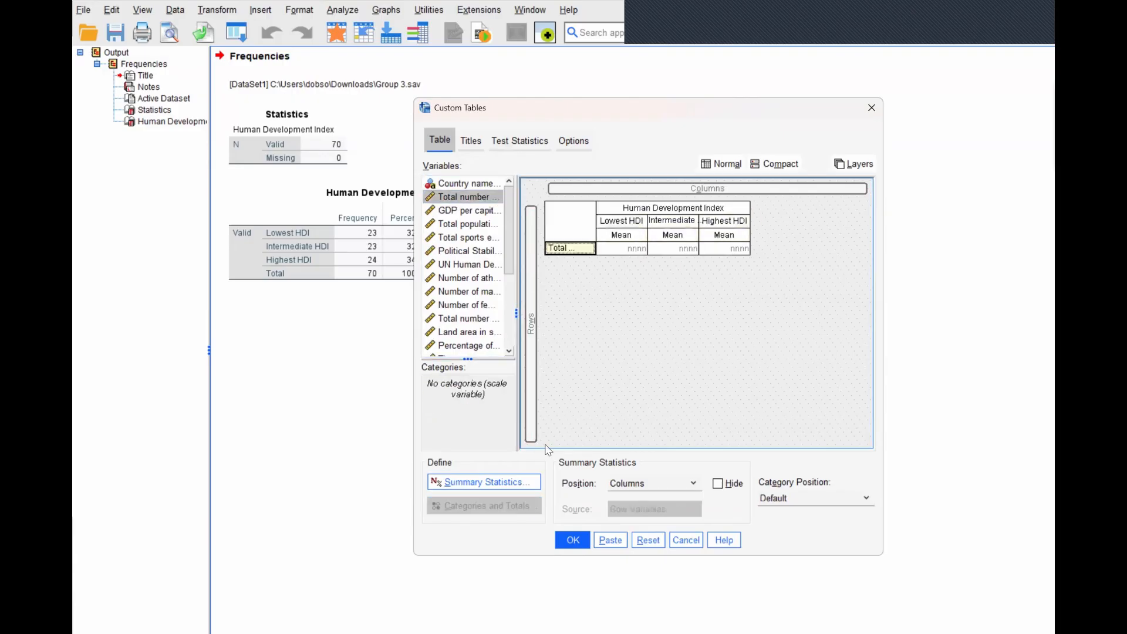
pyautogui.click(573, 540)
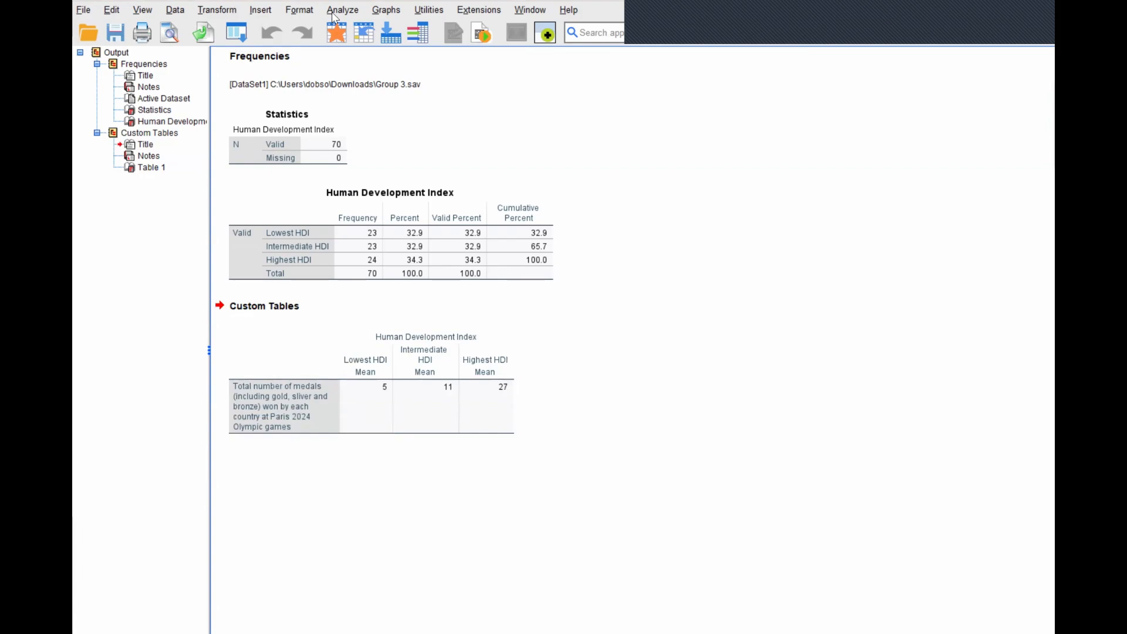
# - Create a simple bar chart of the mean total number of medals by recoded Human Development Index category
pyautogui.click(387, 10)
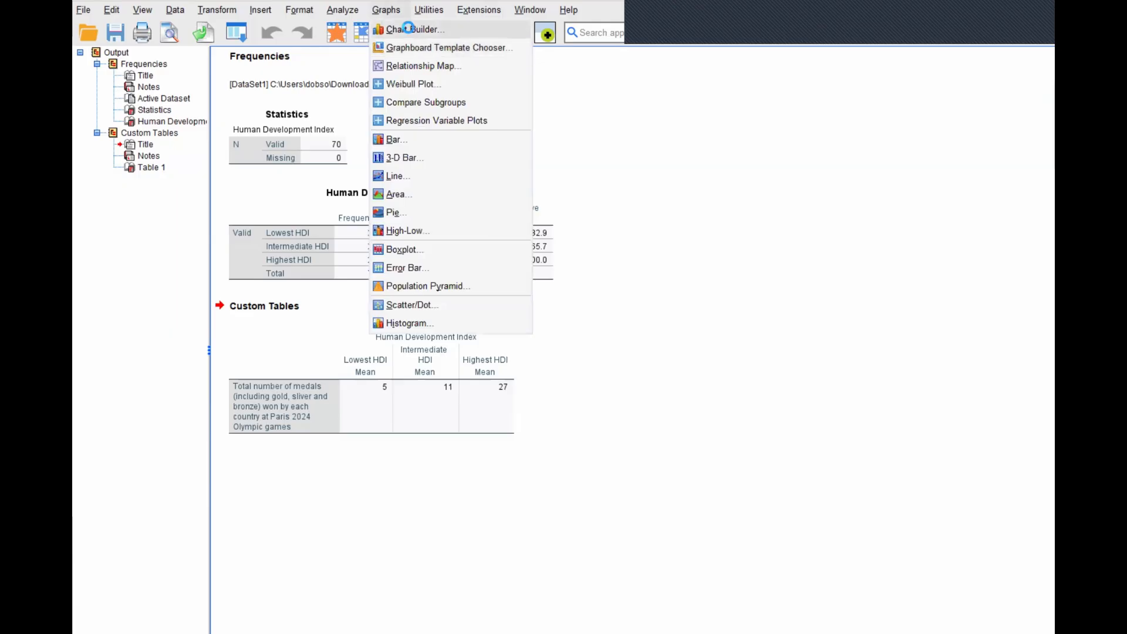
pyautogui.click(411, 28)
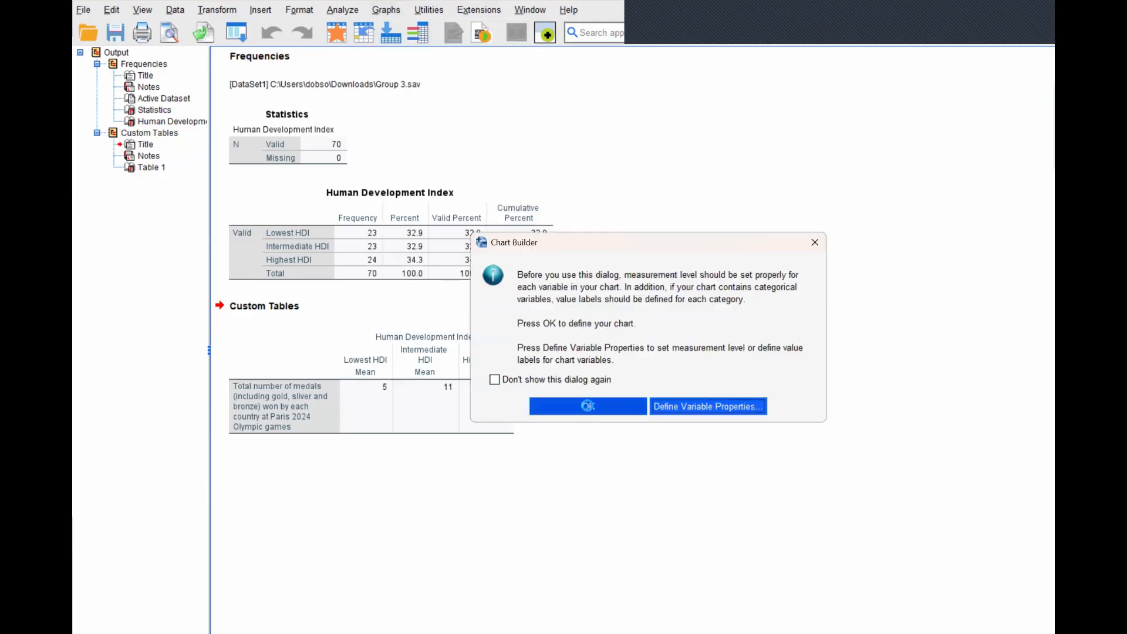
pyautogui.press('Return')
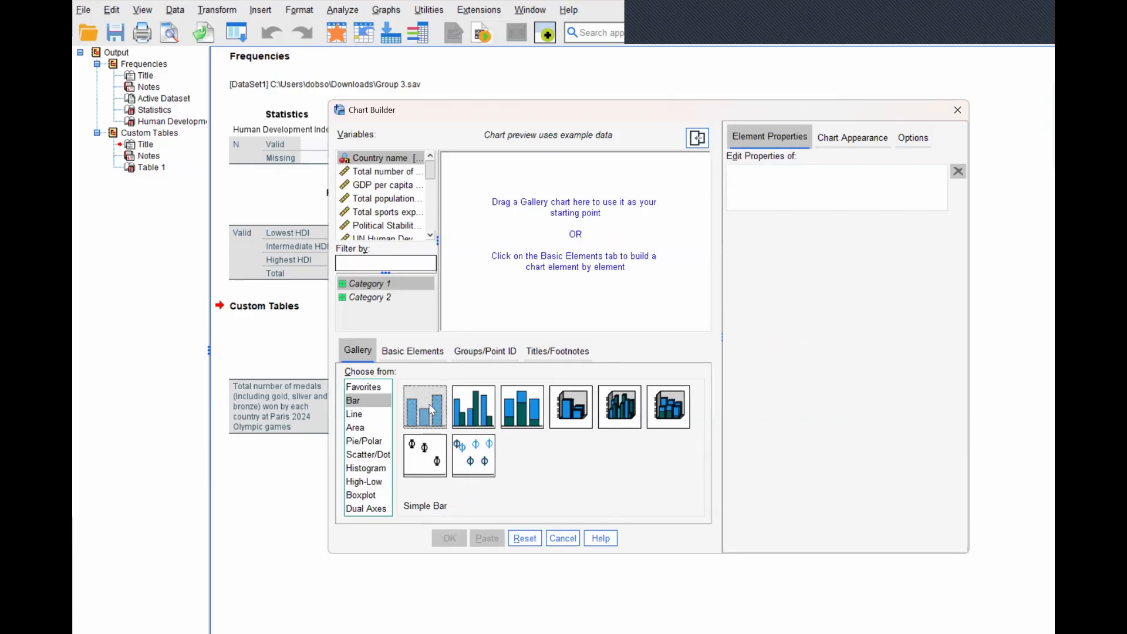
pyautogui.moveTo(425, 407); pyautogui.dragTo(443, 310)
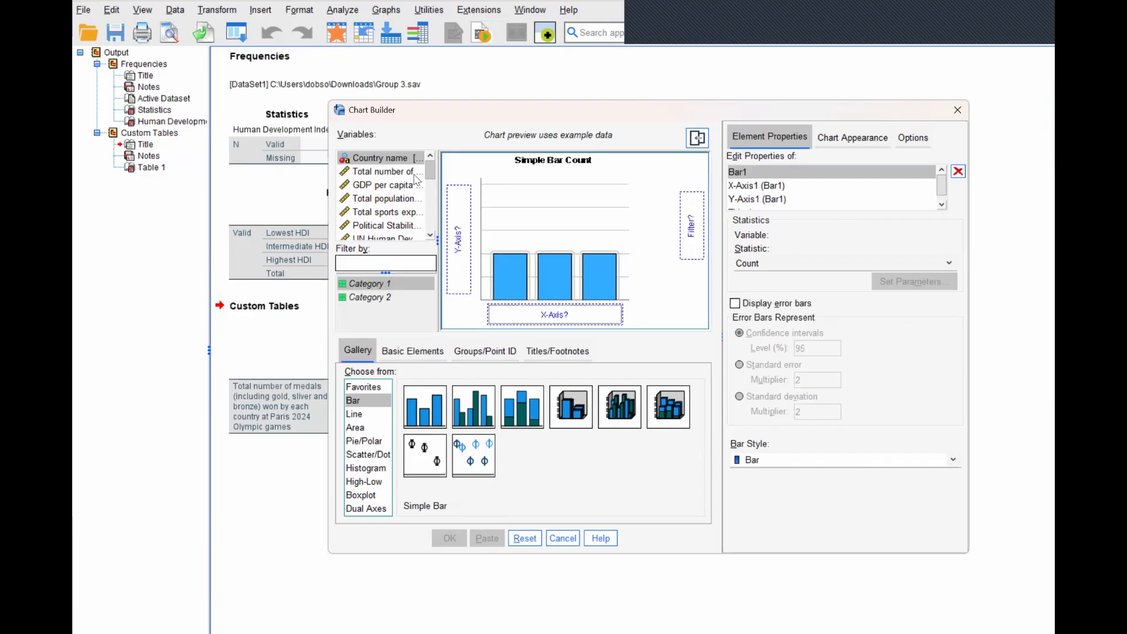
pyautogui.moveTo(393, 176); pyautogui.dragTo(458, 235)
pyautogui.moveTo(432, 176); pyautogui.dragTo(546, 316)
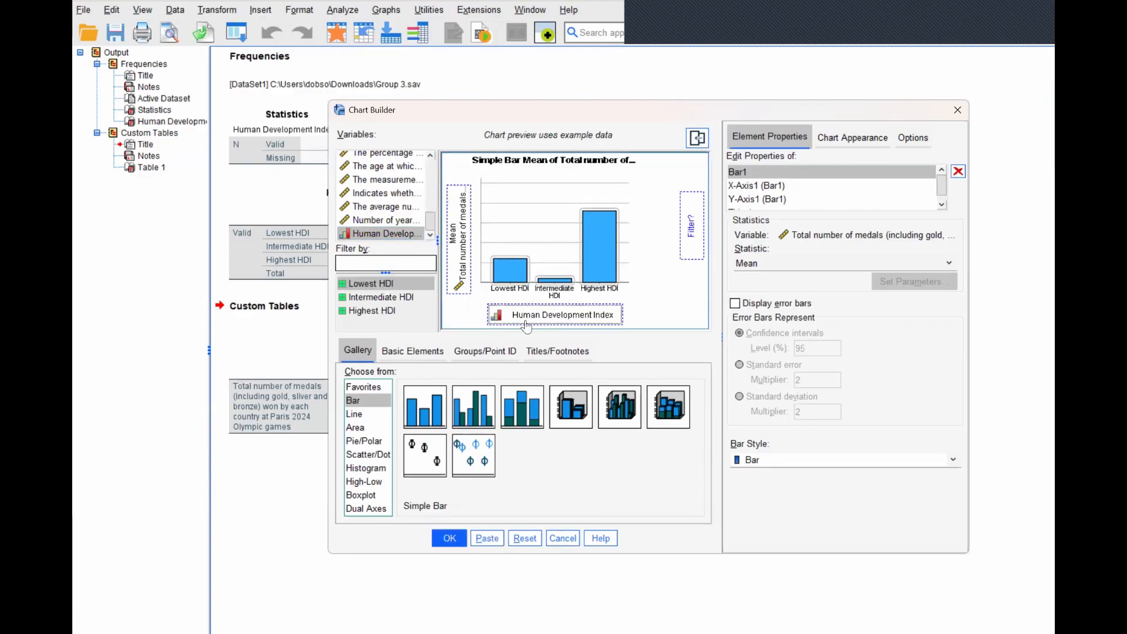
pyautogui.click(449, 538)
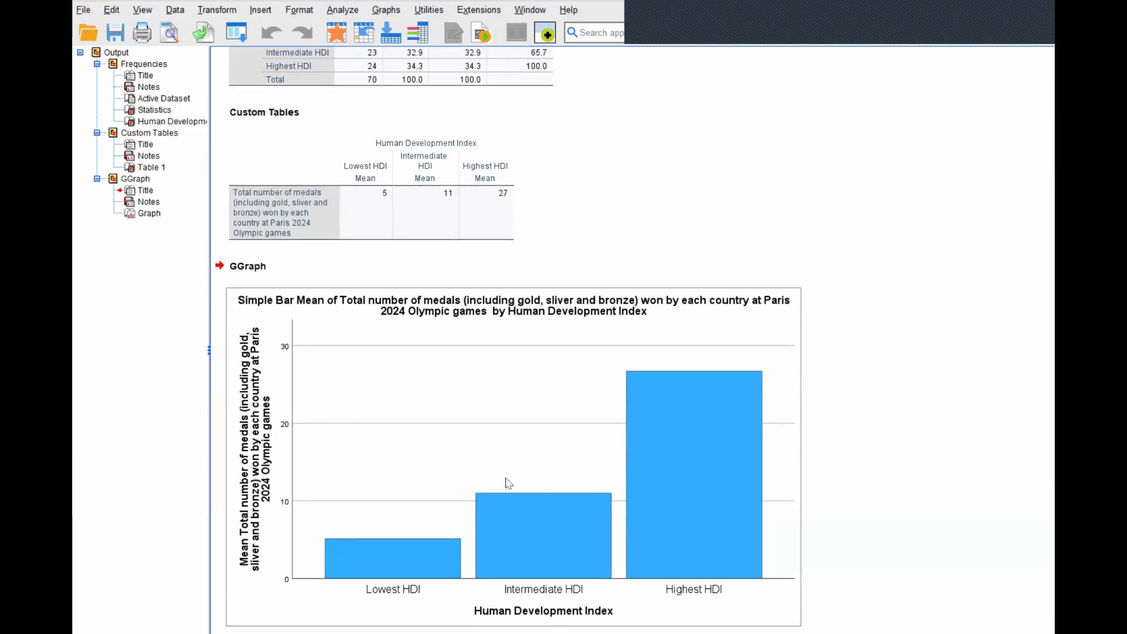
# - Add data labels showing the mean values to the bars of the medals chart
pyautogui.click(518, 546)
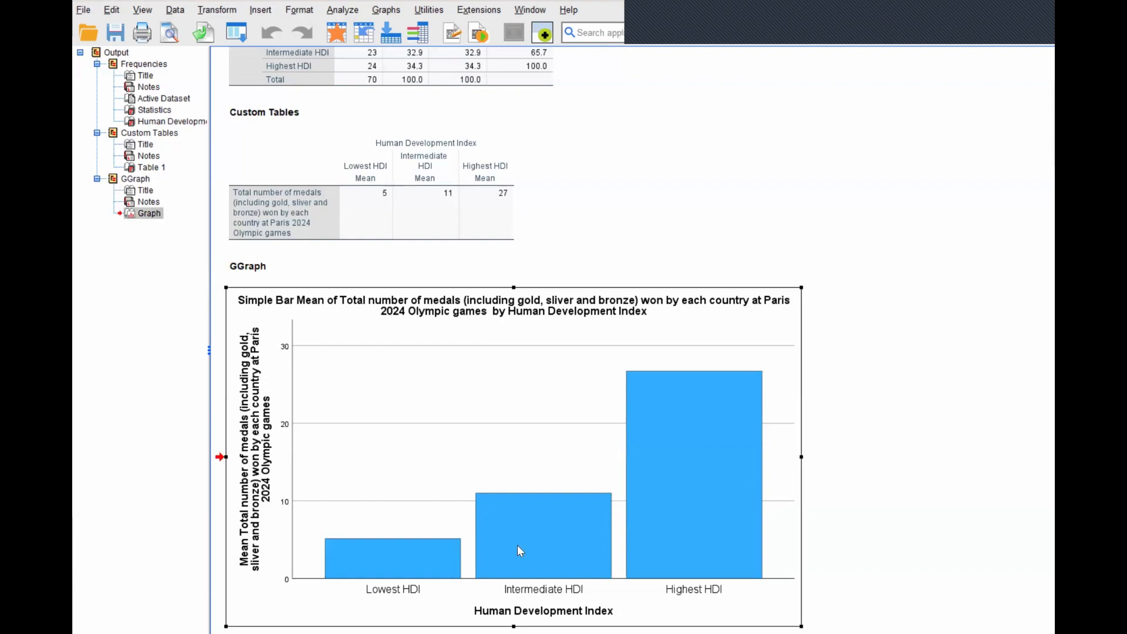
pyautogui.doubleClick(546, 526)
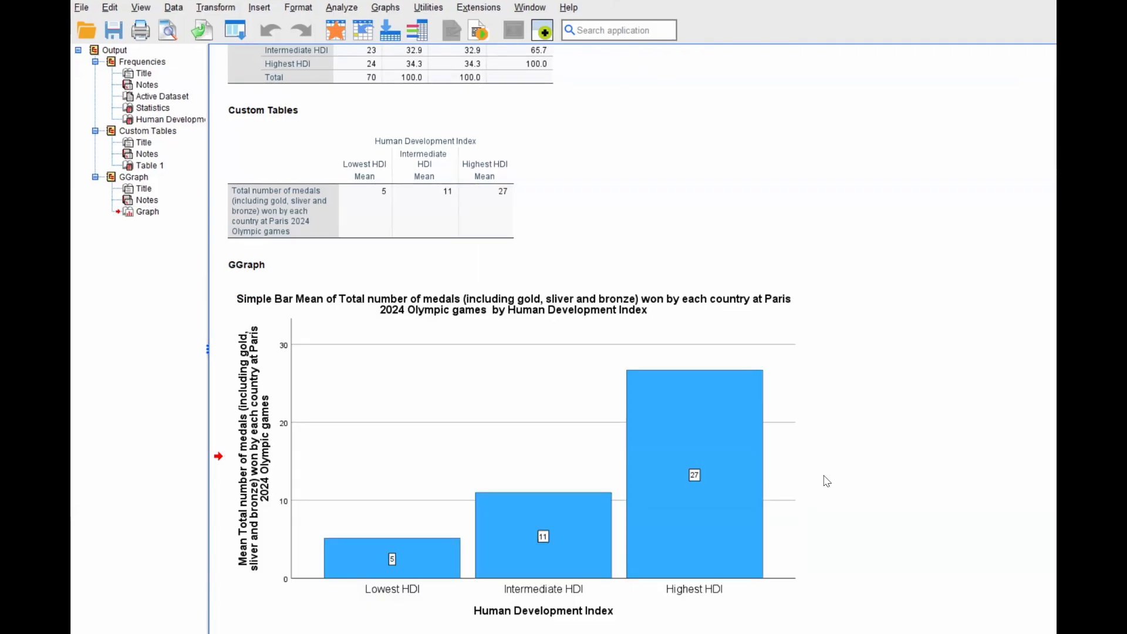
pyautogui.click(592, 316)
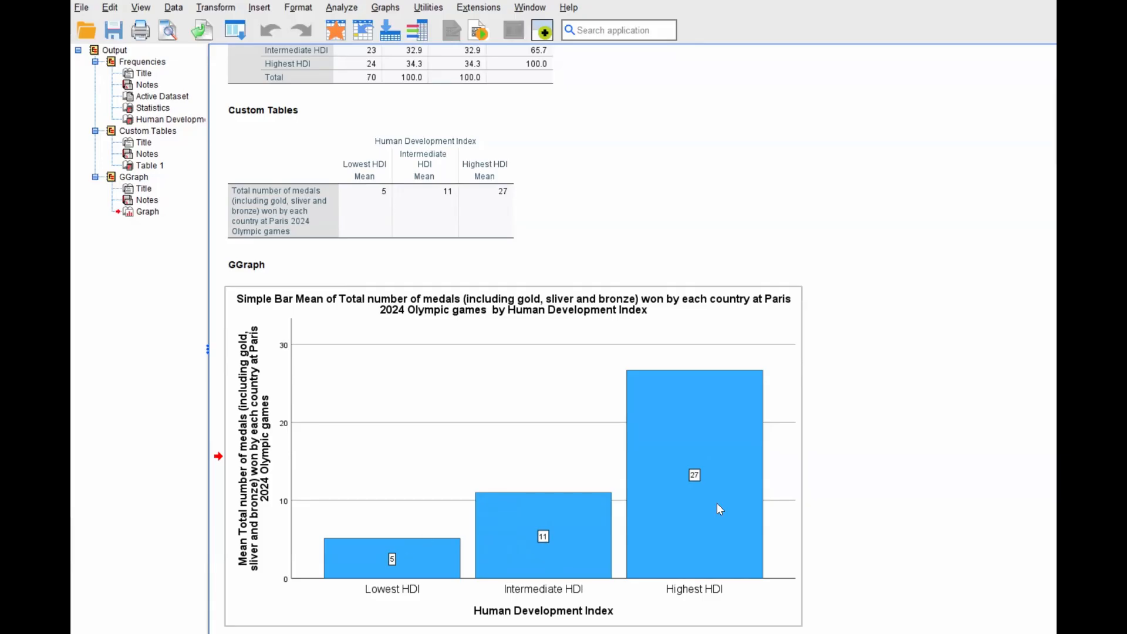
# - Set up a One-Way ANOVA with total number of medals as the dependent variable and the recoded Human Development Index as the factor
pyautogui.click(341, 9)
pyautogui.moveTo(391, 115)
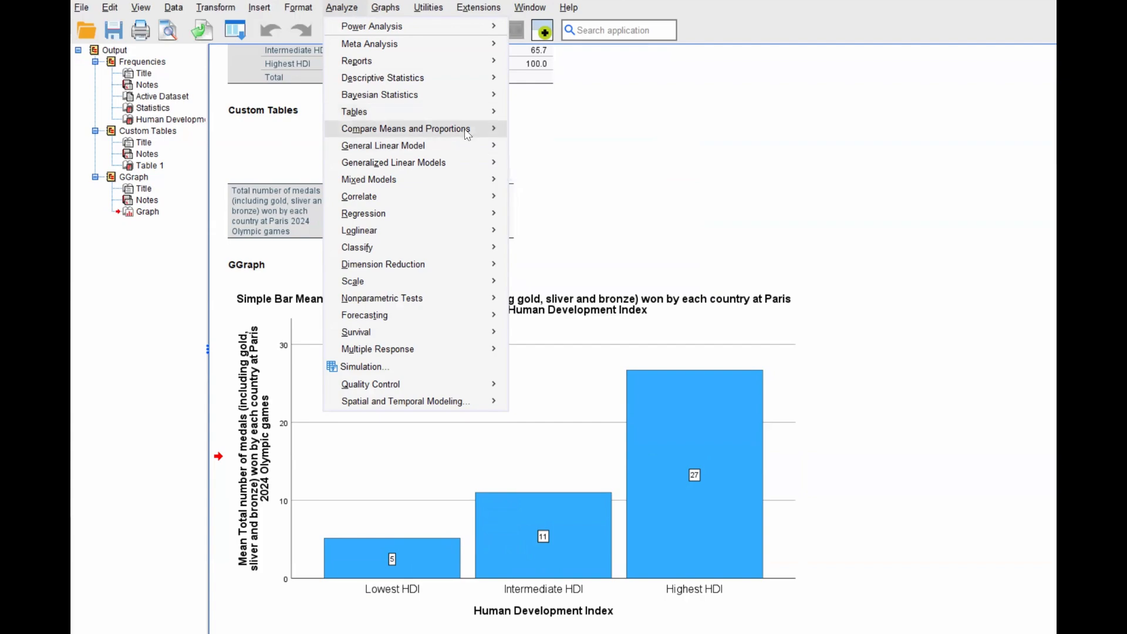
pyautogui.moveTo(470, 130)
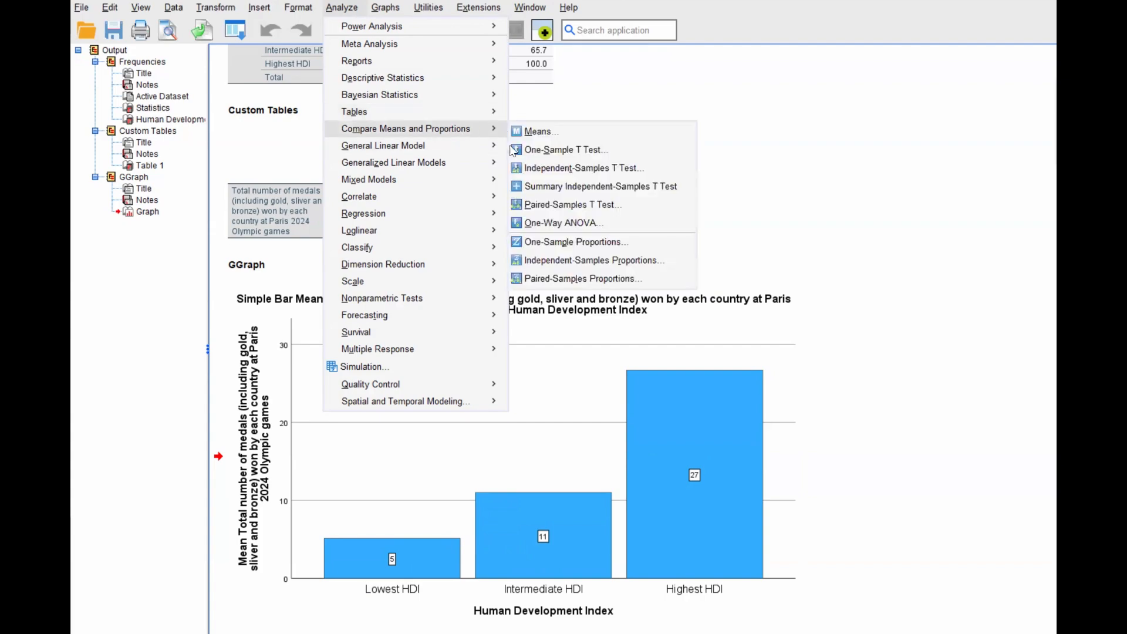
pyautogui.click(534, 222)
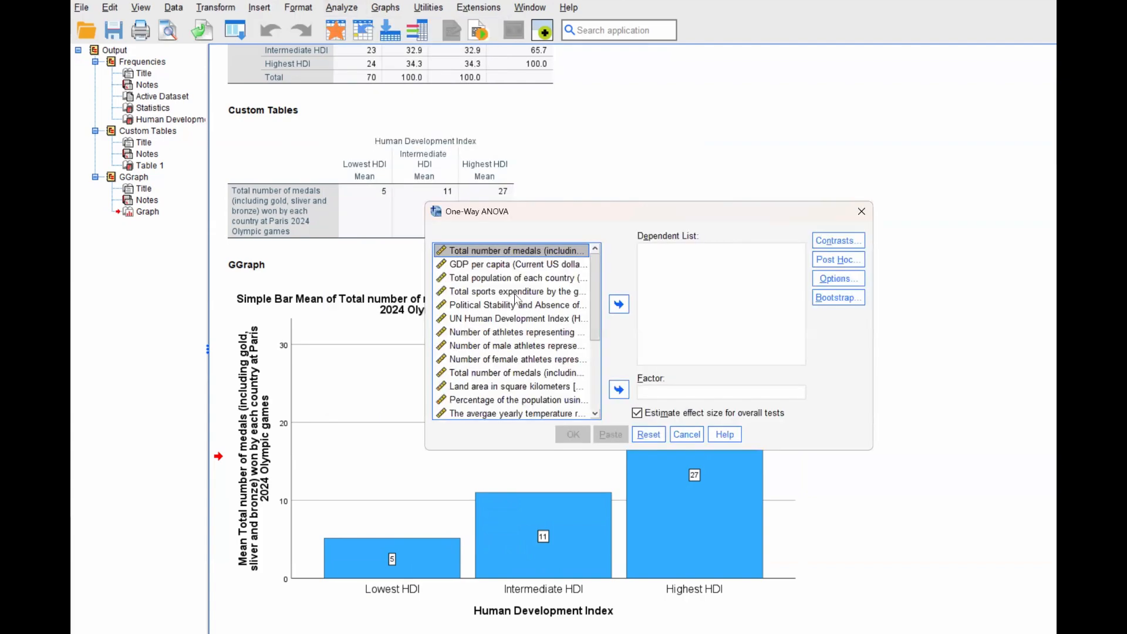
pyautogui.click(617, 305)
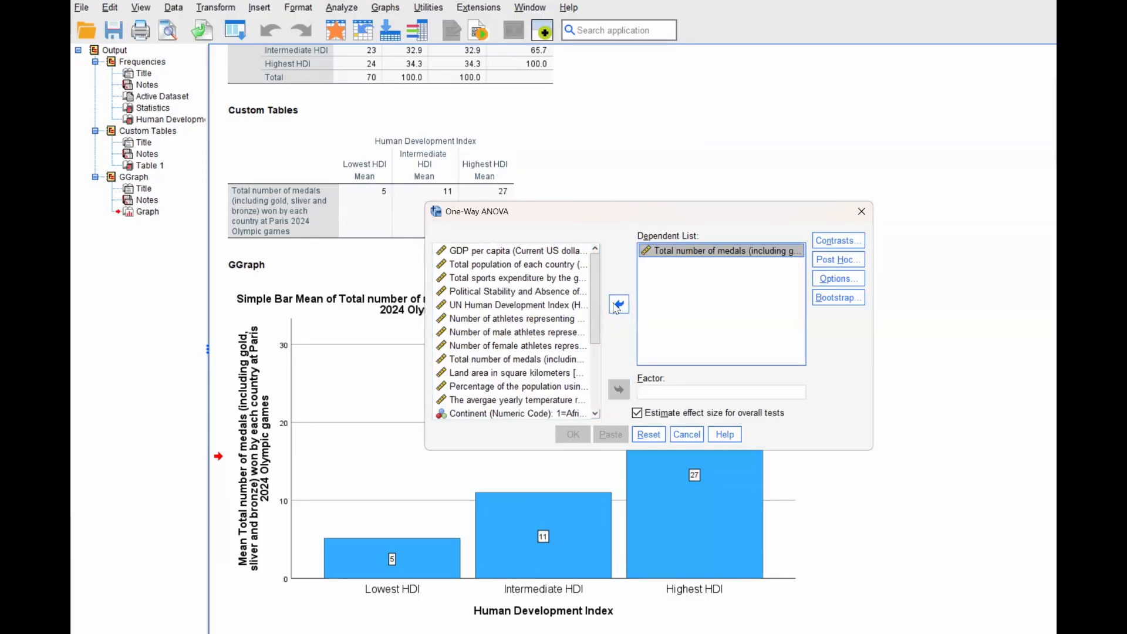
pyautogui.moveTo(596, 323); pyautogui.dragTo(600, 403)
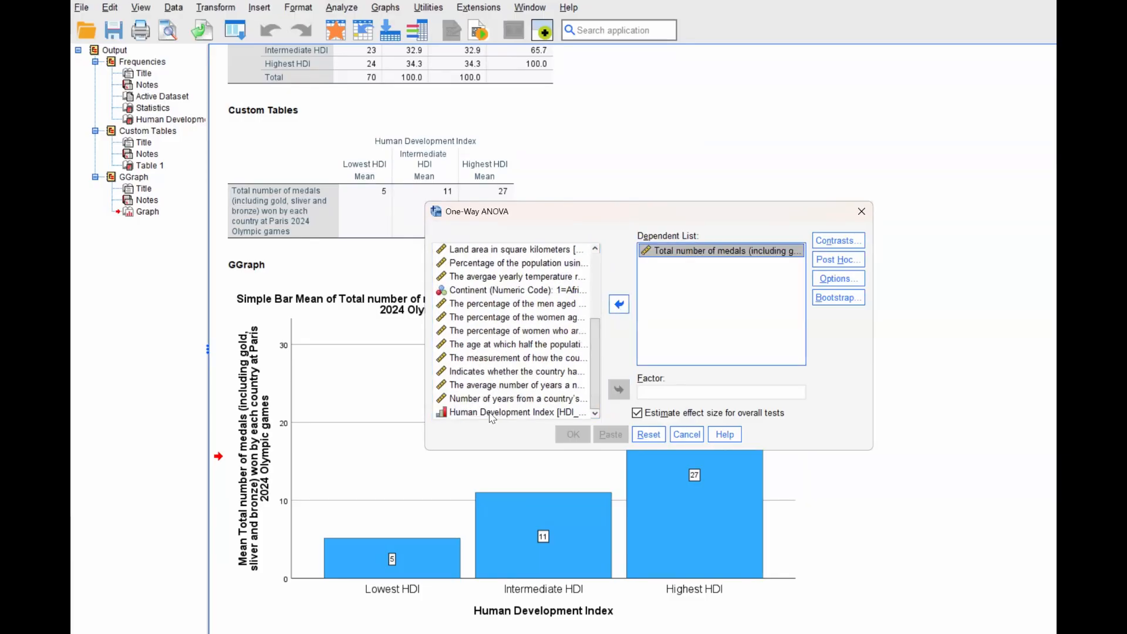
pyautogui.click(491, 413)
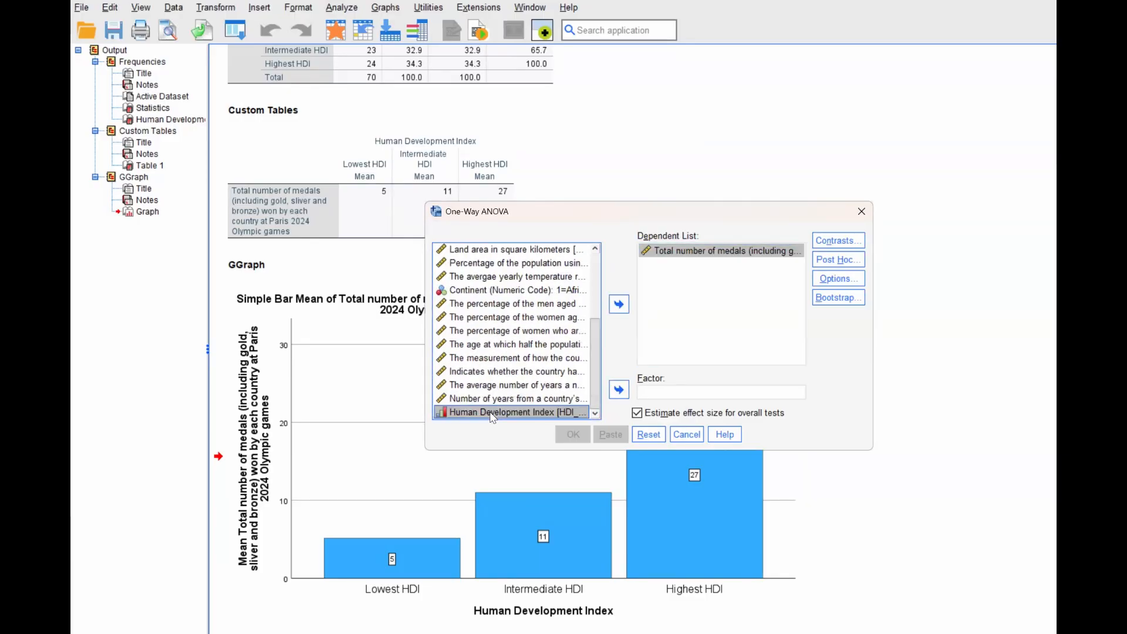
pyautogui.click(622, 392)
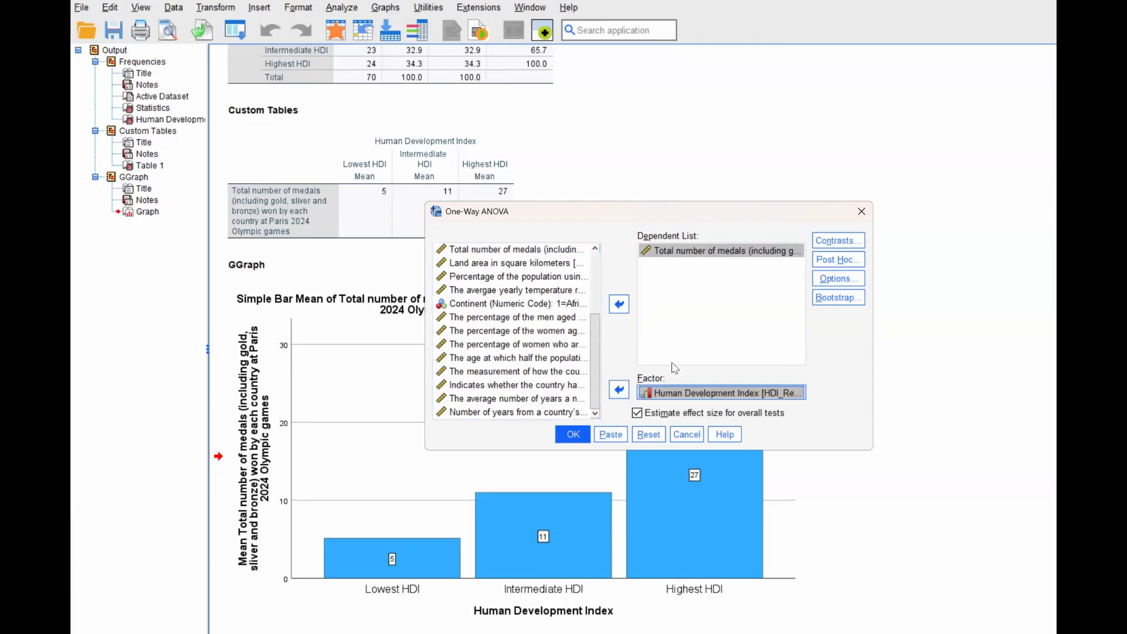
# - Include Tukey post hoc multiple comparisons in the One-Way ANOVA
pyautogui.click(850, 266)
pyautogui.click(564, 242)
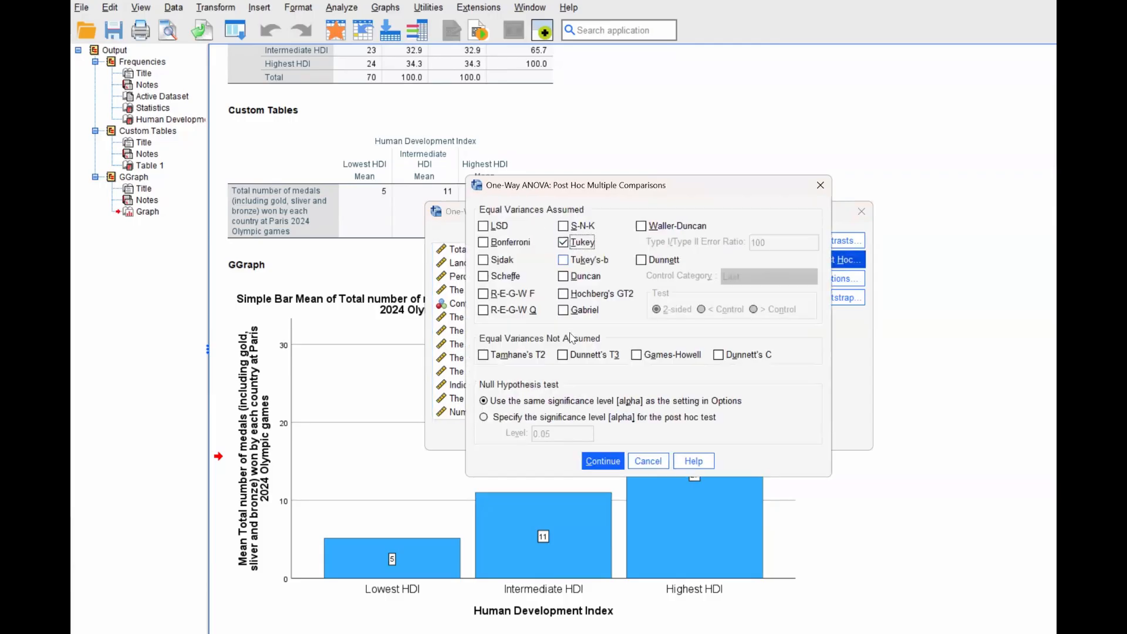
pyautogui.click(600, 462)
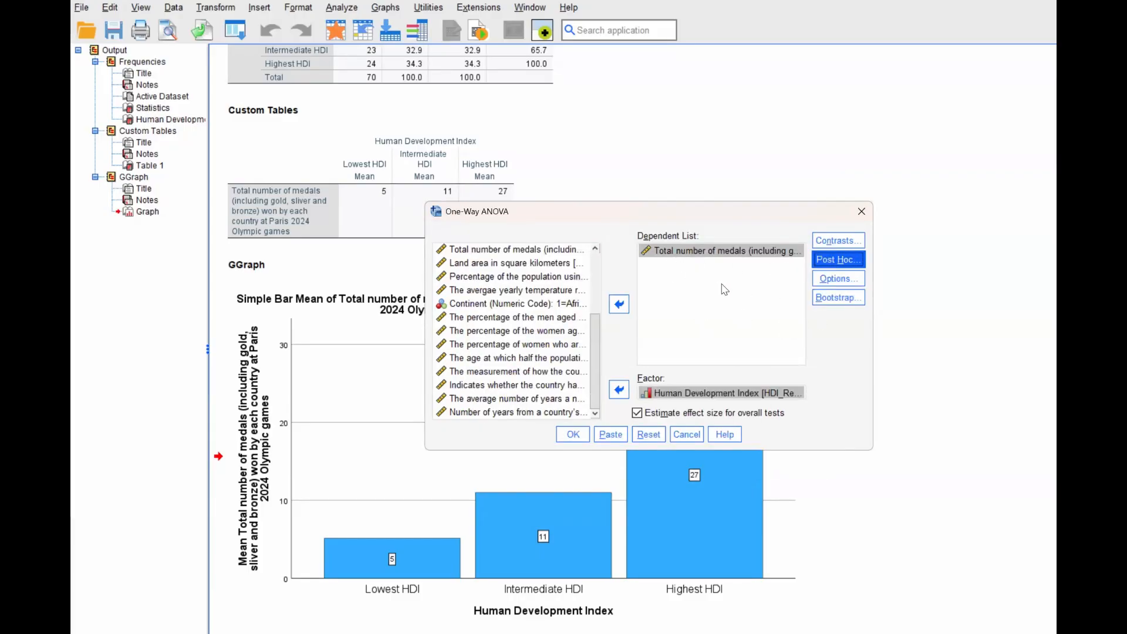
# - Add descriptive statistics, the homogeneity of variance test and a means plot to the One-Way ANOVA, and run it
pyautogui.click(839, 278)
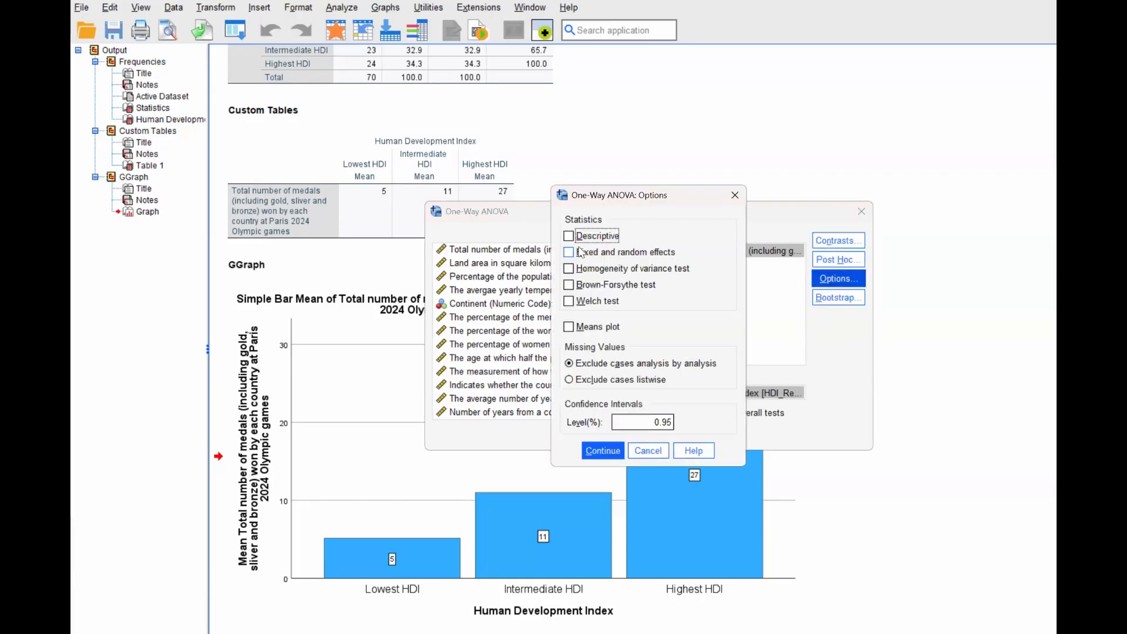
pyautogui.click(569, 270)
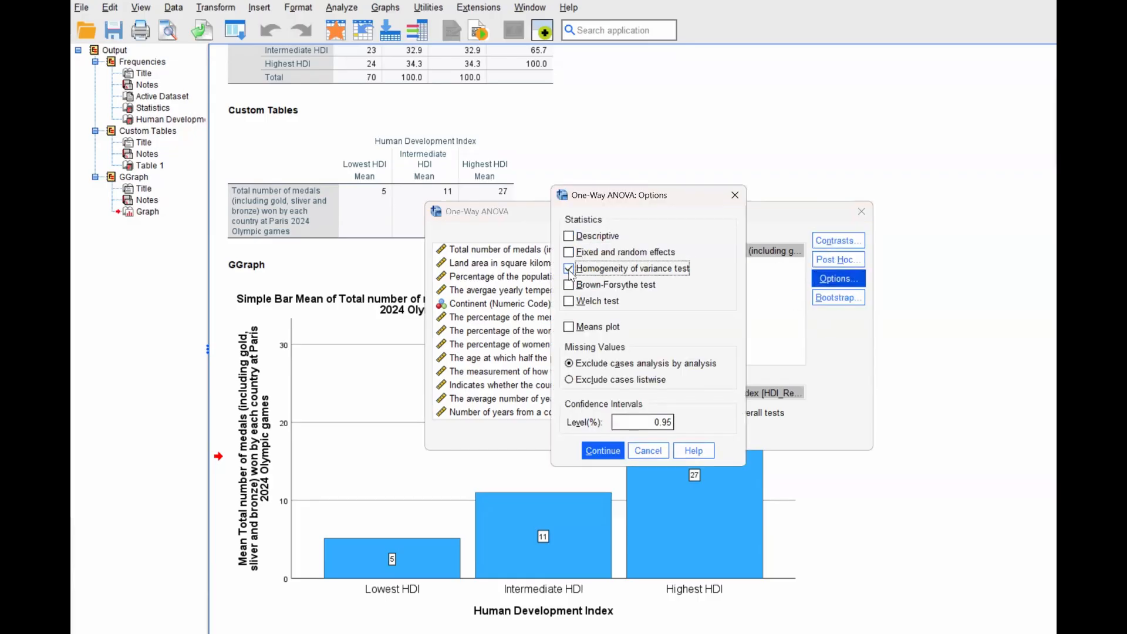
pyautogui.click(569, 328)
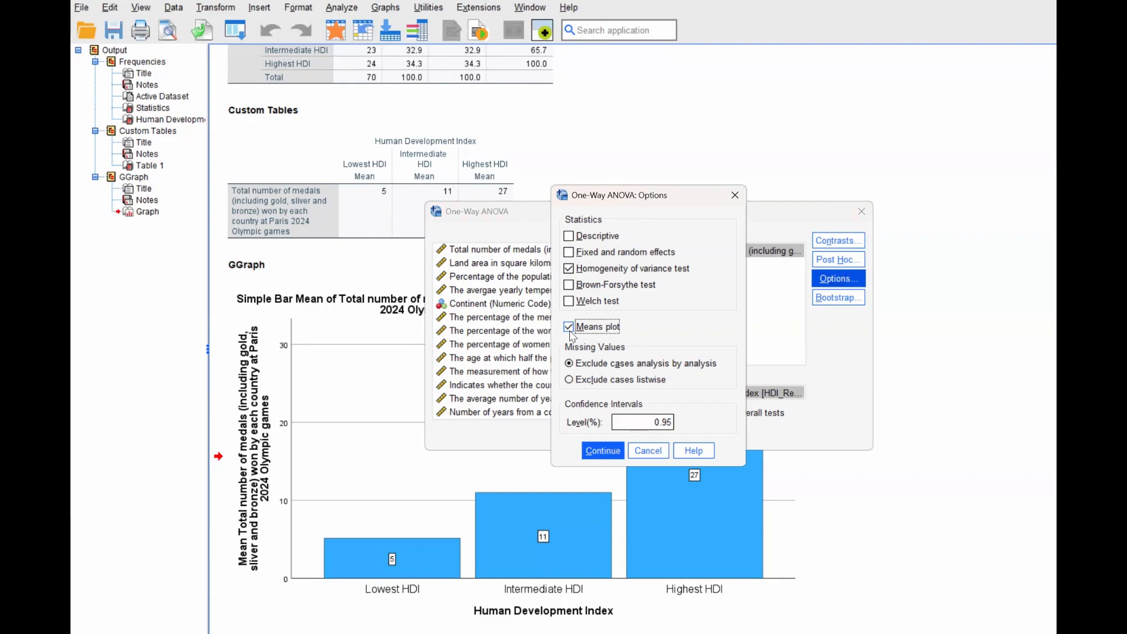
pyautogui.click(573, 236)
pyautogui.click(603, 450)
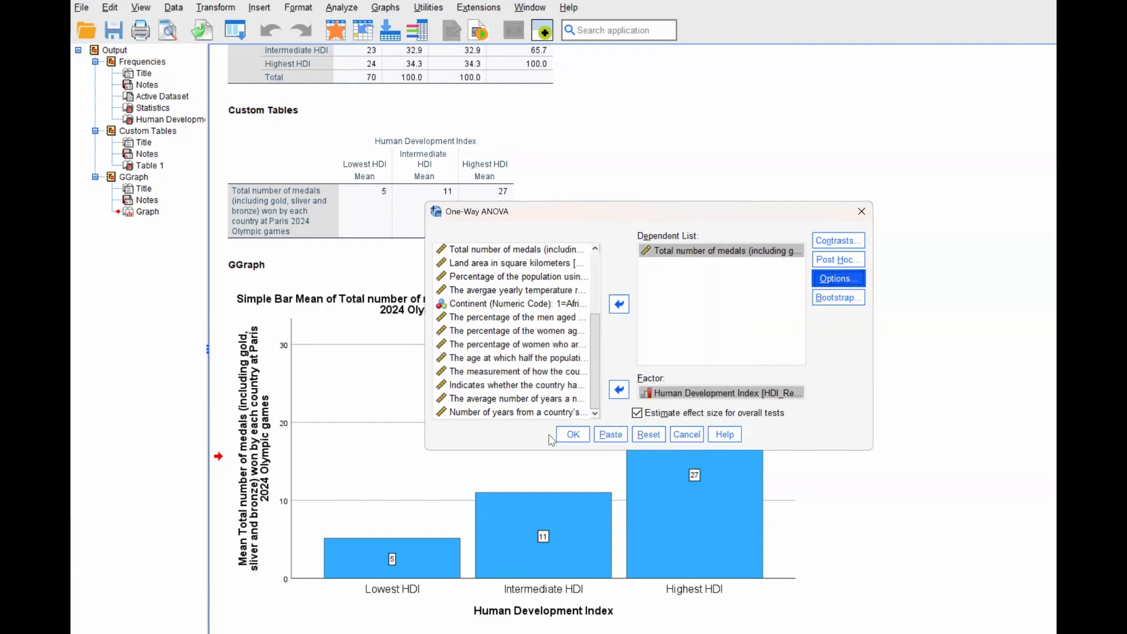
pyautogui.click(573, 437)
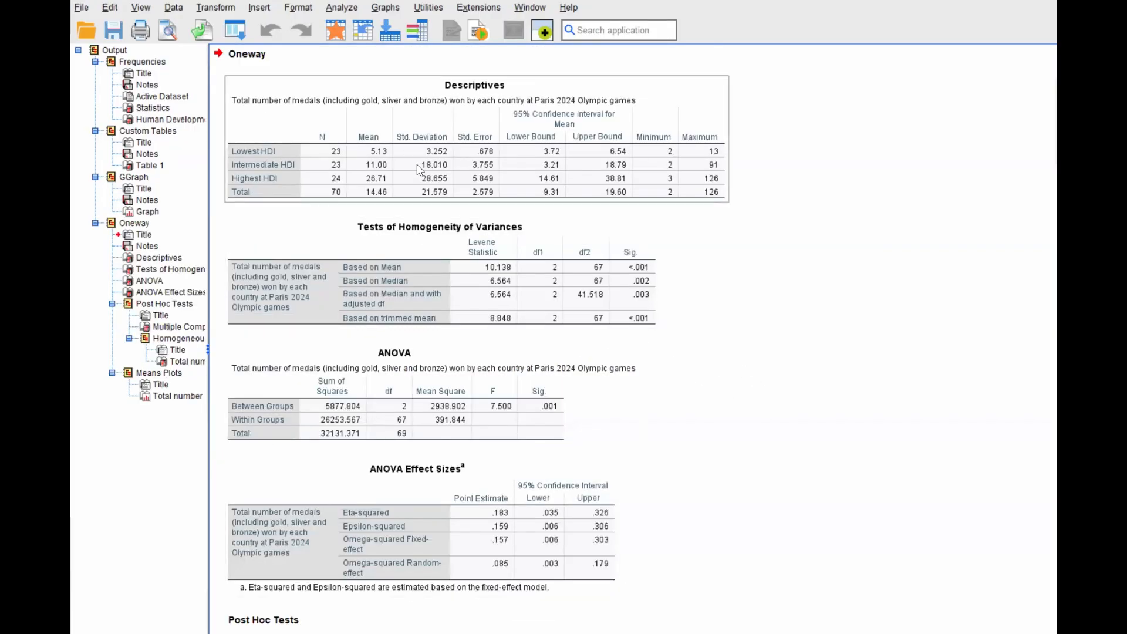
# - Examine the One-Way ANOVA output, from the descriptives and homogeneity tests through the ANOVA table to the Tukey multiple comparisons
pyautogui.scroll(2, 384, 181)
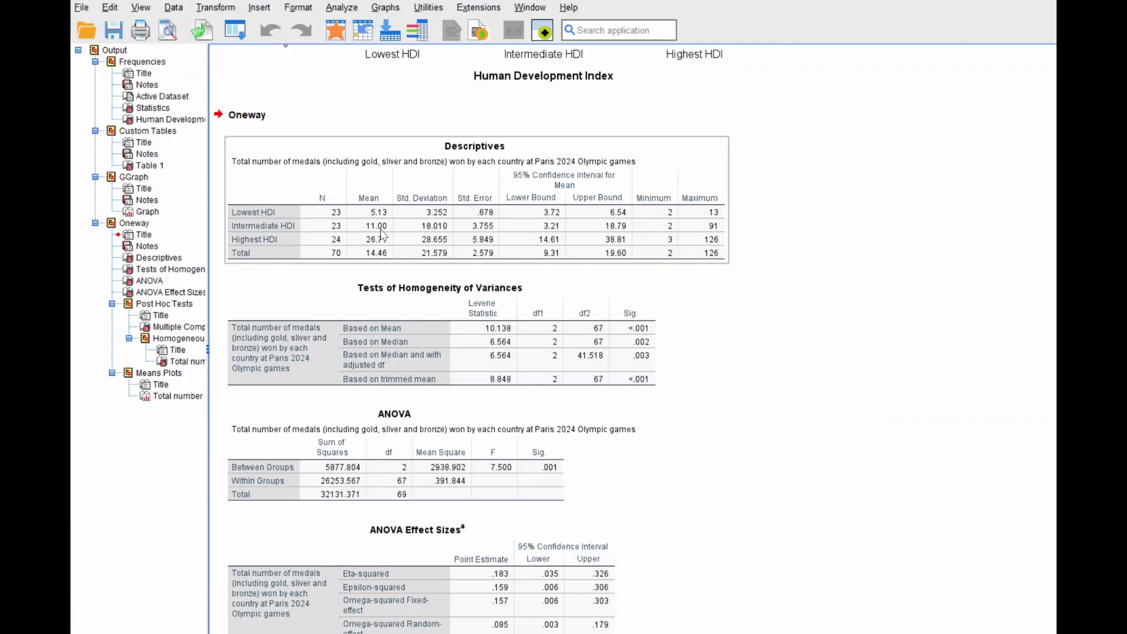
pyautogui.scroll(2, 381, 235)
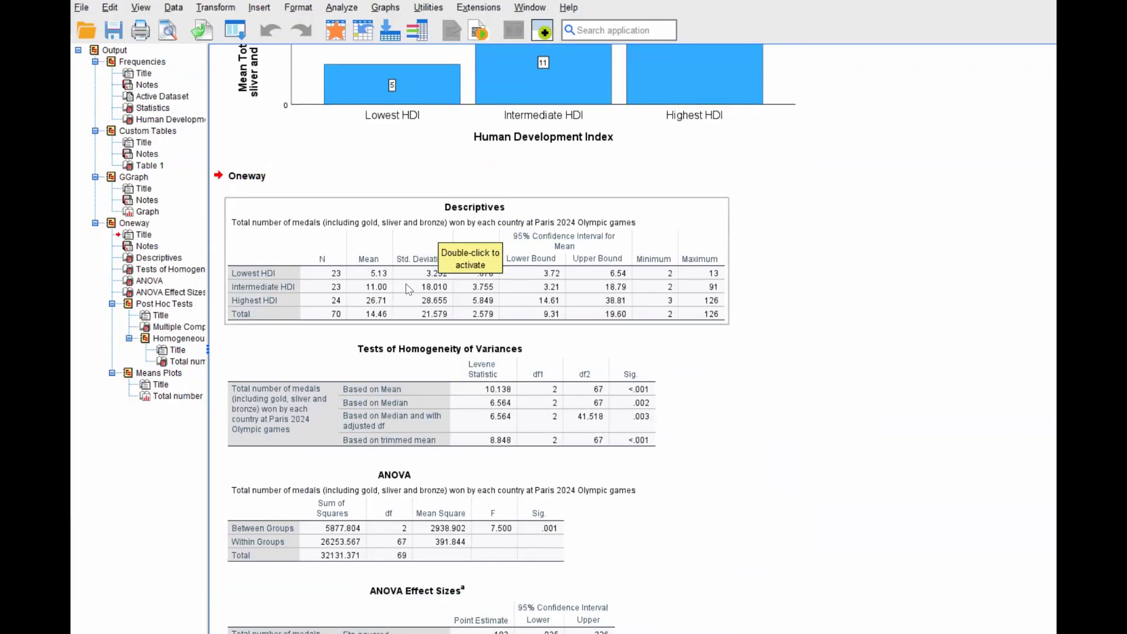
pyautogui.scroll(-4, 579, 295)
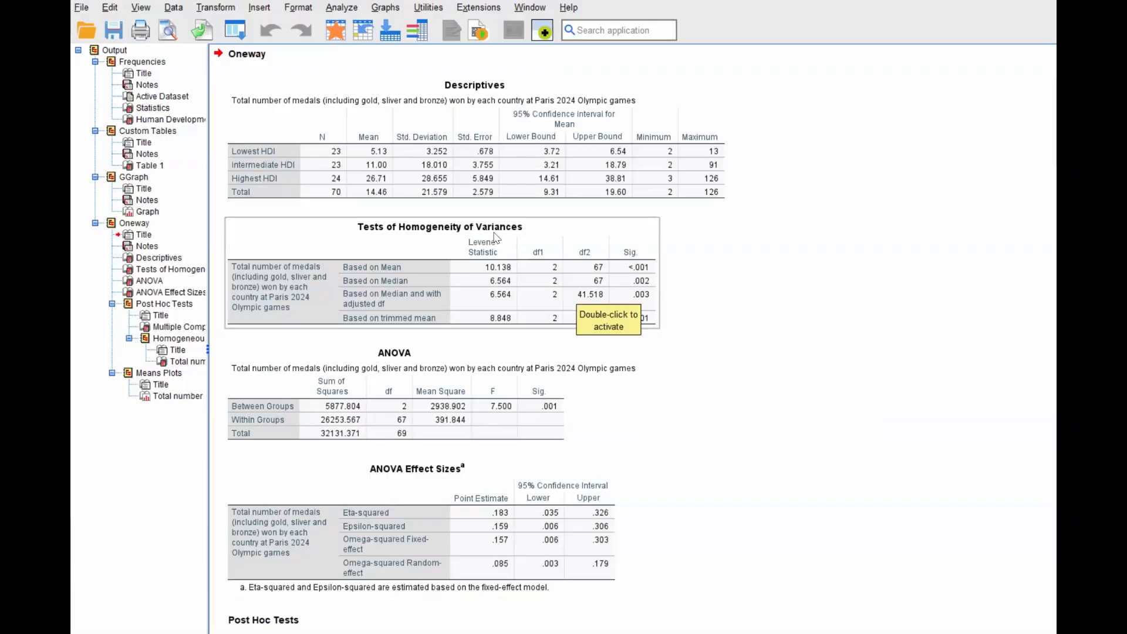
pyautogui.scroll(-6, 496, 237)
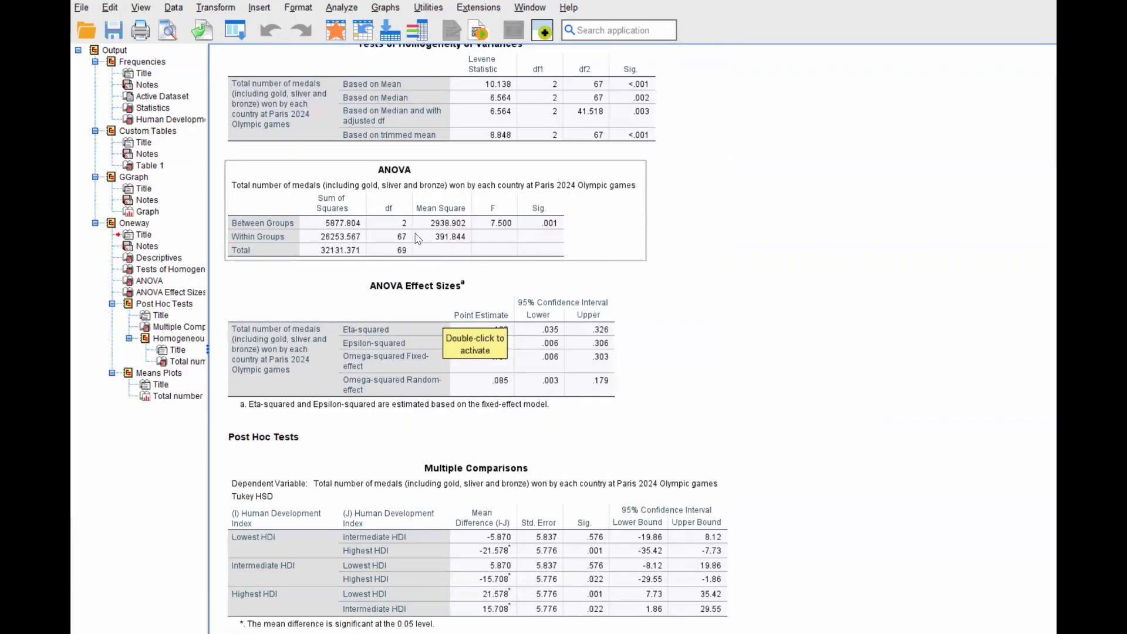
pyautogui.click(546, 253)
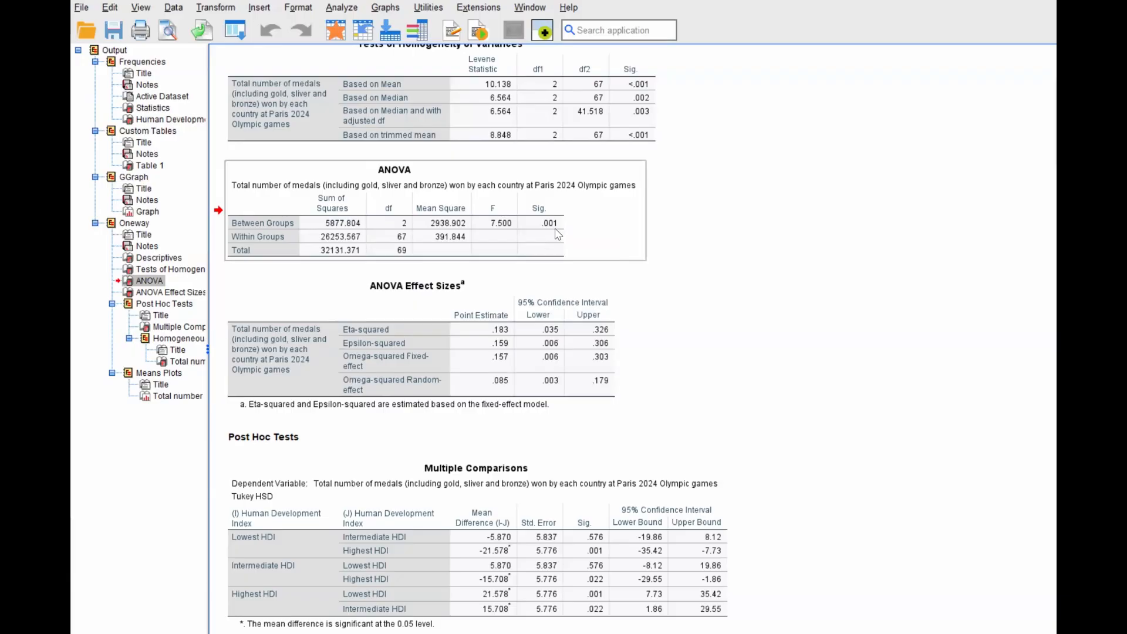
pyautogui.scroll(-2, 557, 233)
pyautogui.scroll(-4, 557, 233)
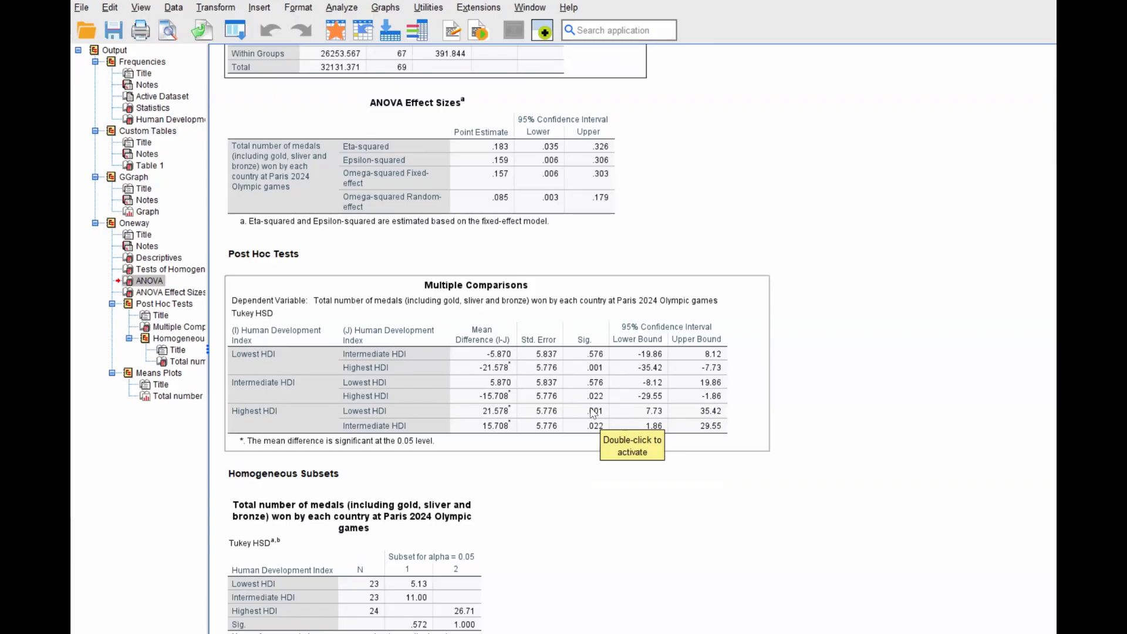
pyautogui.scroll(-3, 588, 492)
pyautogui.scroll(-4, 588, 492)
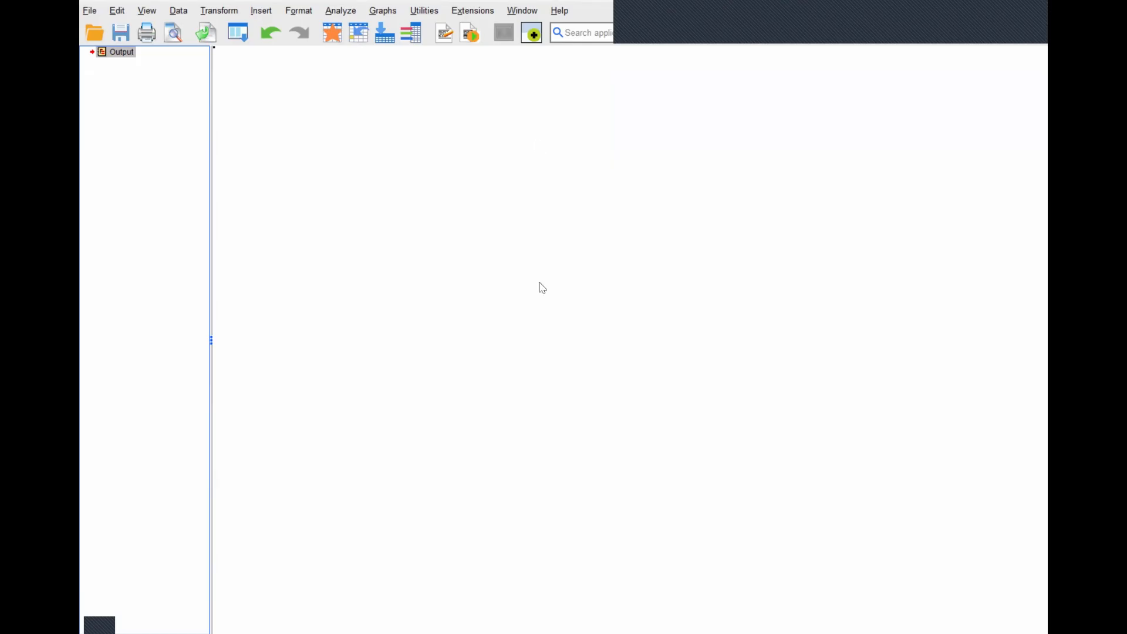
# - Start a General Linear Model Univariate analysis with the total number of medals as the dependent variable
pyautogui.click(347, 13)
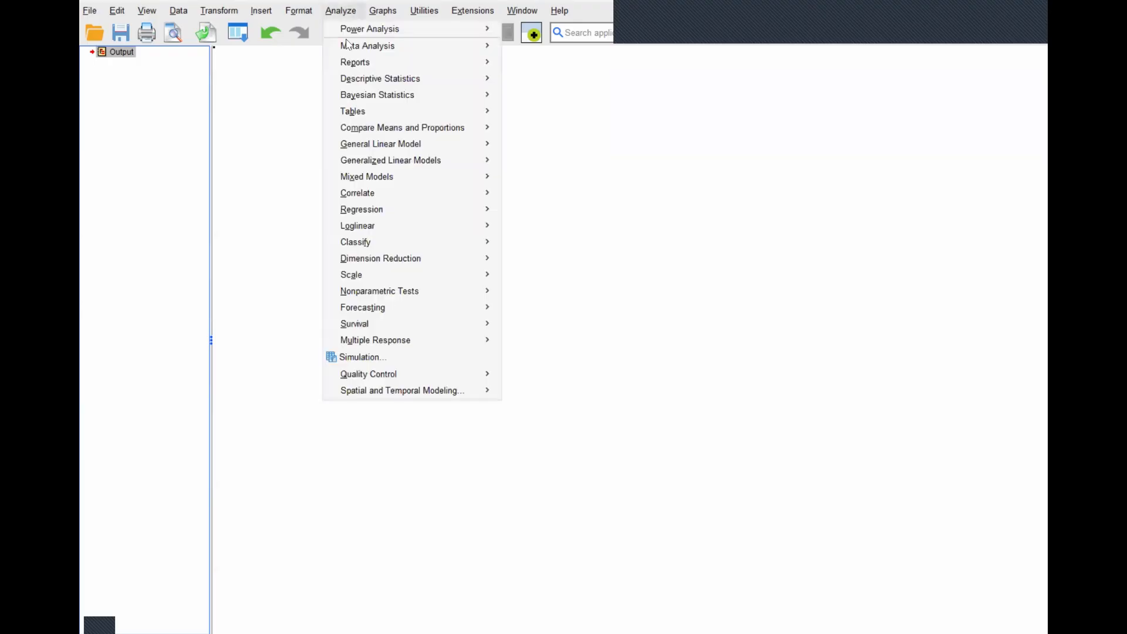
pyautogui.moveTo(396, 146)
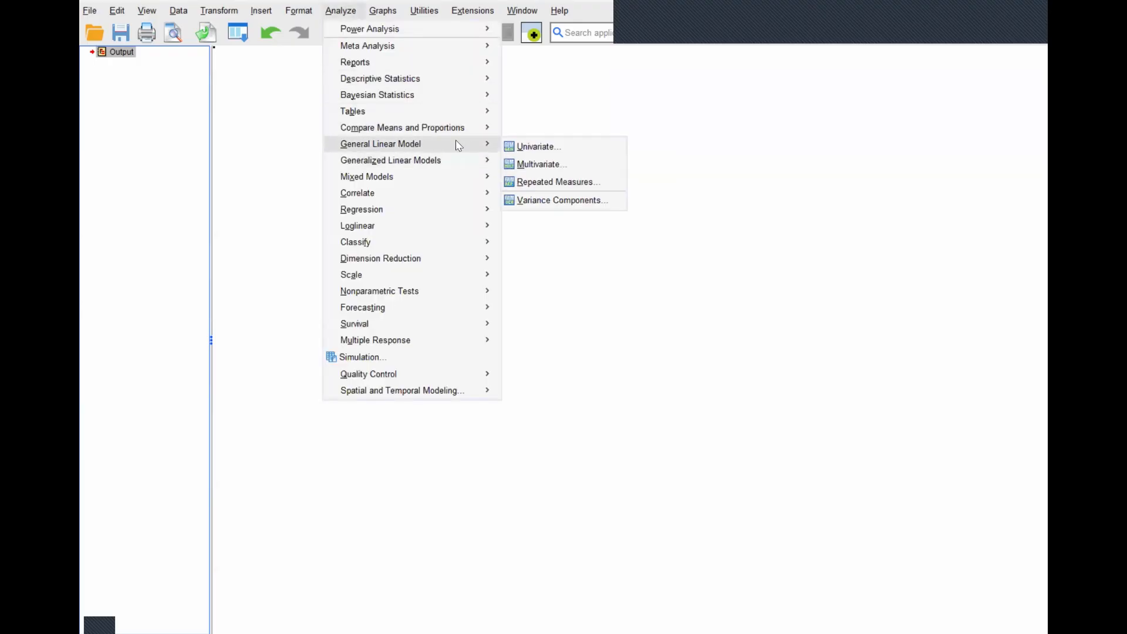
pyautogui.click(548, 147)
pyautogui.scroll(-3, 582, 263)
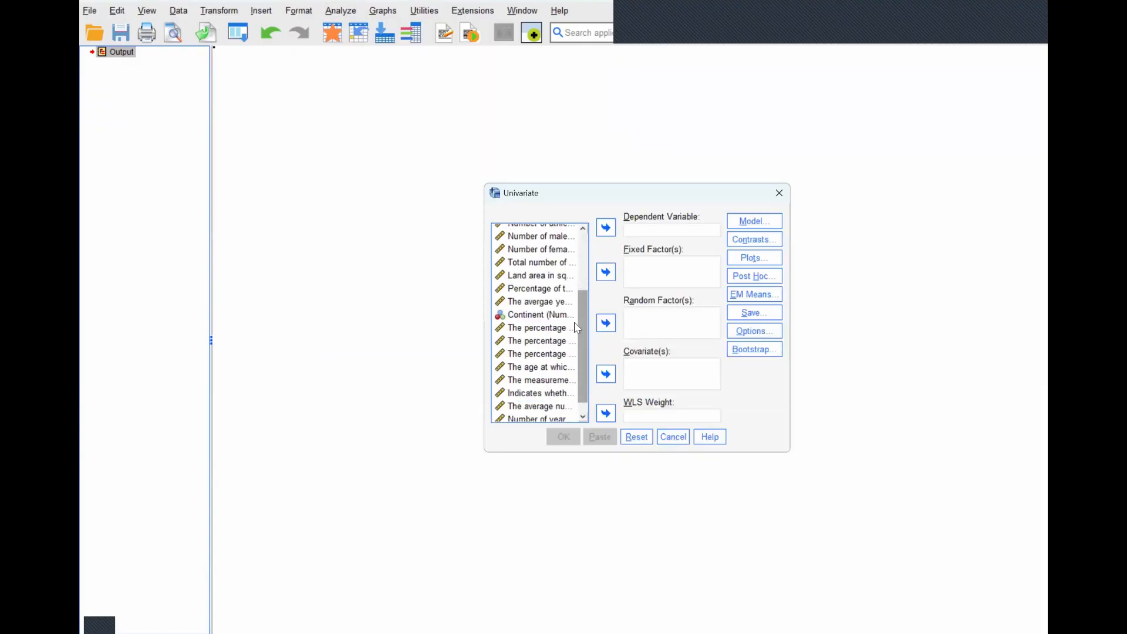
pyautogui.scroll(3, 578, 261)
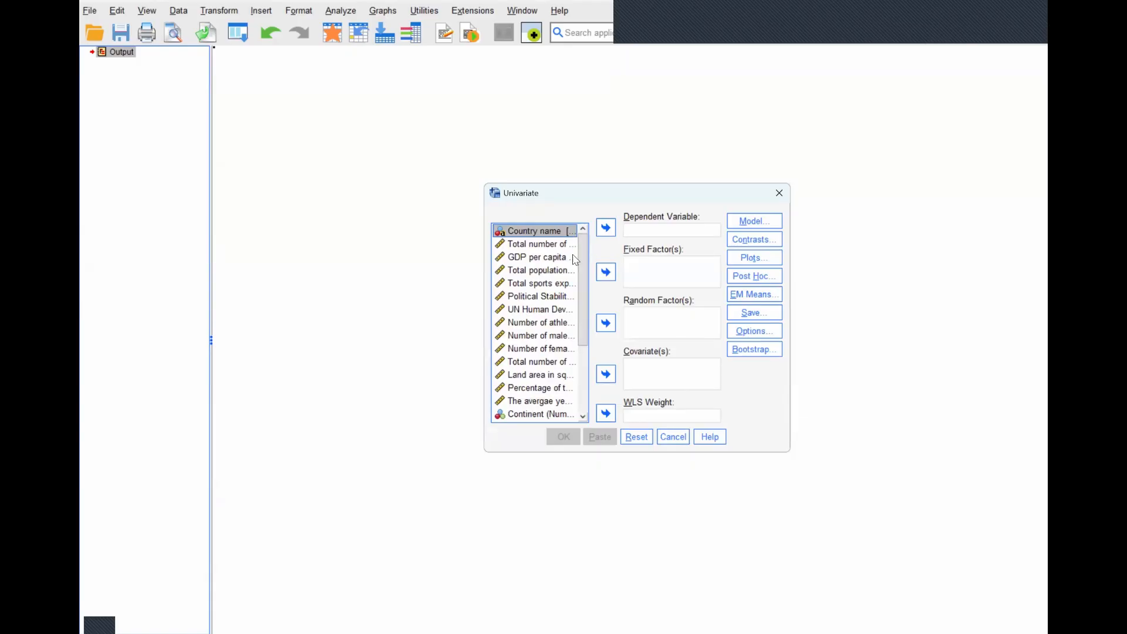
pyautogui.click(541, 244)
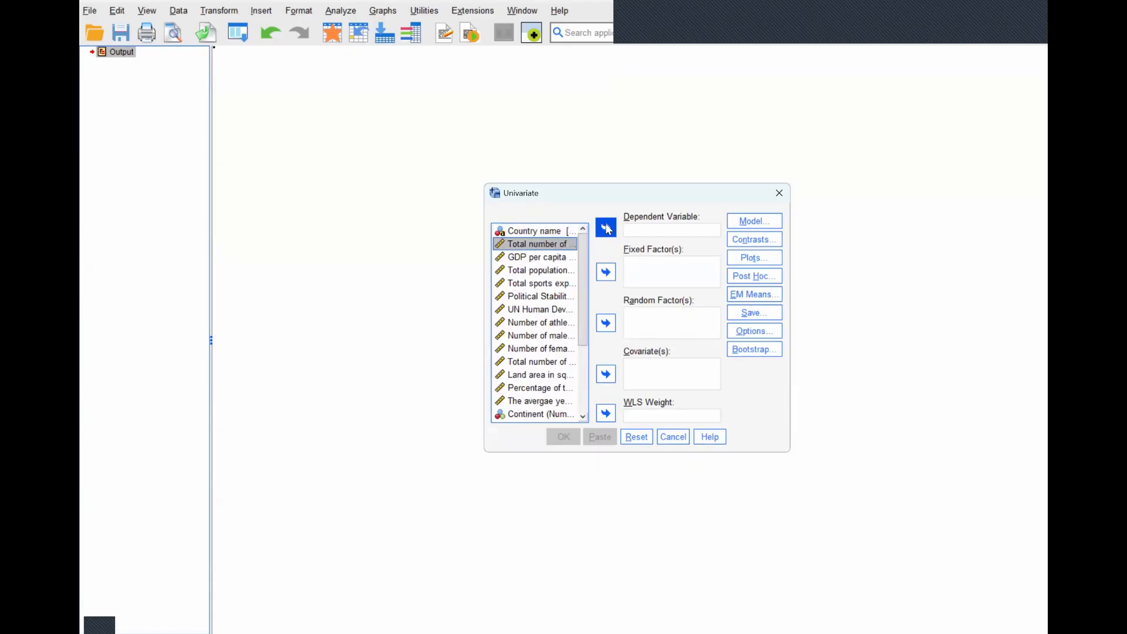
pyautogui.click(607, 228)
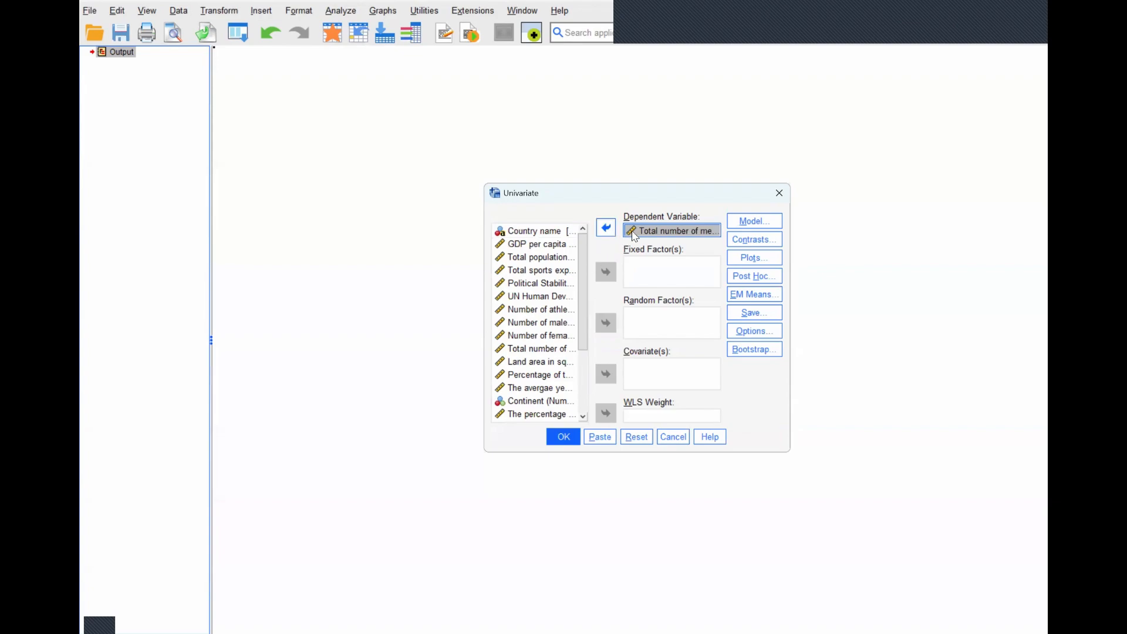
# - Set the recoded Human Development Index and the numeric Continent variable as fixed factors of the univariate analysis
pyautogui.scroll(-3, 580, 292)
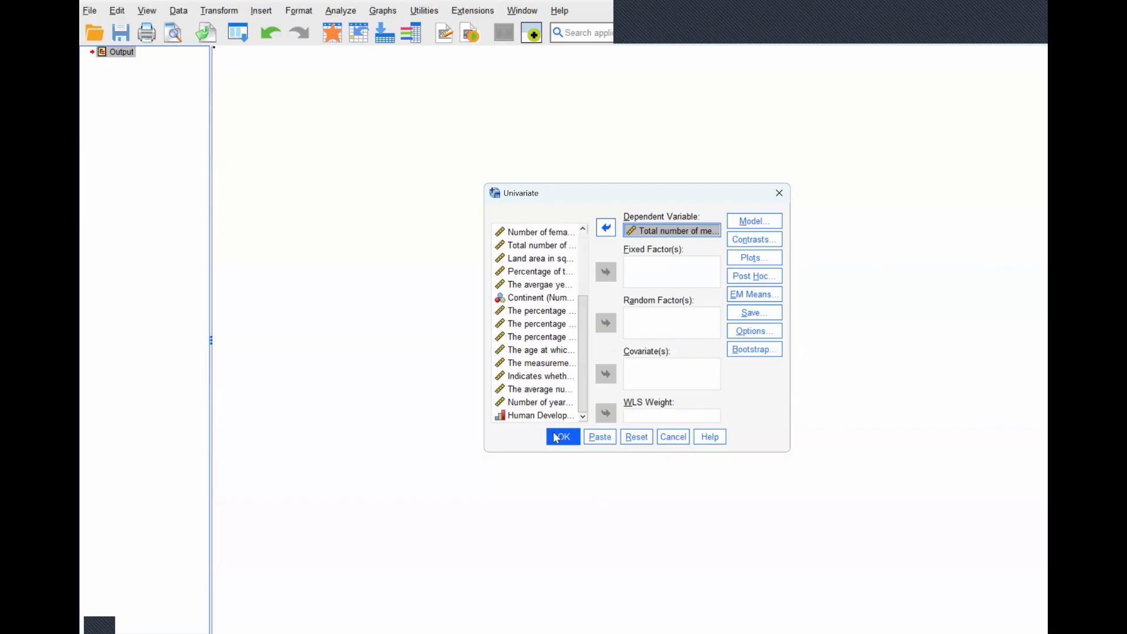
pyautogui.click(535, 415)
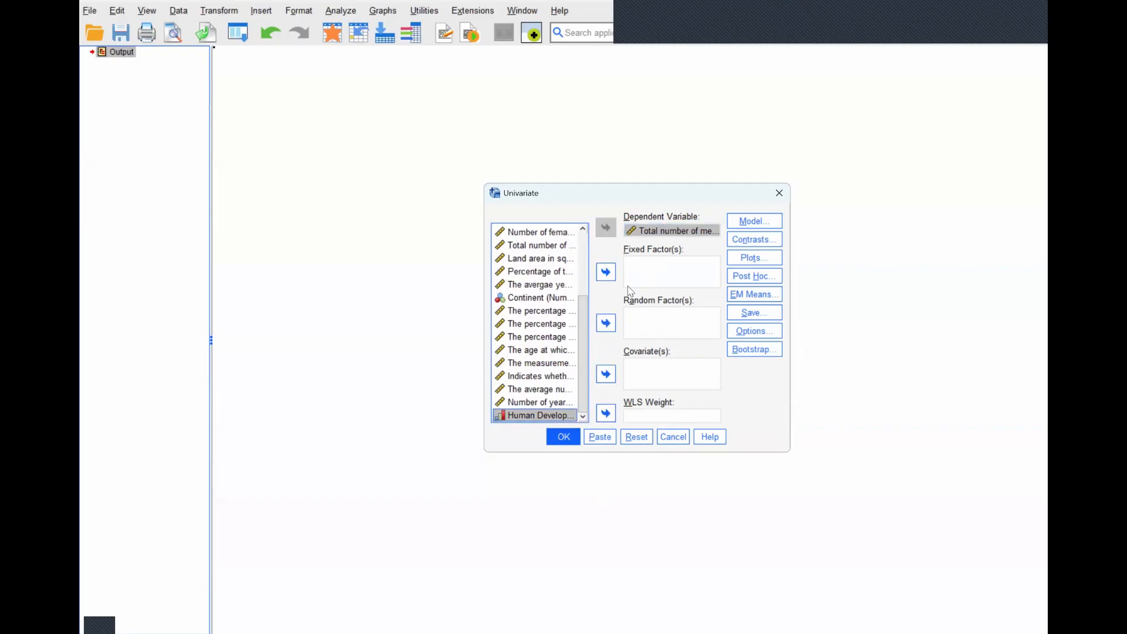
pyautogui.click(613, 278)
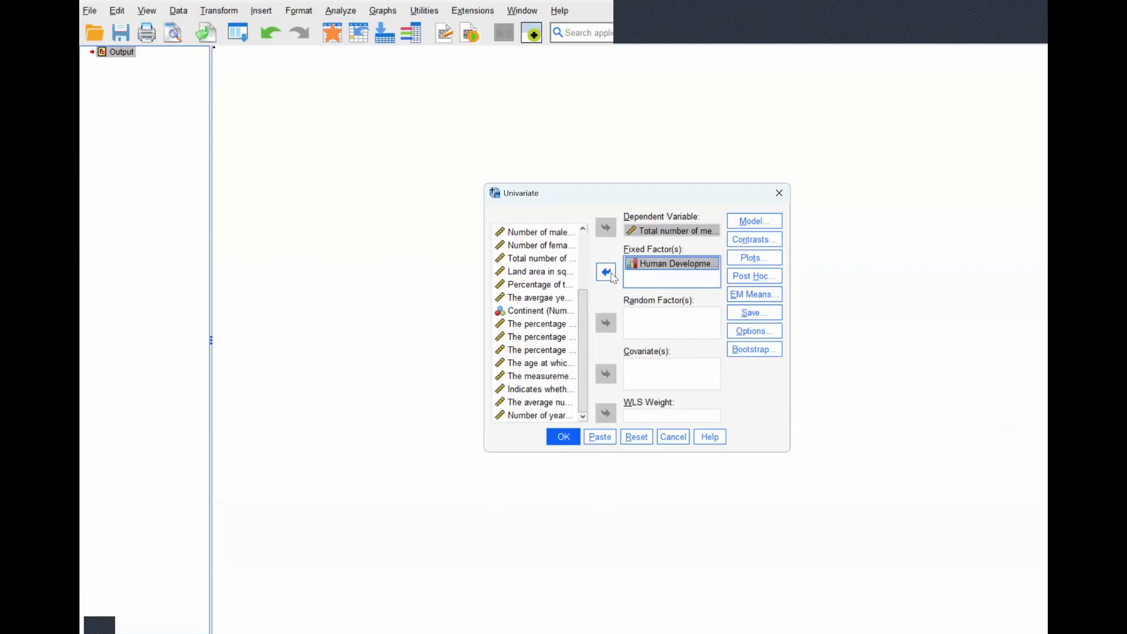
pyautogui.click(519, 313)
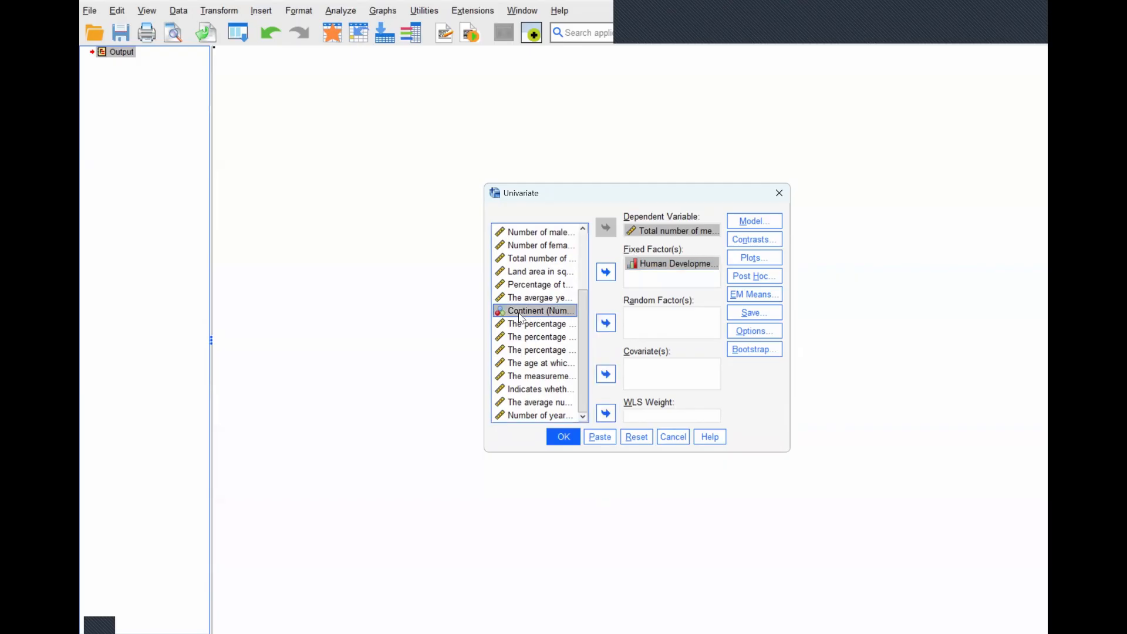
pyautogui.click(607, 274)
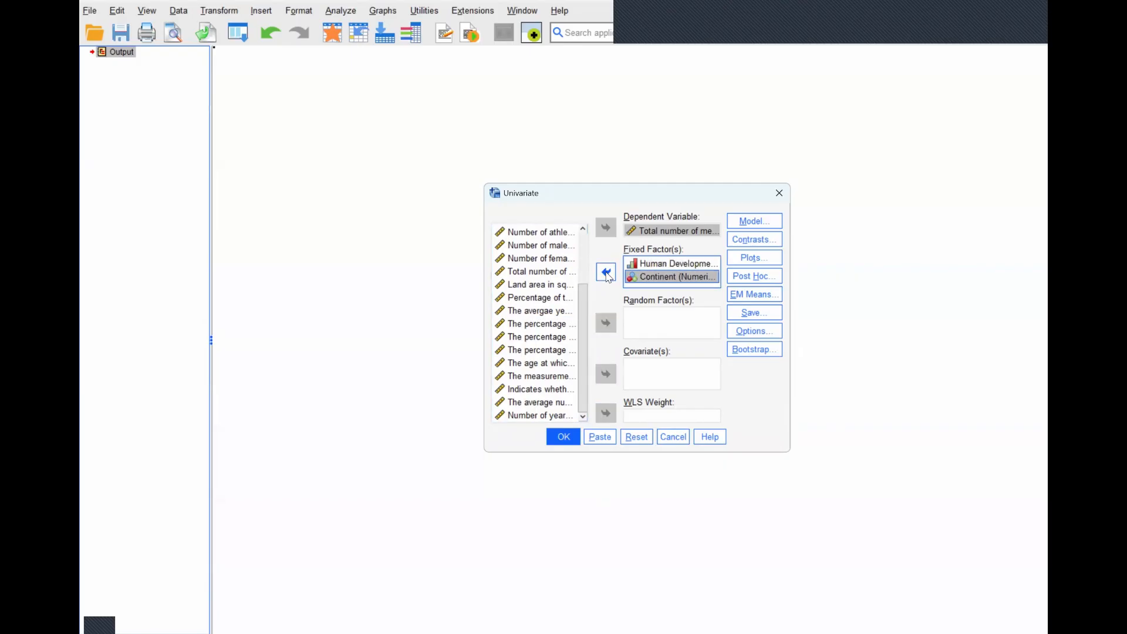
# - Add a profile plot with HDI_Recode on the horizontal axis and separate lines for Continent
pyautogui.click(758, 262)
pyautogui.click(756, 262)
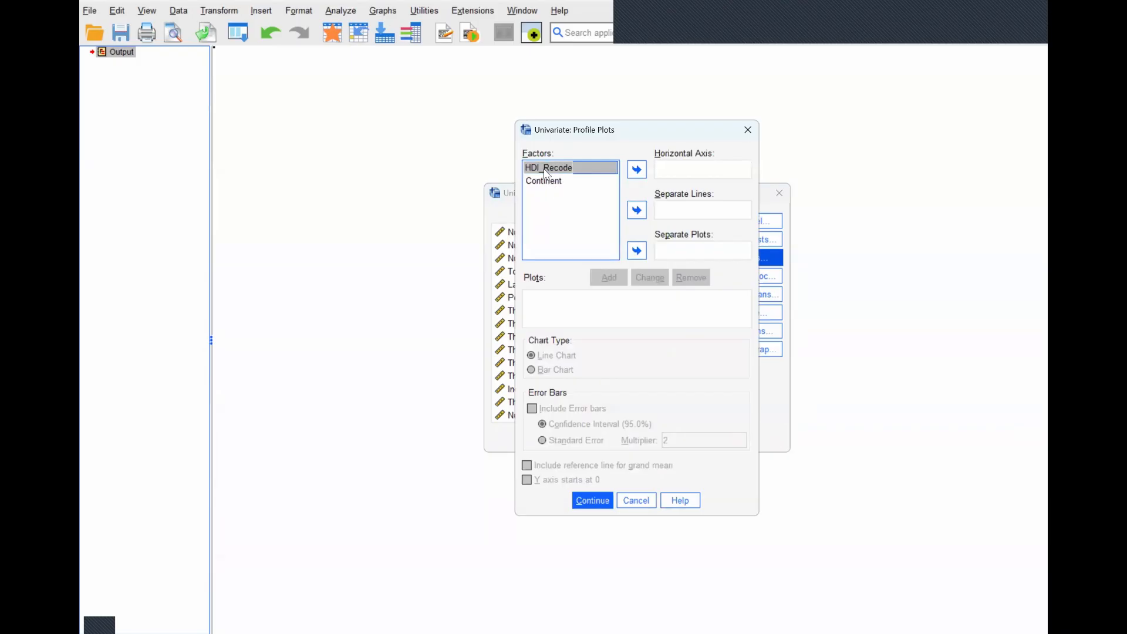
pyautogui.click(637, 171)
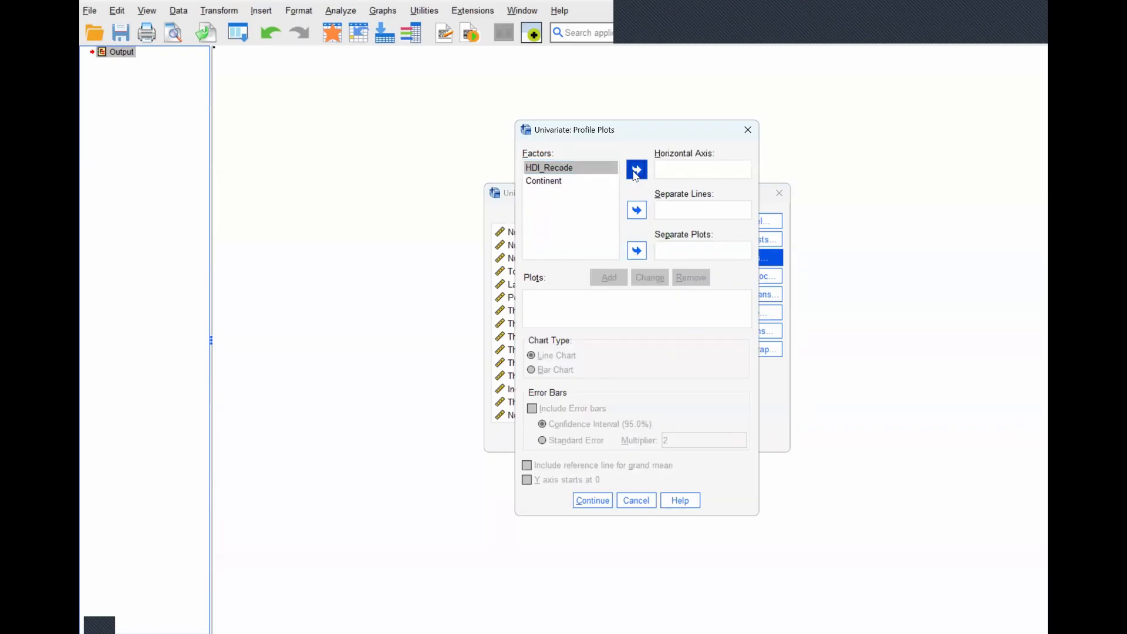
pyautogui.click(546, 184)
pyautogui.click(637, 211)
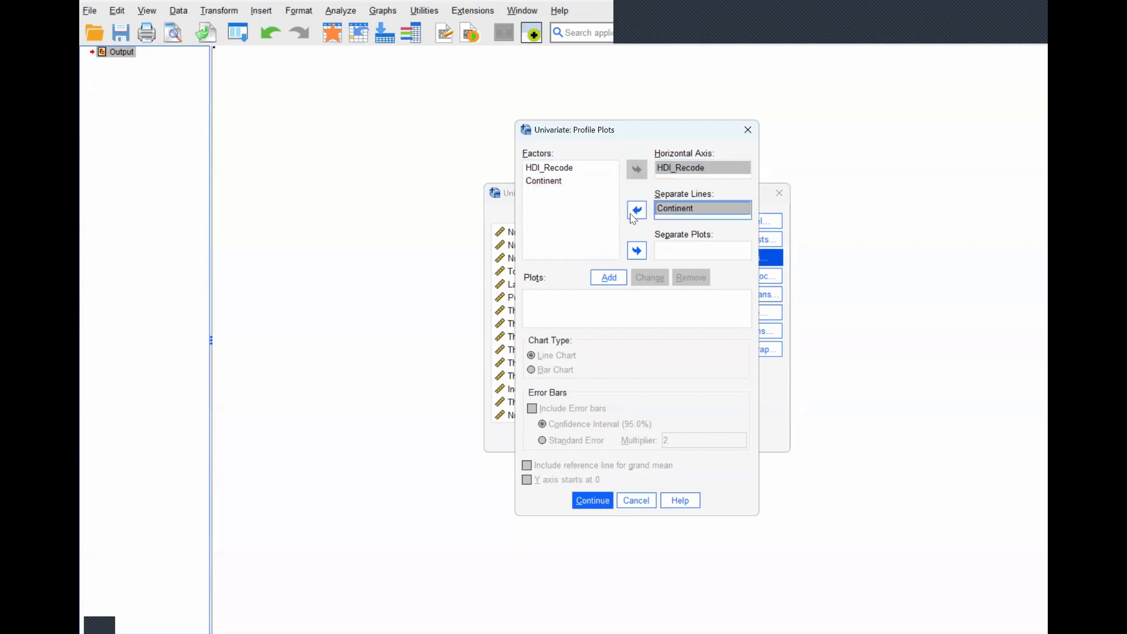
pyautogui.click(616, 282)
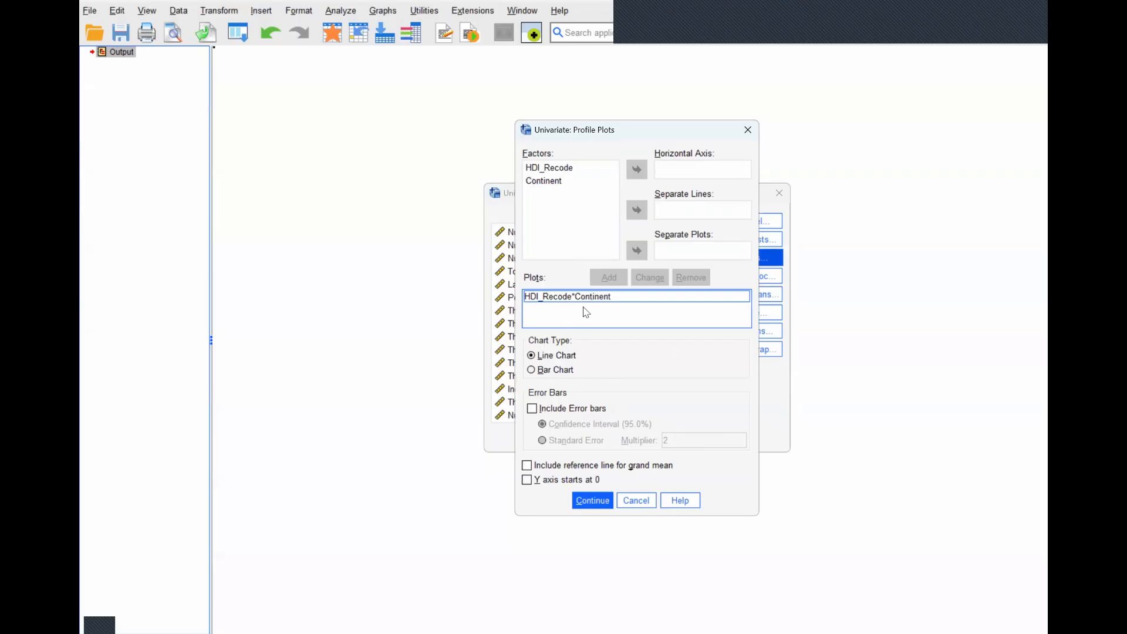
pyautogui.click(591, 504)
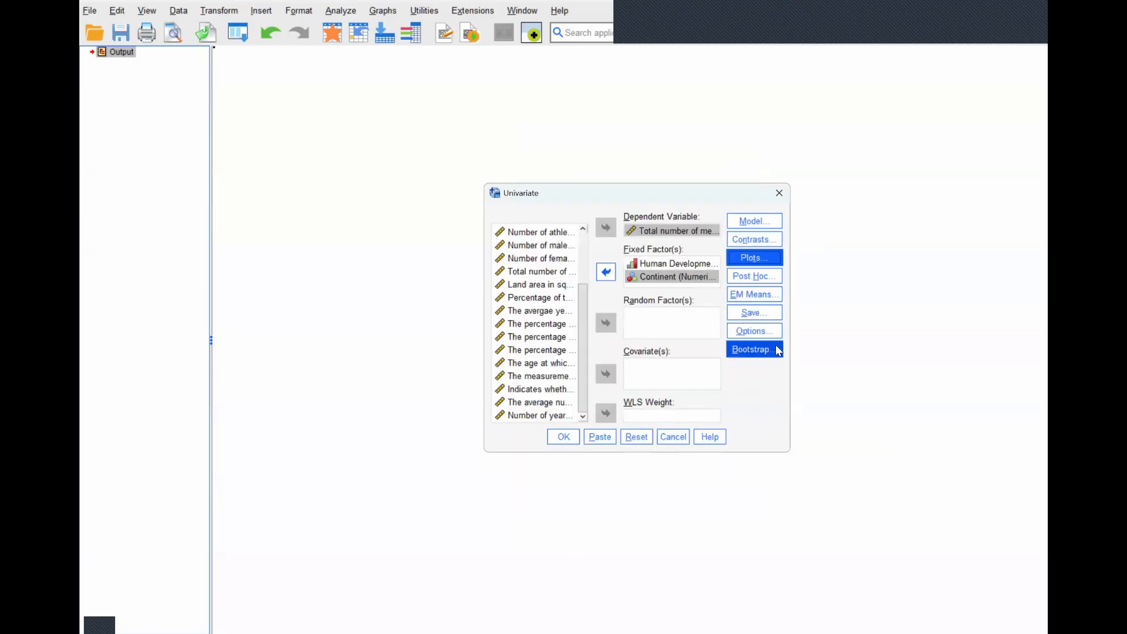
# - Request Tukey post hoc tests for both HDI_Recode and Continent
pyautogui.click(771, 283)
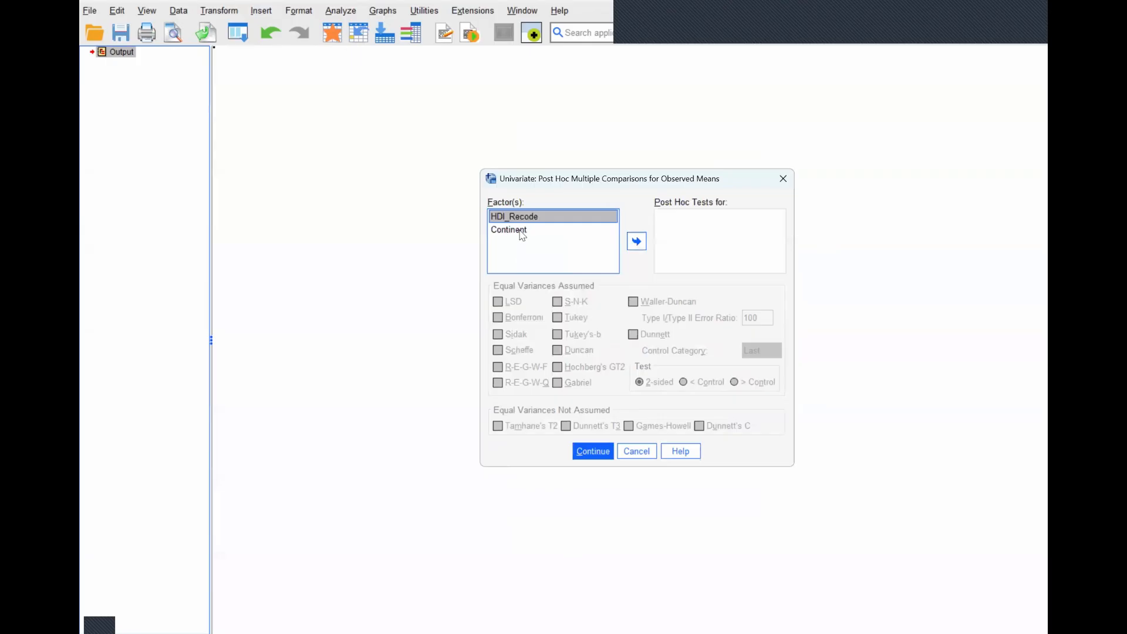
pyautogui.keyDown('shift'); pyautogui.click(526, 231); pyautogui.keyUp('shift')
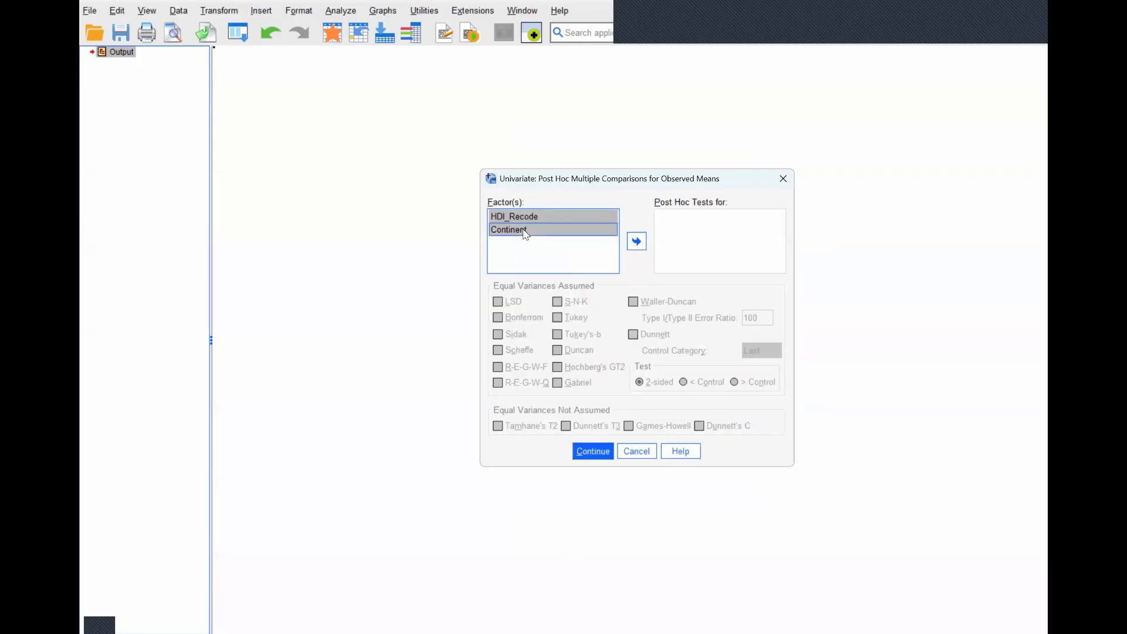
pyautogui.click(634, 245)
pyautogui.click(560, 319)
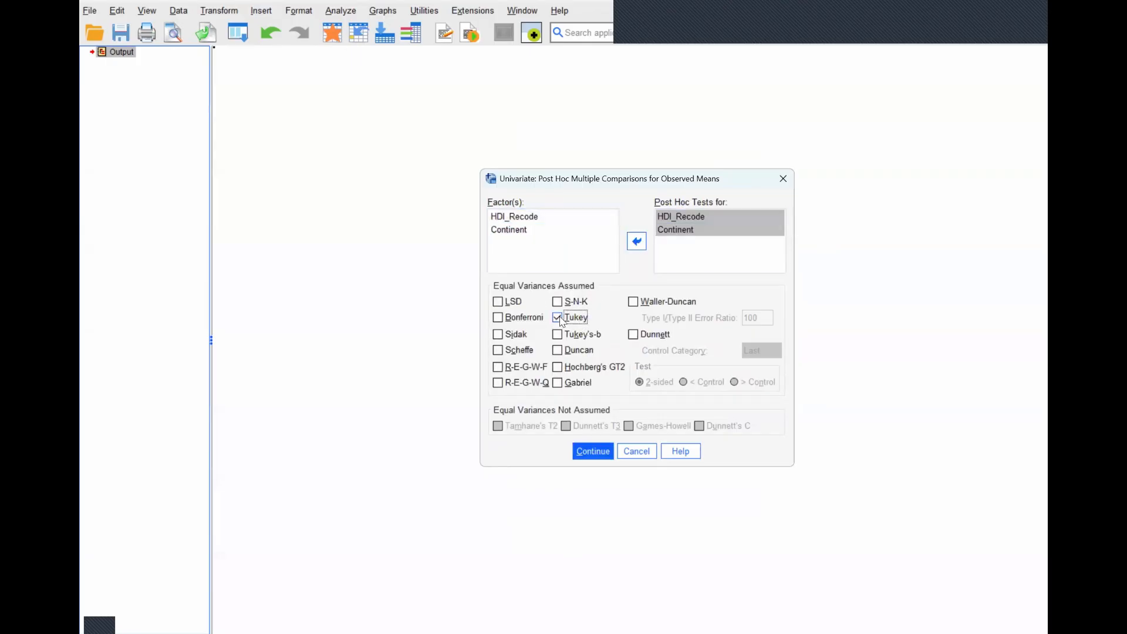
pyautogui.click(591, 454)
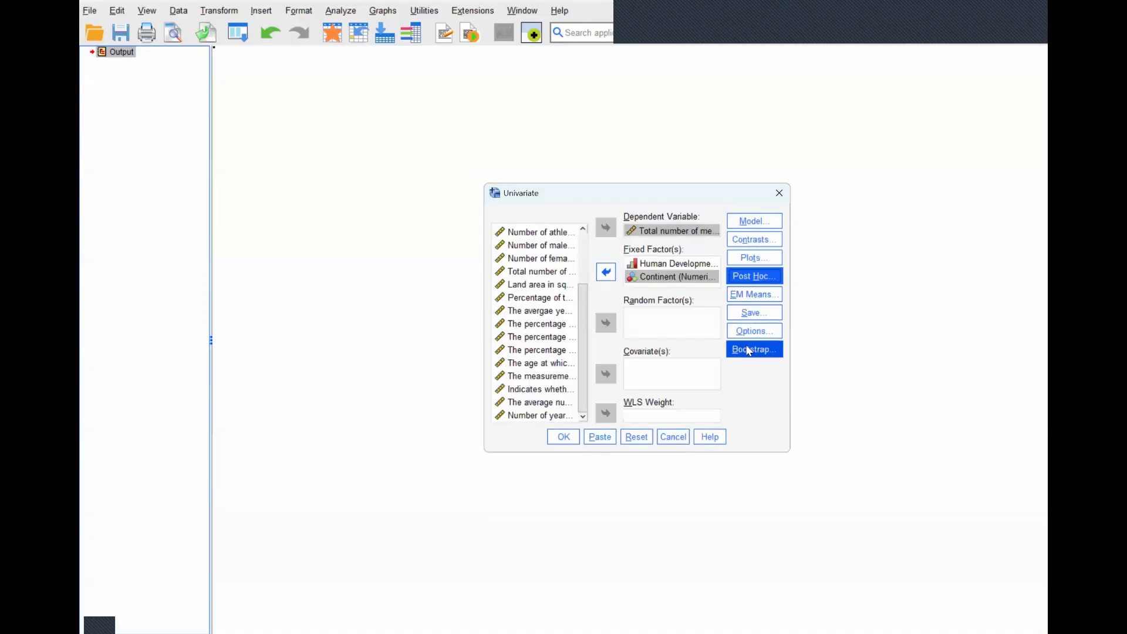
# - Request homogeneity tests and descriptive statistics for the univariate analysis and run it
pyautogui.click(756, 339)
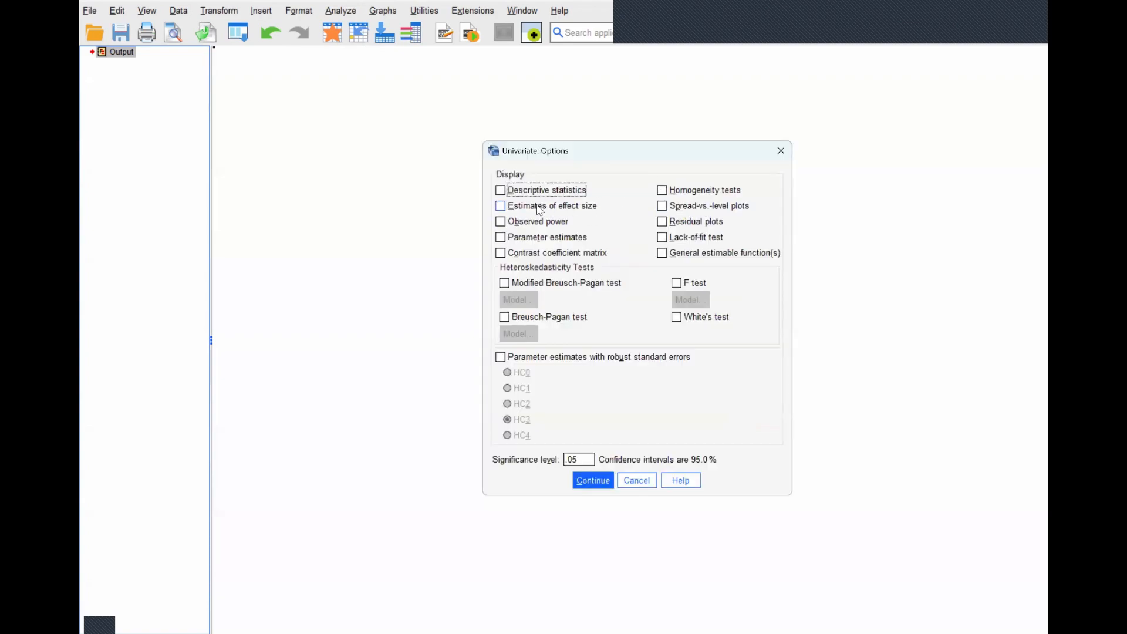
pyautogui.click(662, 191)
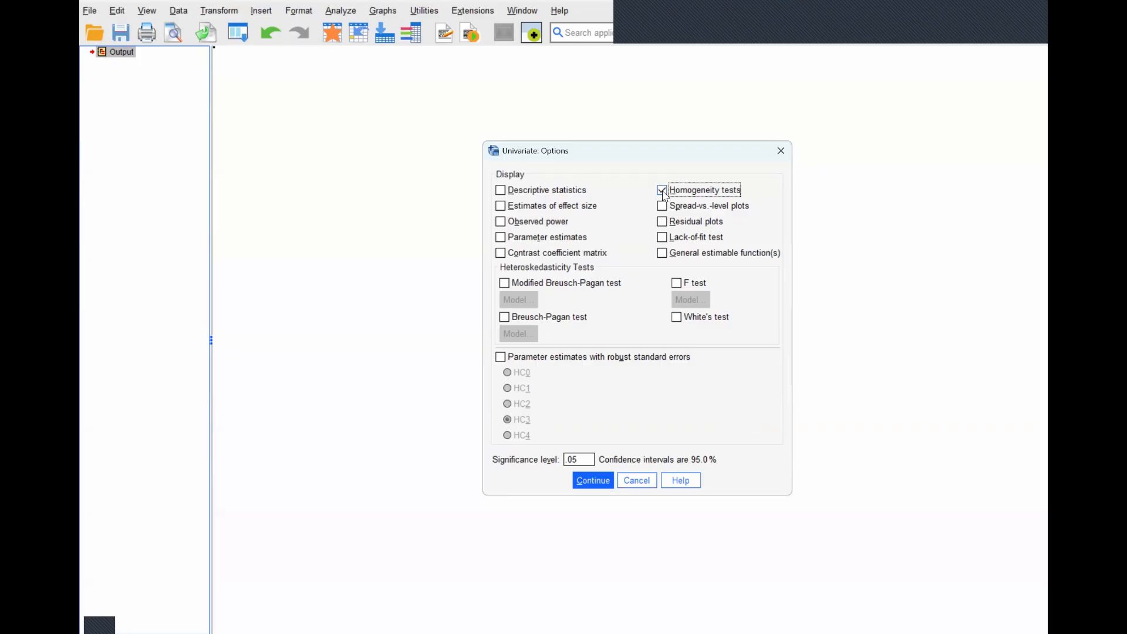
pyautogui.click(501, 191)
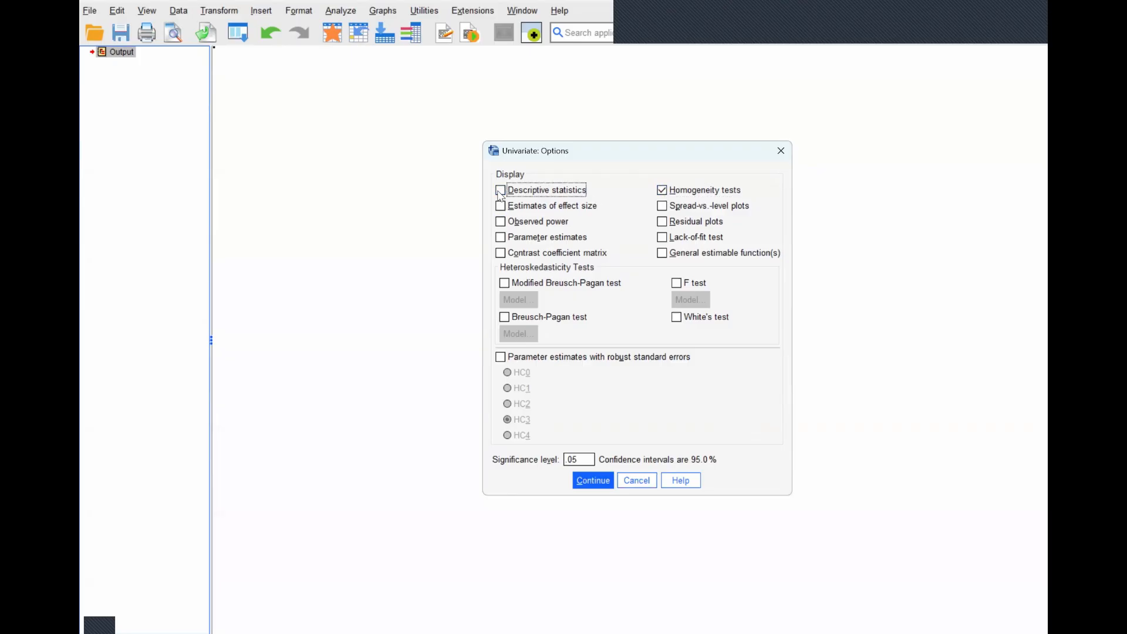
pyautogui.click(592, 482)
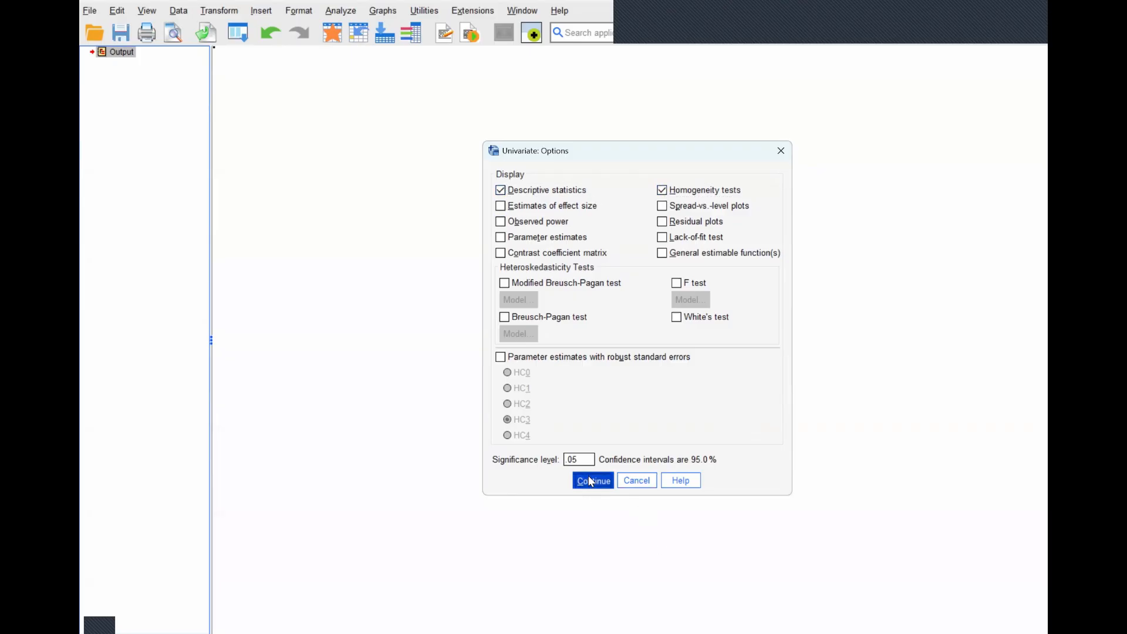
pyautogui.click(568, 439)
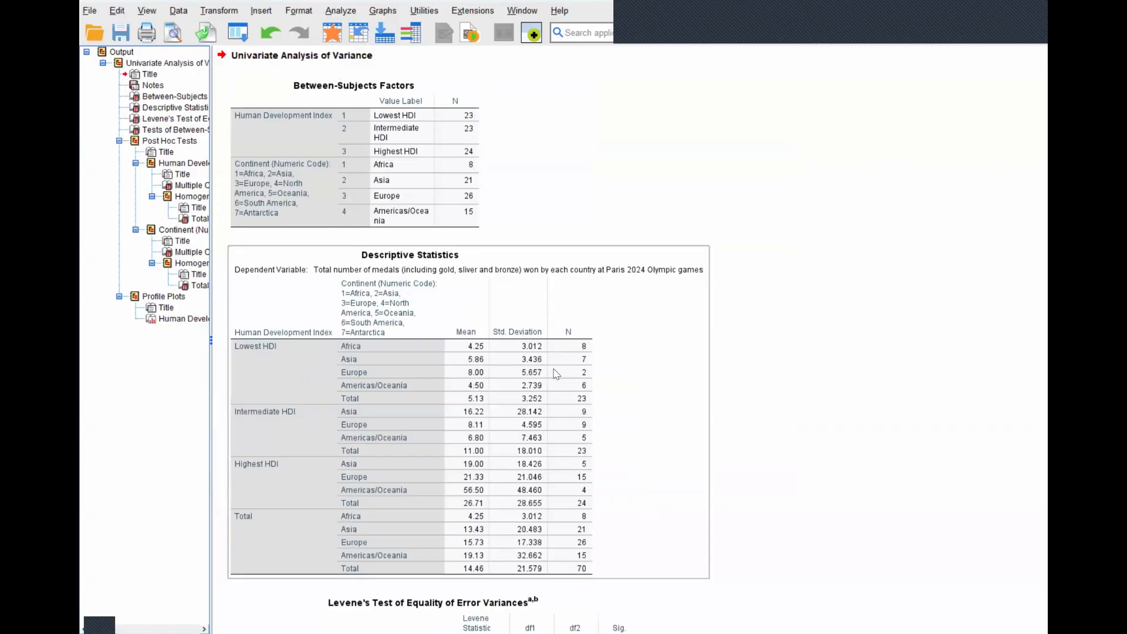
# - Examine the univariate output from descriptive statistics, Levene's test and between-subjects effects through the Tukey comparisons to the profile plot
pyautogui.scroll(-2, 522, 407)
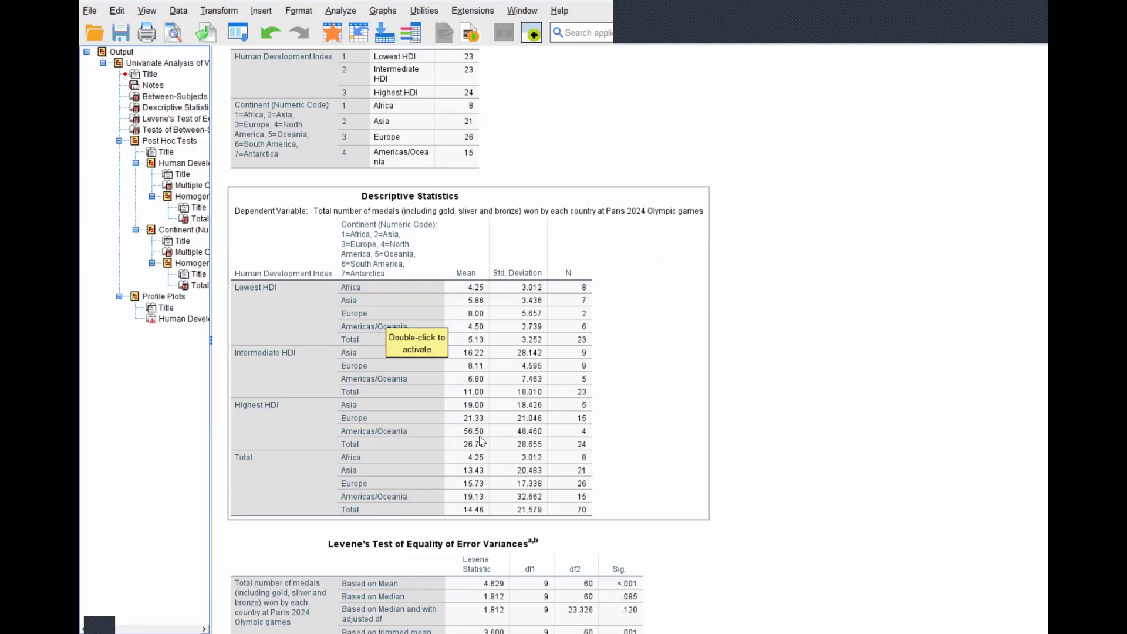
pyautogui.scroll(-8, 485, 441)
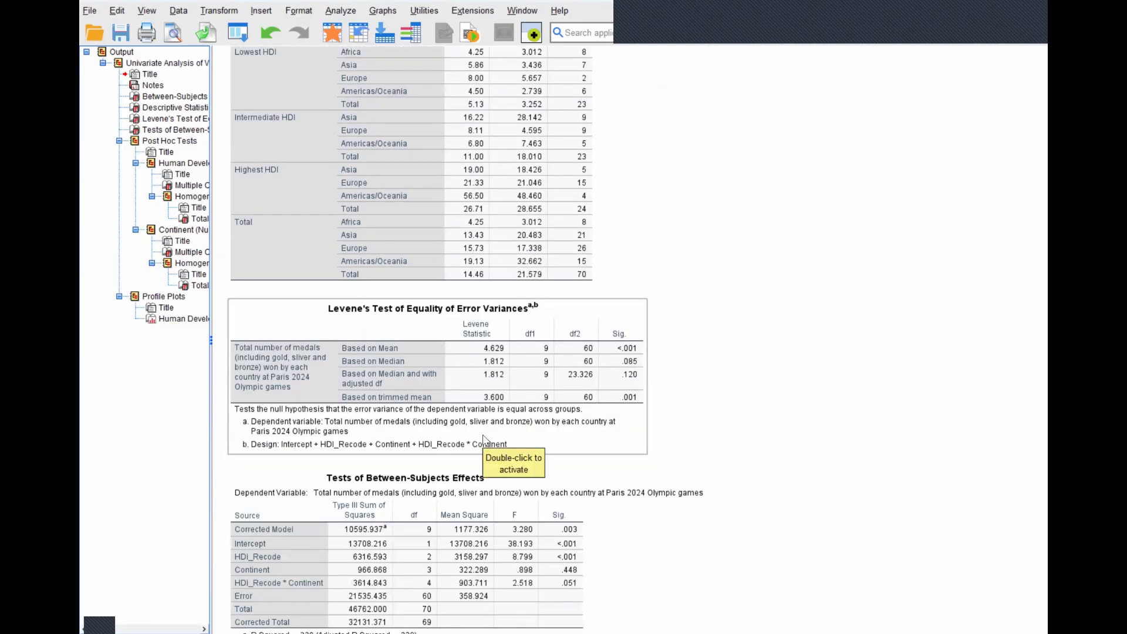
pyautogui.scroll(-6, 484, 439)
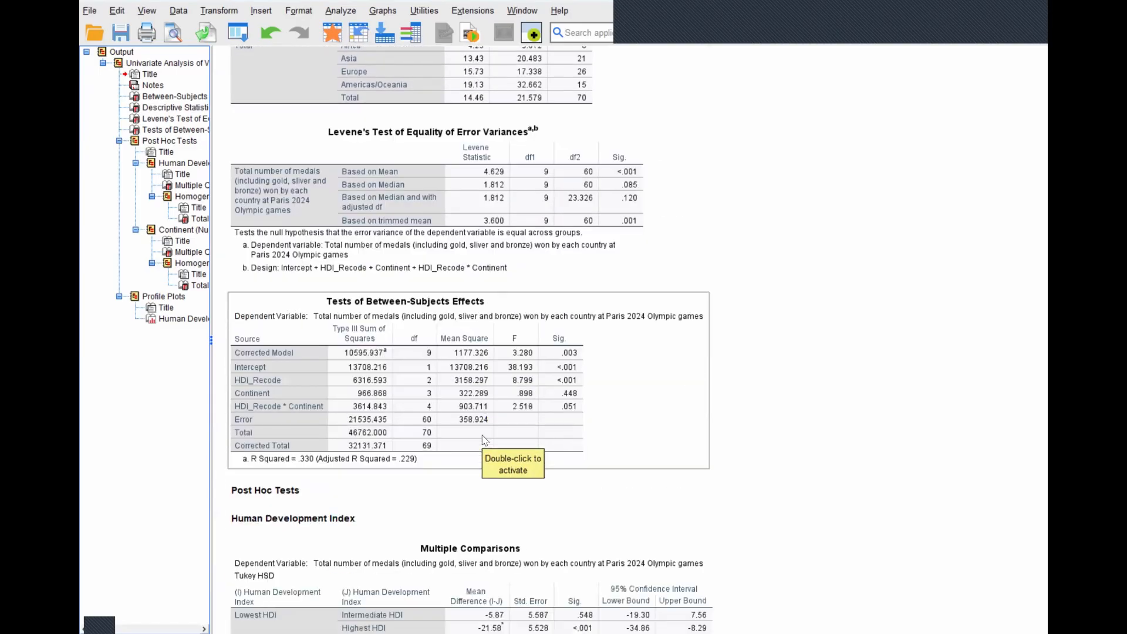
pyautogui.scroll(-4, 485, 441)
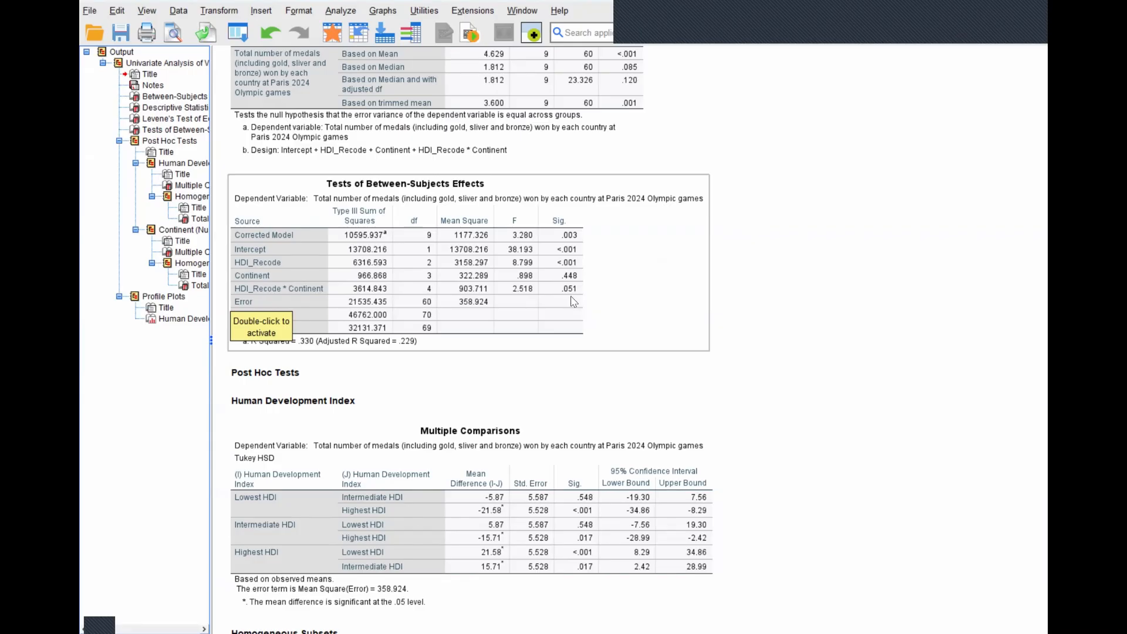
pyautogui.scroll(-5, 574, 301)
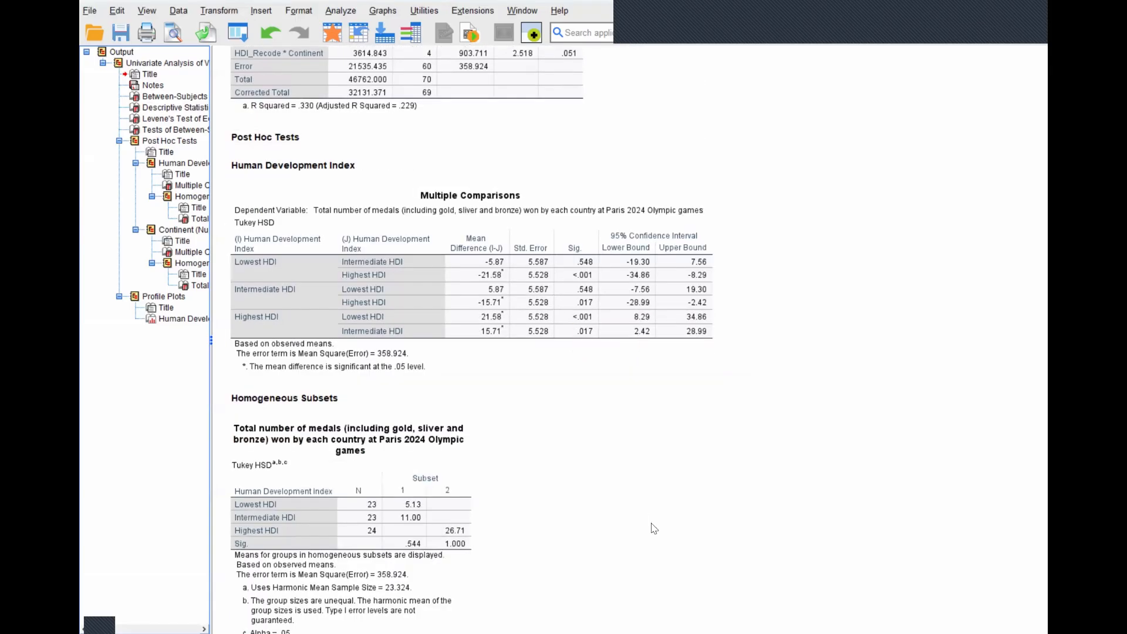
pyautogui.scroll(-3, 647, 415)
pyautogui.scroll(3, 647, 415)
pyautogui.click(569, 347)
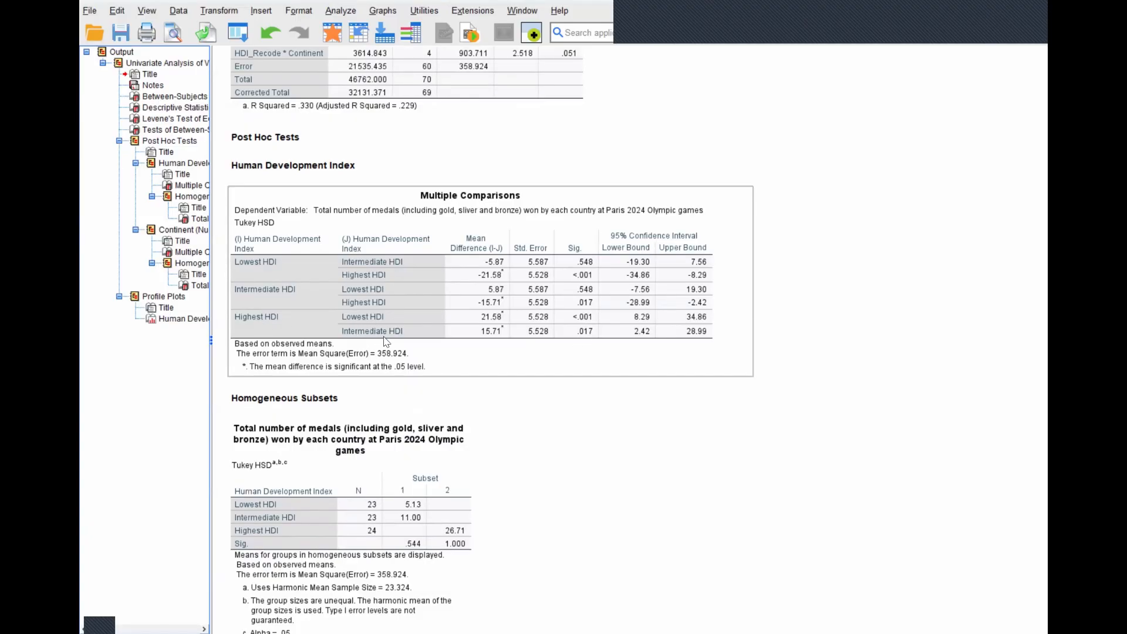
pyautogui.scroll(3, 386, 338)
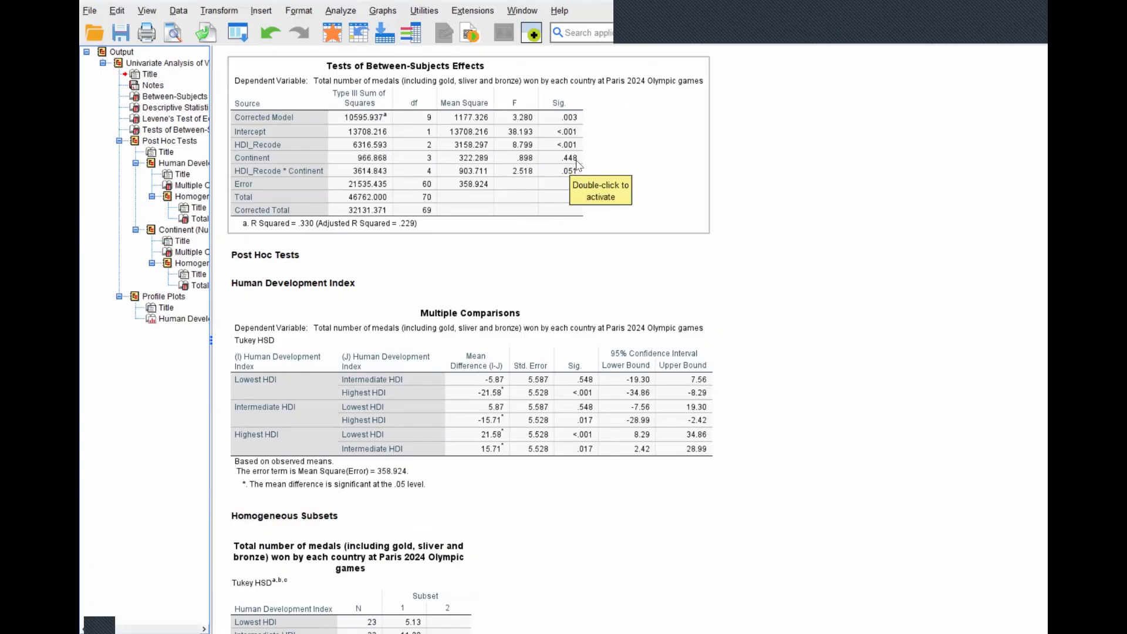
pyautogui.scroll(-10, 599, 235)
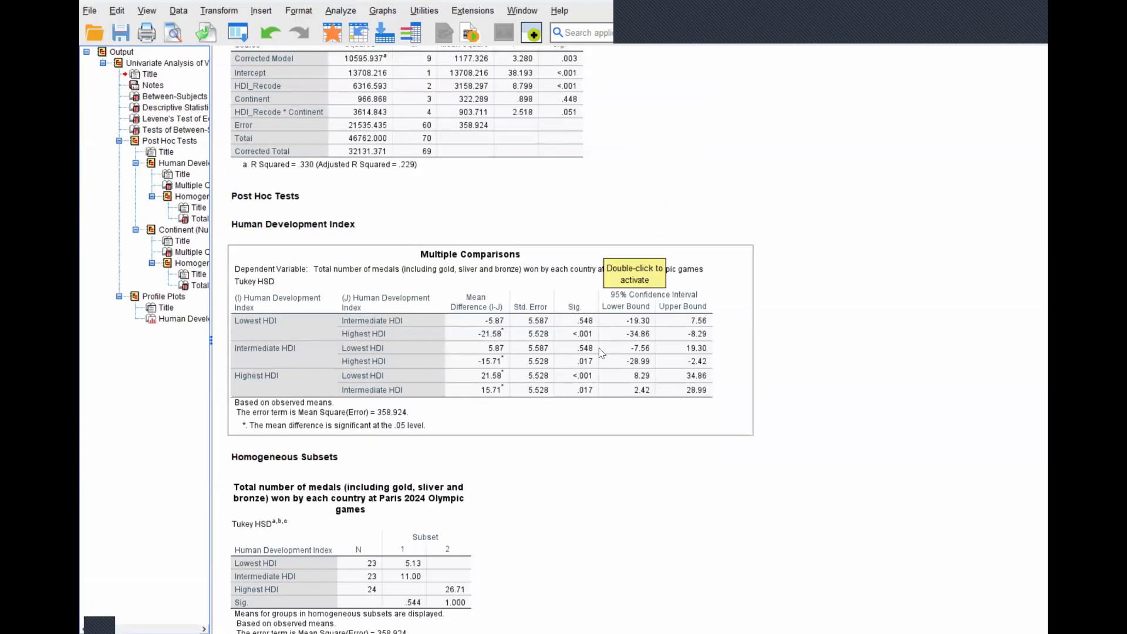
pyautogui.scroll(-6, 596, 417)
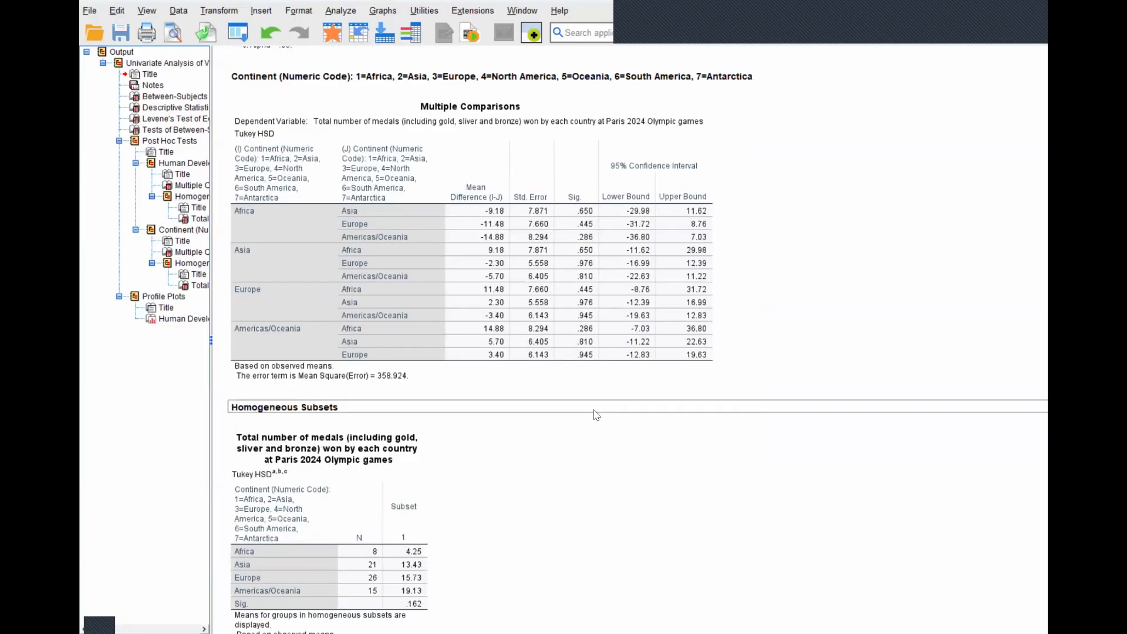
pyautogui.scroll(-4, 599, 416)
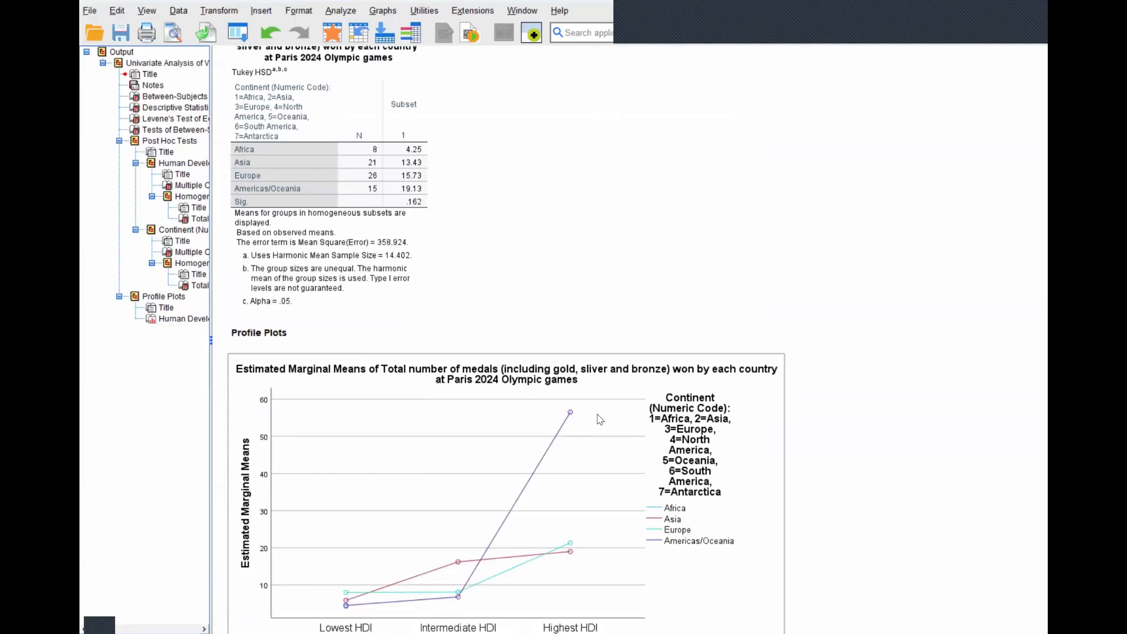